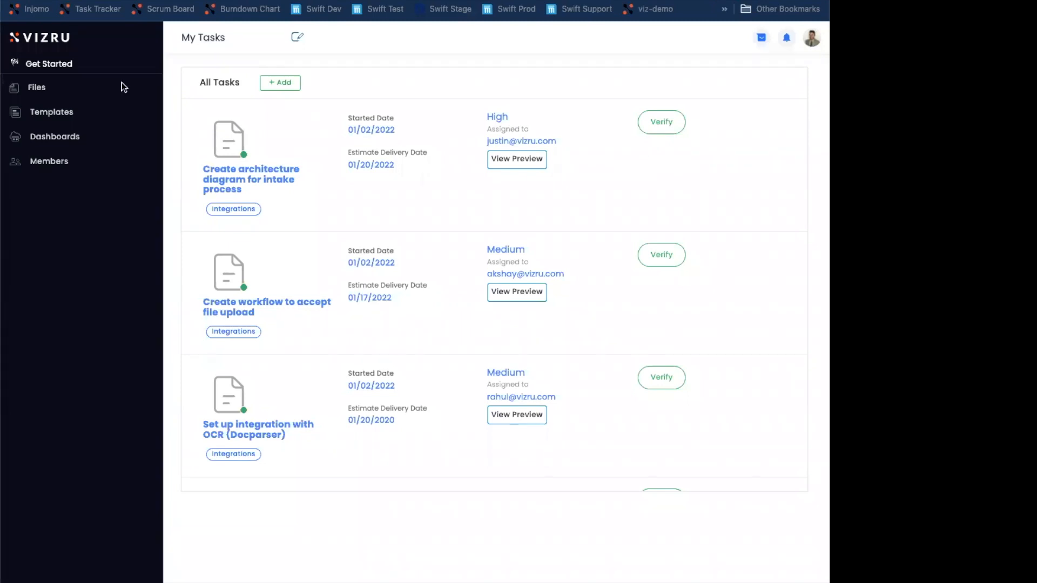
Review the form of the task "Create architecture diagram for intake process" and close it
left_click(212, 63)
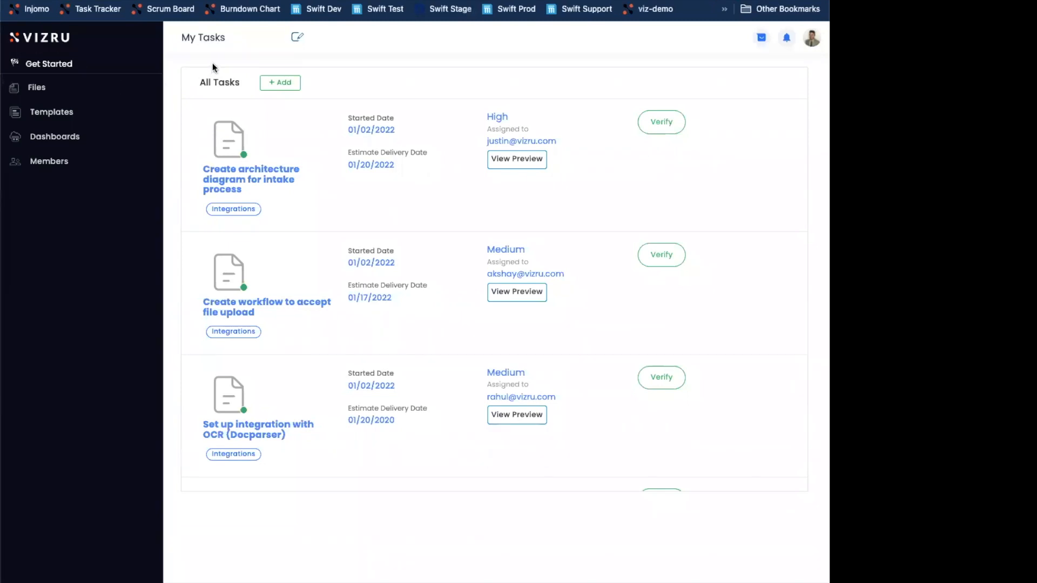
left_click(297, 149)
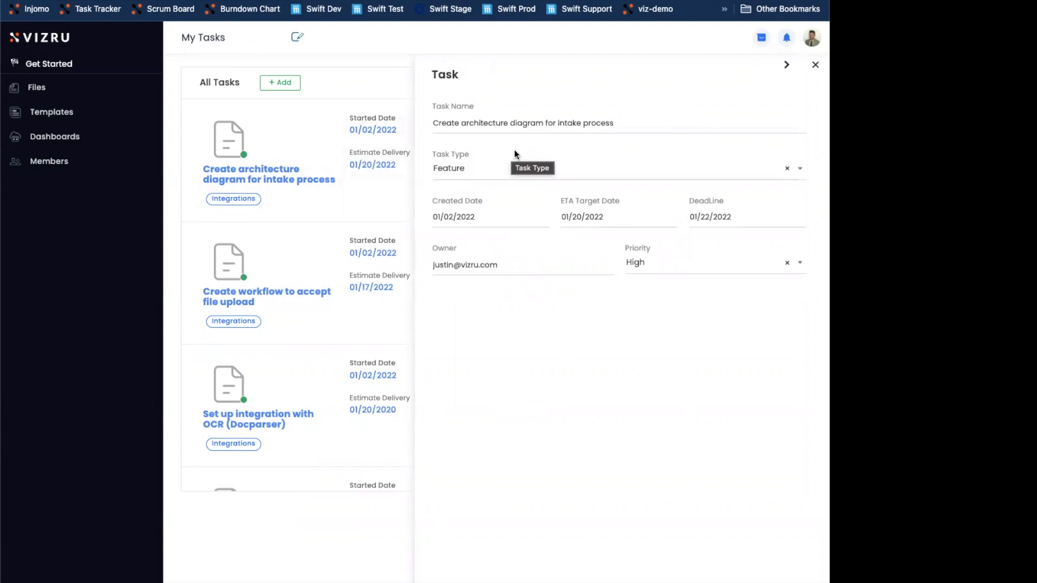
left_click(815, 64)
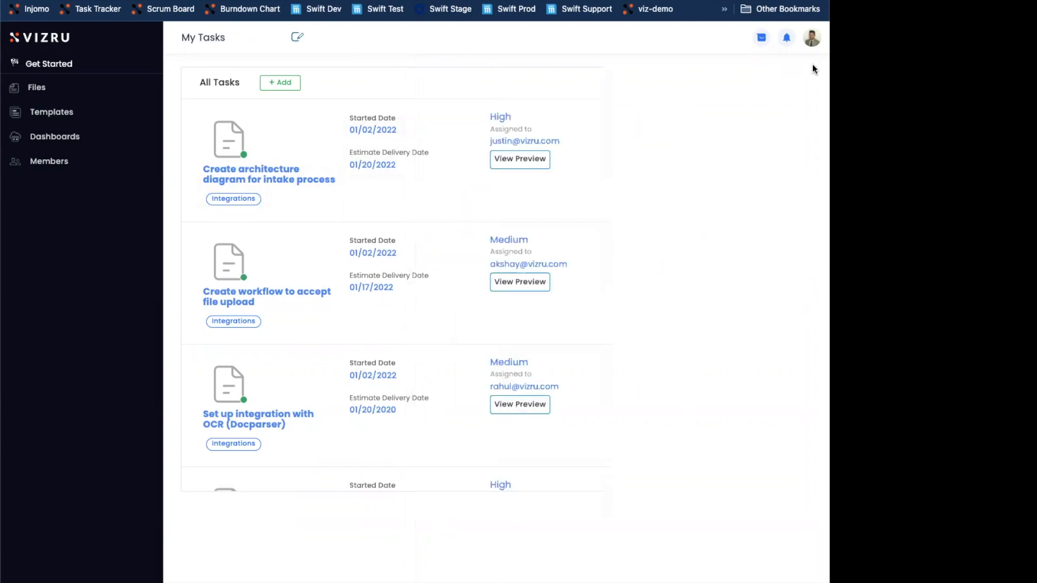
Put the My Tasks dashboard into edit mode and open the Task List spreadsheet
left_click(296, 39)
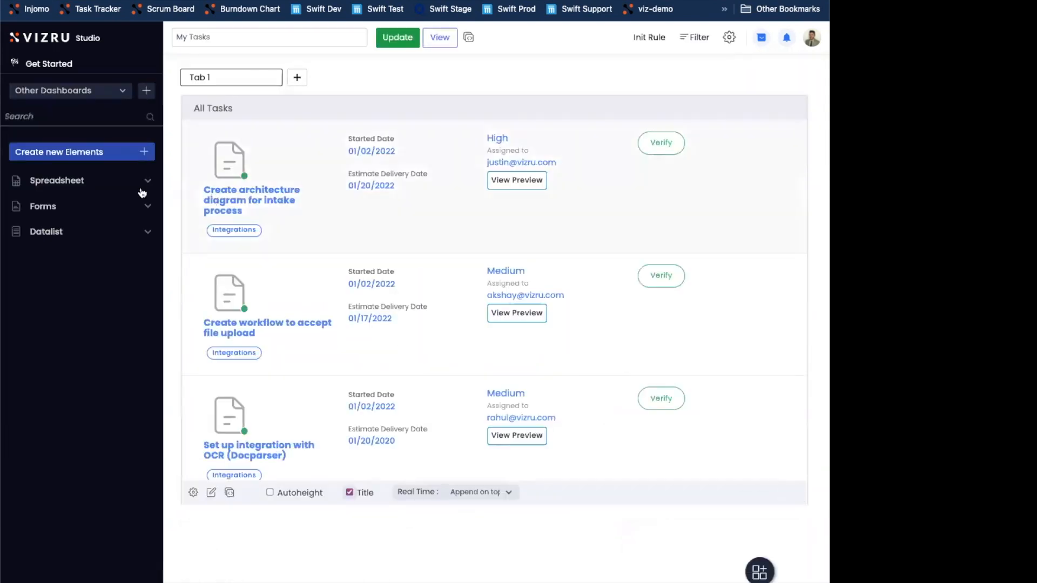
left_click(111, 183)
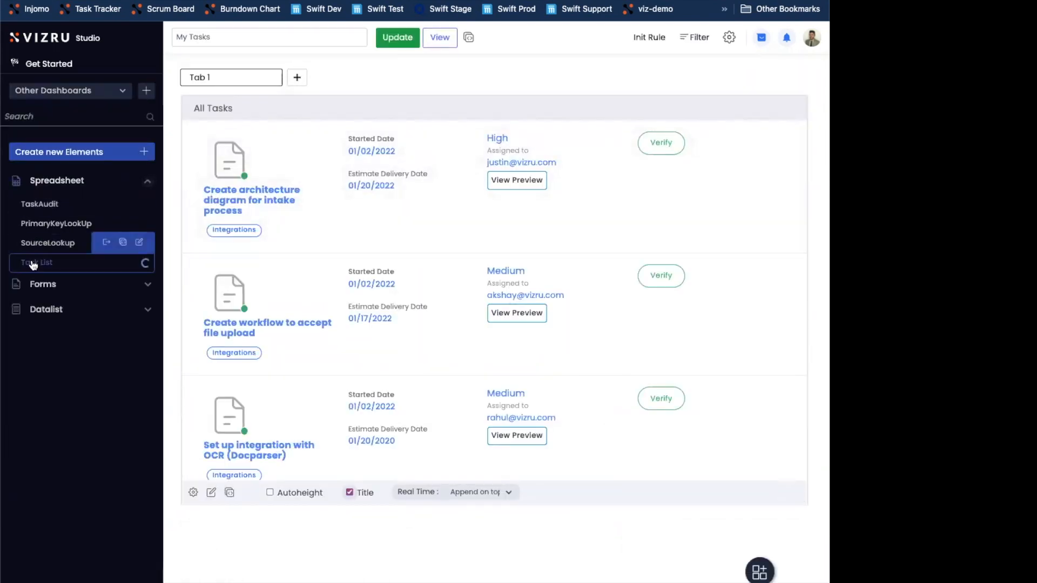
left_click(28, 262)
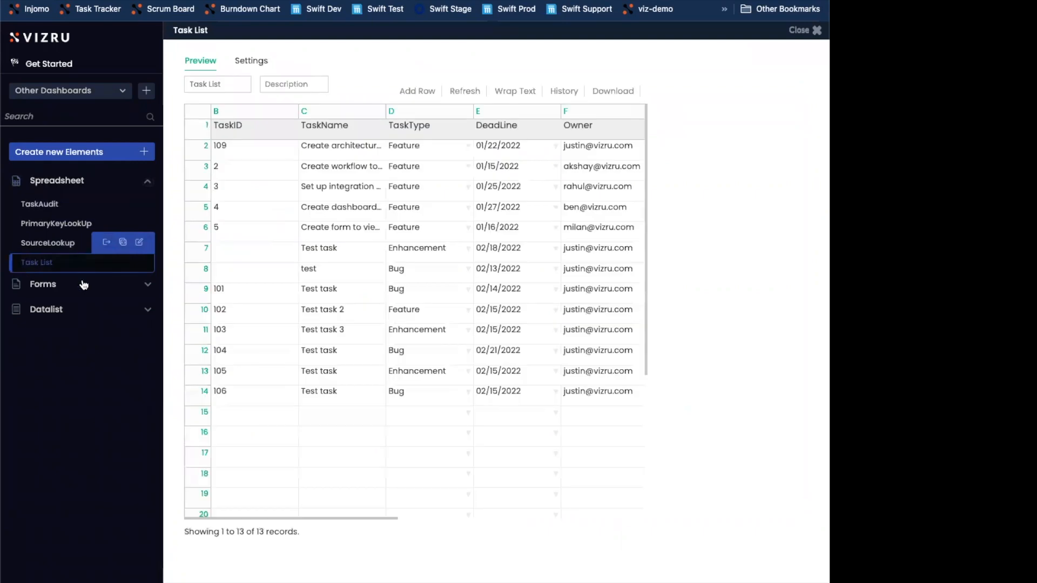
Check the FileUpload column's datatype and its available options in Task List, and close the spreadsheet
left_click_drag(308, 519, 569, 524)
left_click(512, 131)
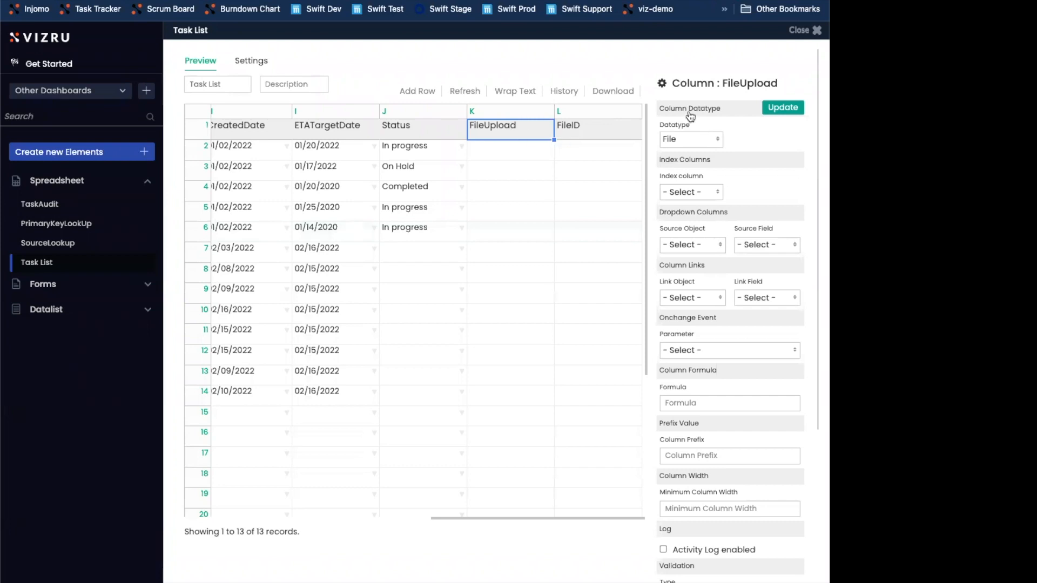
left_click(698, 138)
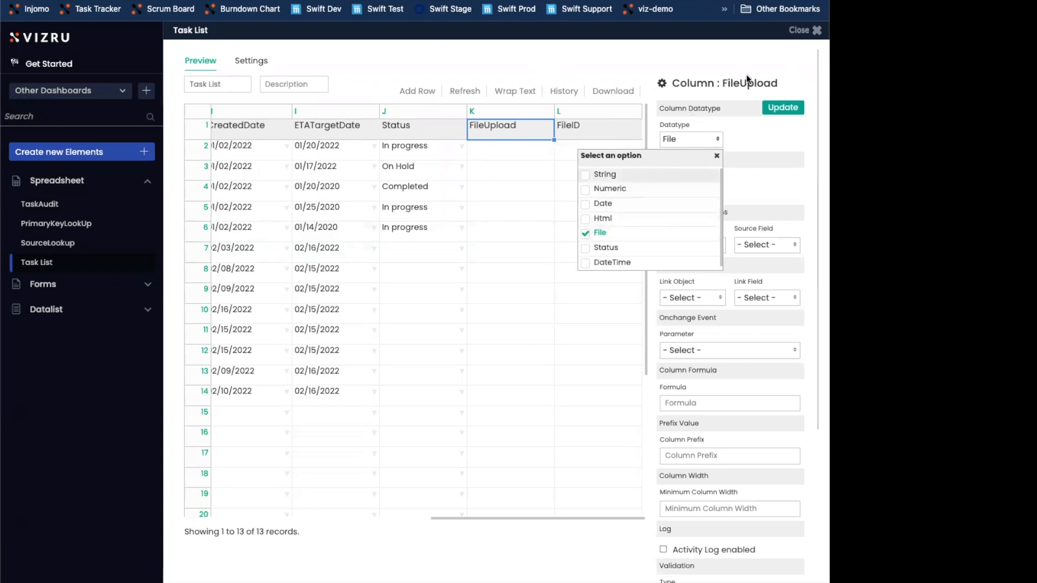
left_click(799, 30)
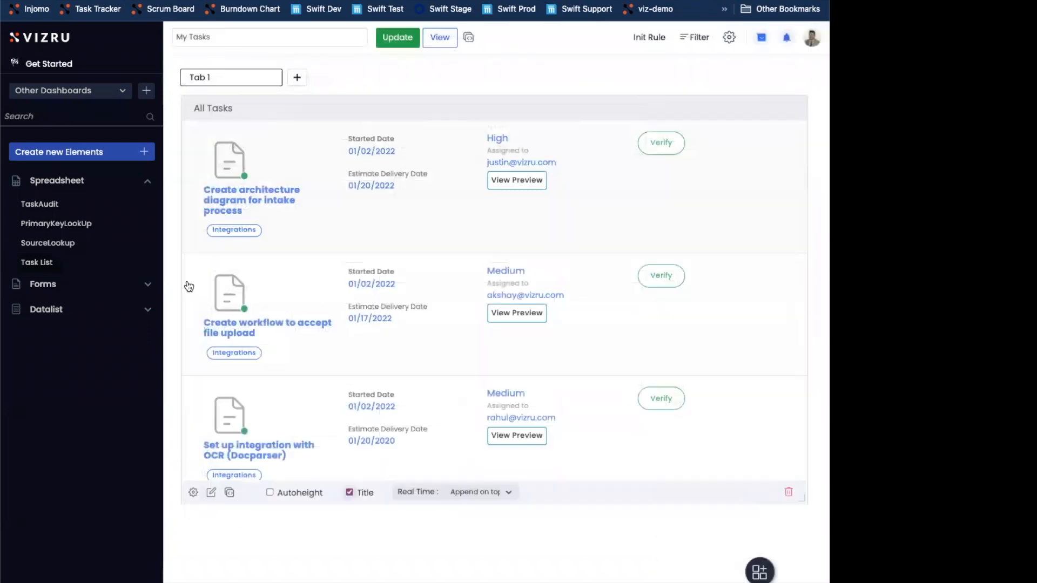
Open the Task form for editing and add a single-column layout section below the Owner and Priority section
left_click(92, 291)
left_click(30, 310)
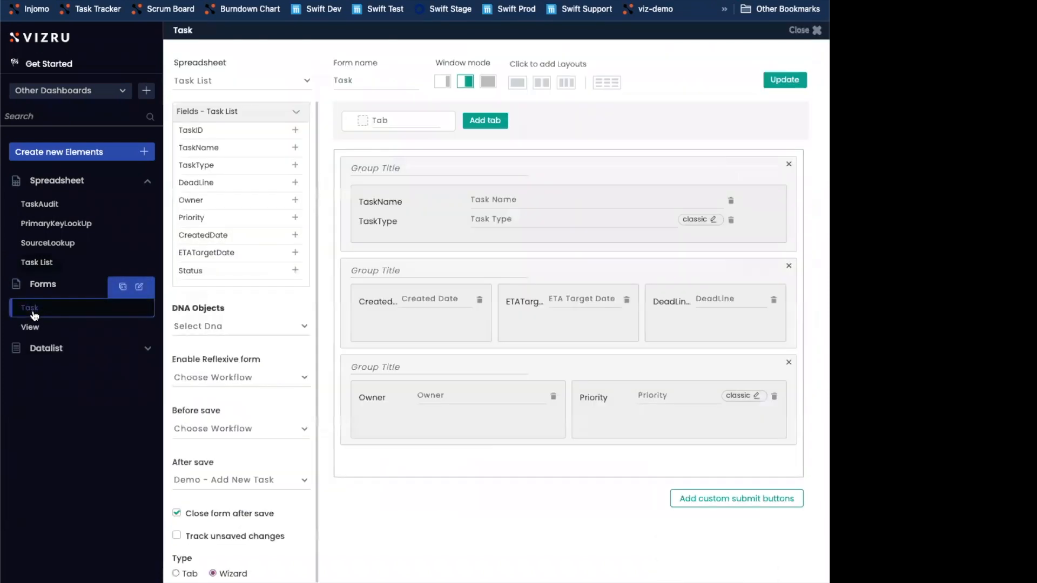
left_click(519, 85)
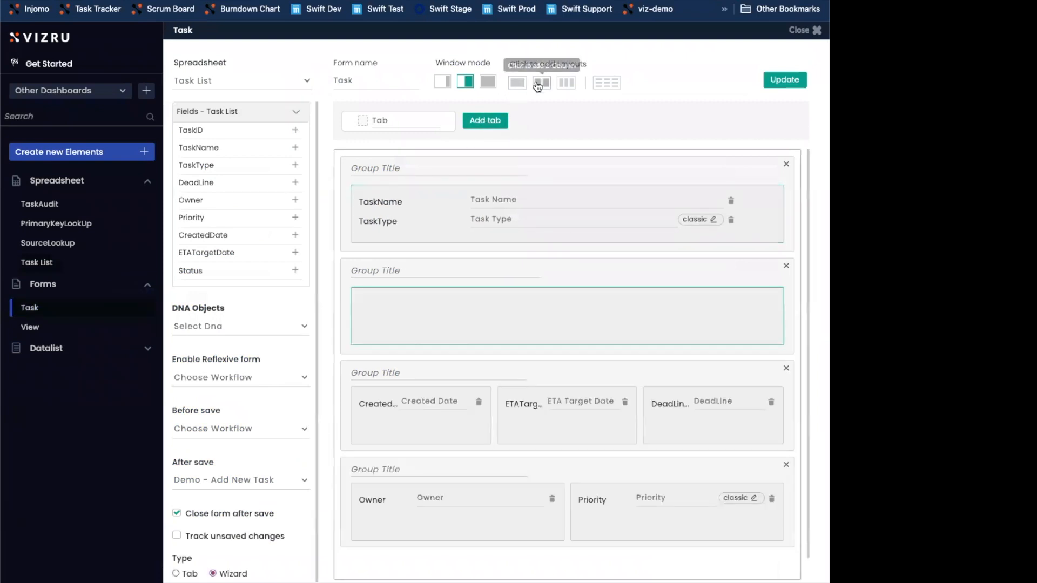
left_click_drag(586, 285, 574, 461)
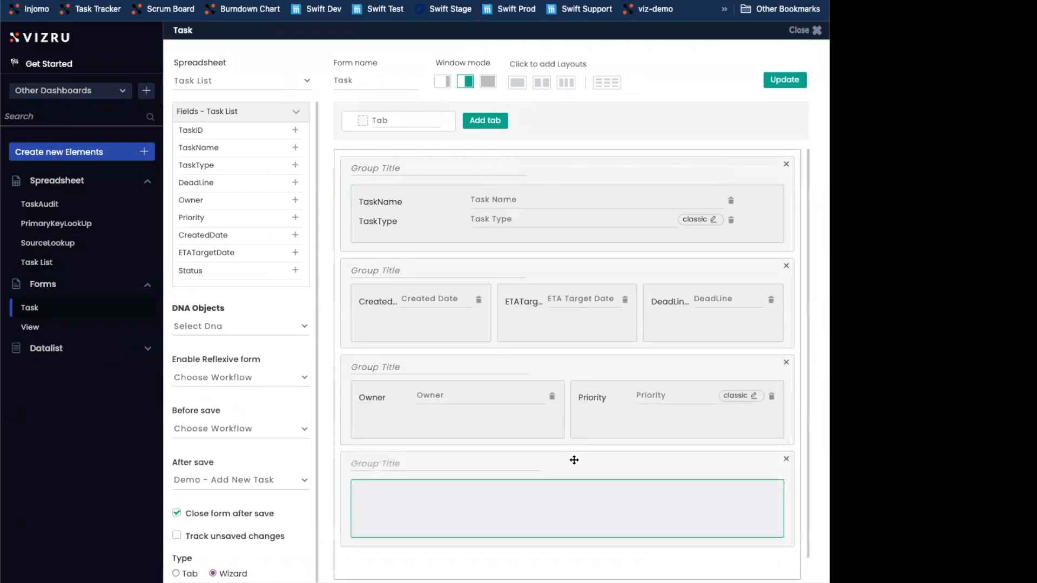
Add the FileUpload field to the new form section, label it "File Upload", and update the form
scroll(264, 211, "down", 1)
scroll(264, 212, "down", 1)
left_click(296, 254)
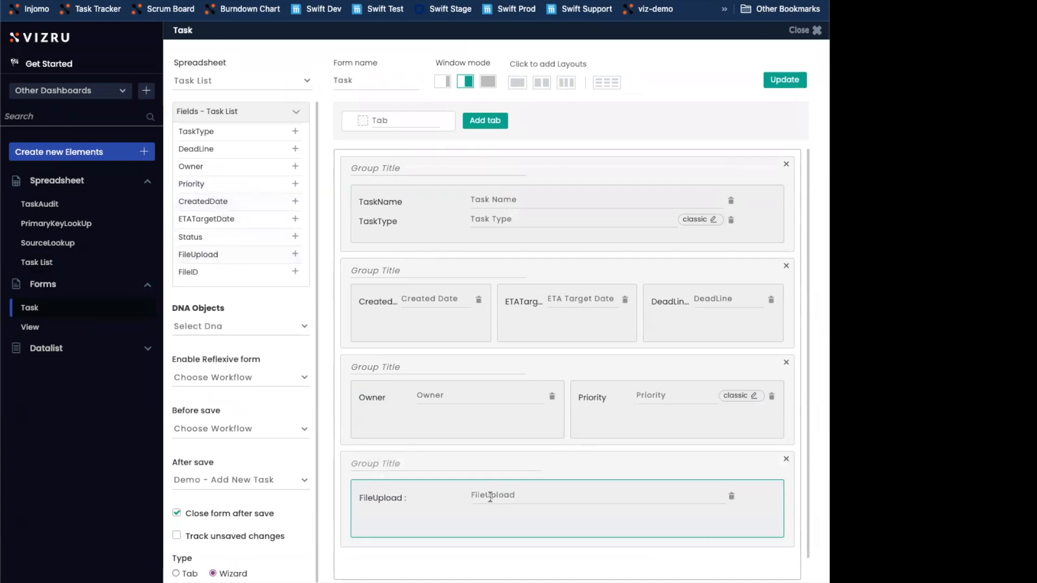
left_click(507, 494)
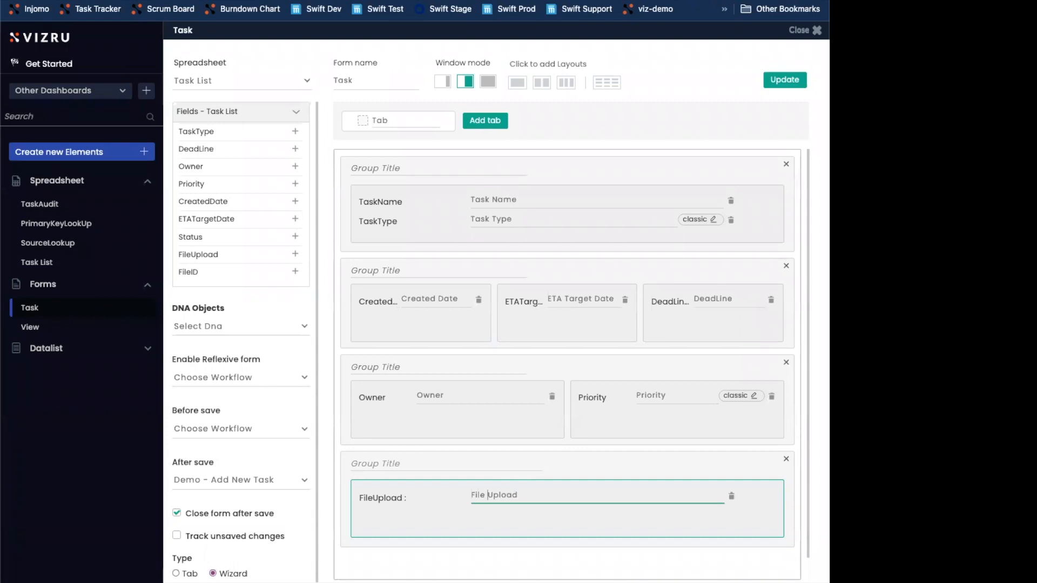
left_click(775, 80)
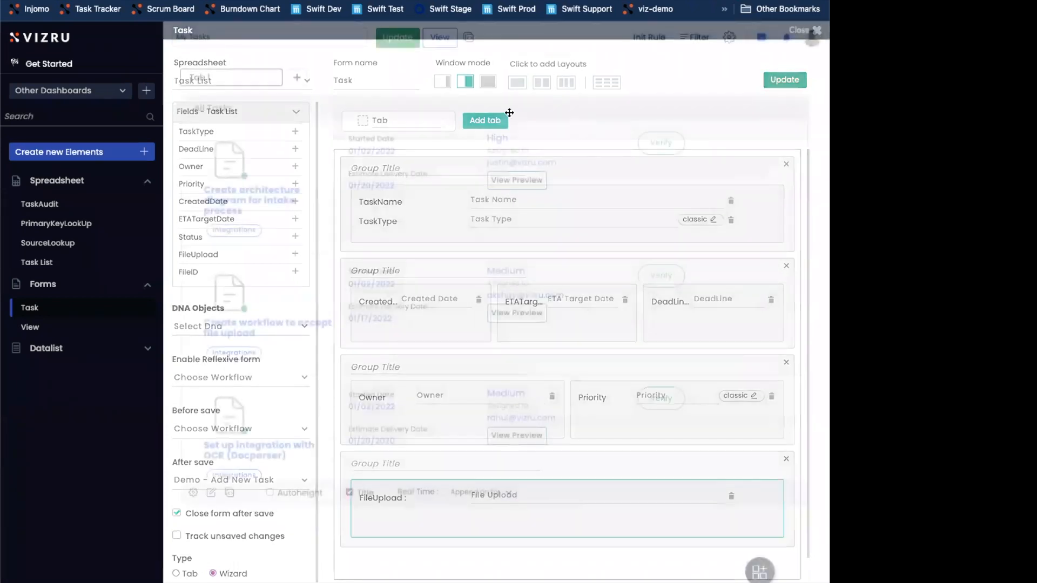
Return to the My Tasks live view and open the task "Create architecture diagram for intake process"
left_click(442, 38)
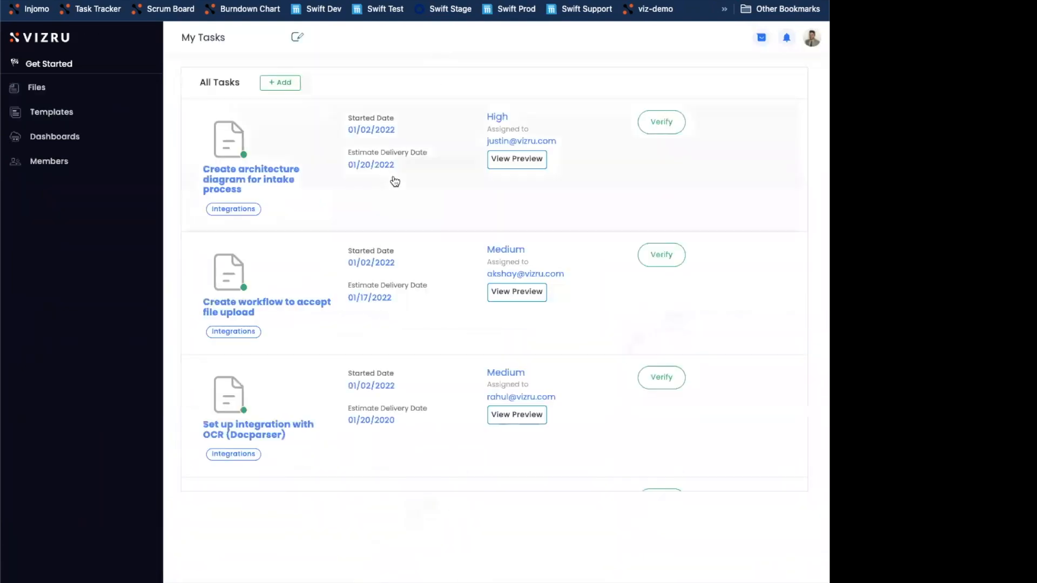
left_click(393, 181)
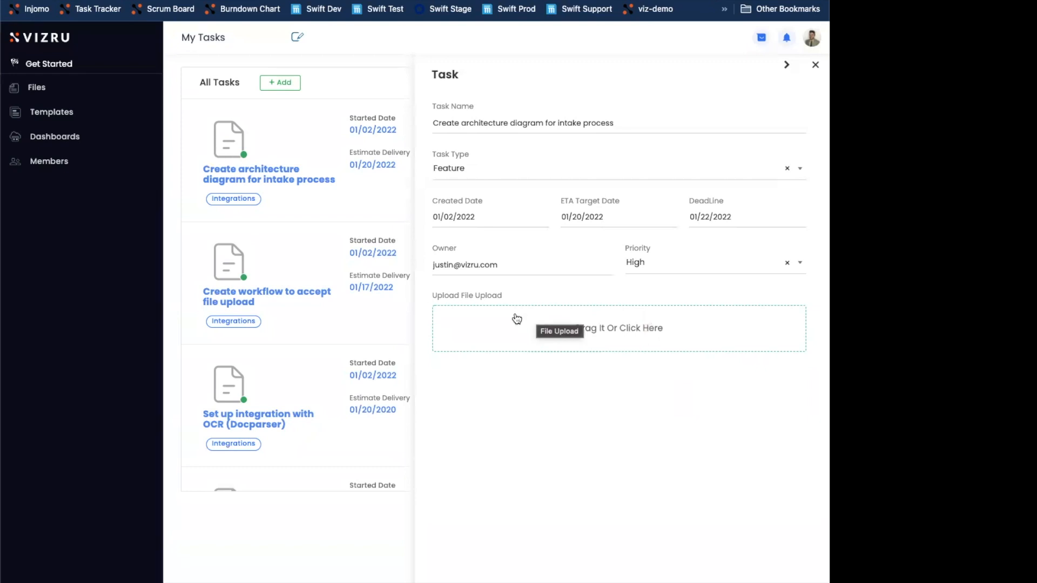
Open stencil management in a new browser tab and start a new stencil named "task file upload"
left_click(97, 582)
right_click(82, 420)
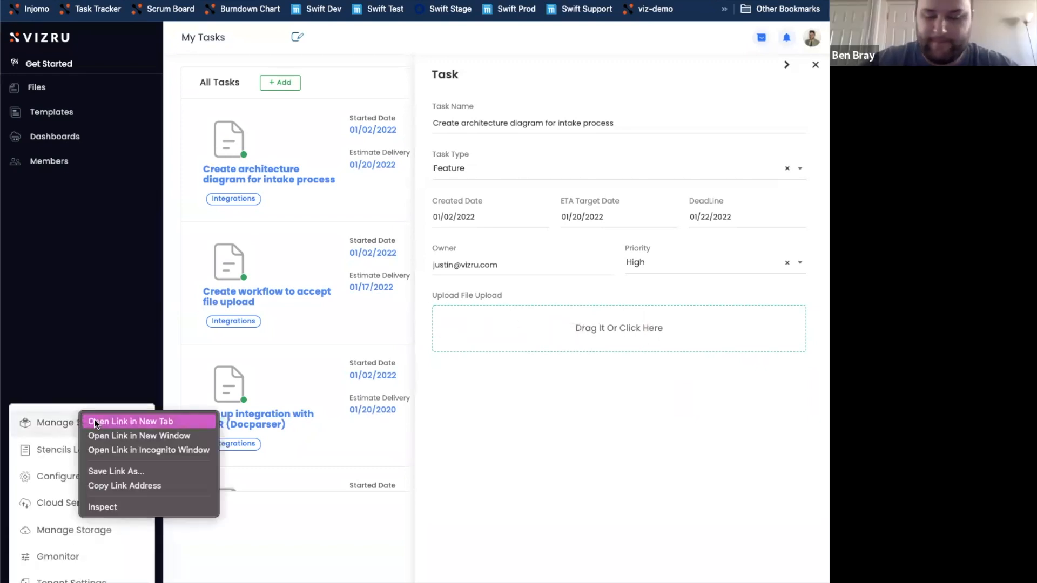
left_click(161, 304)
left_click(249, 2)
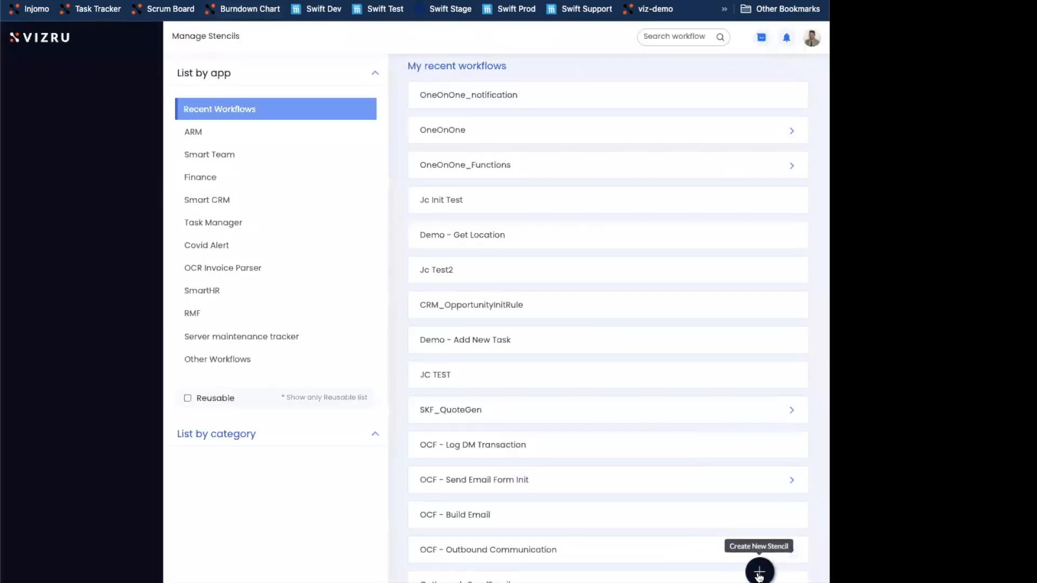
left_click(757, 570)
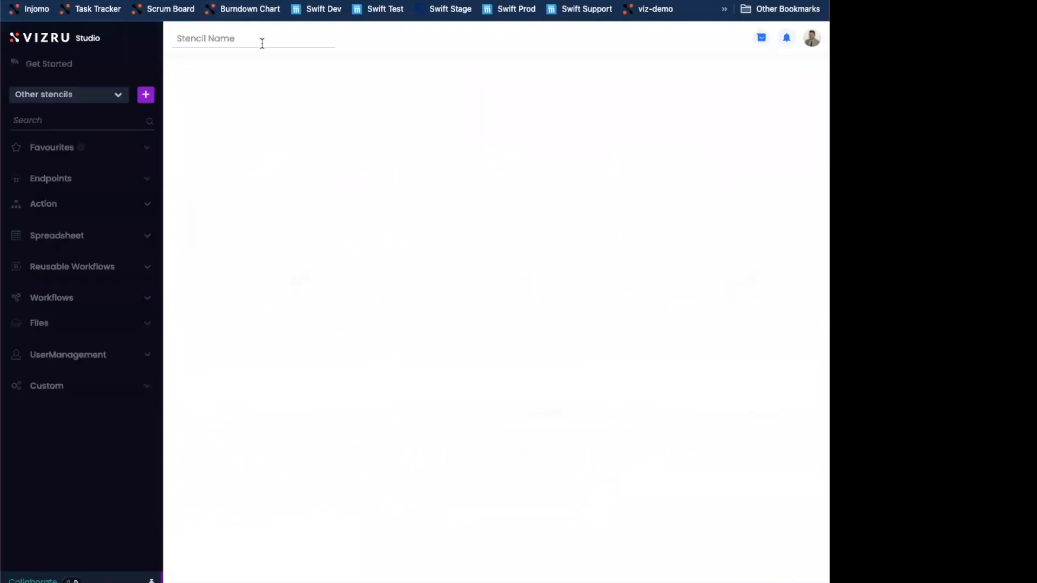
left_click(257, 36)
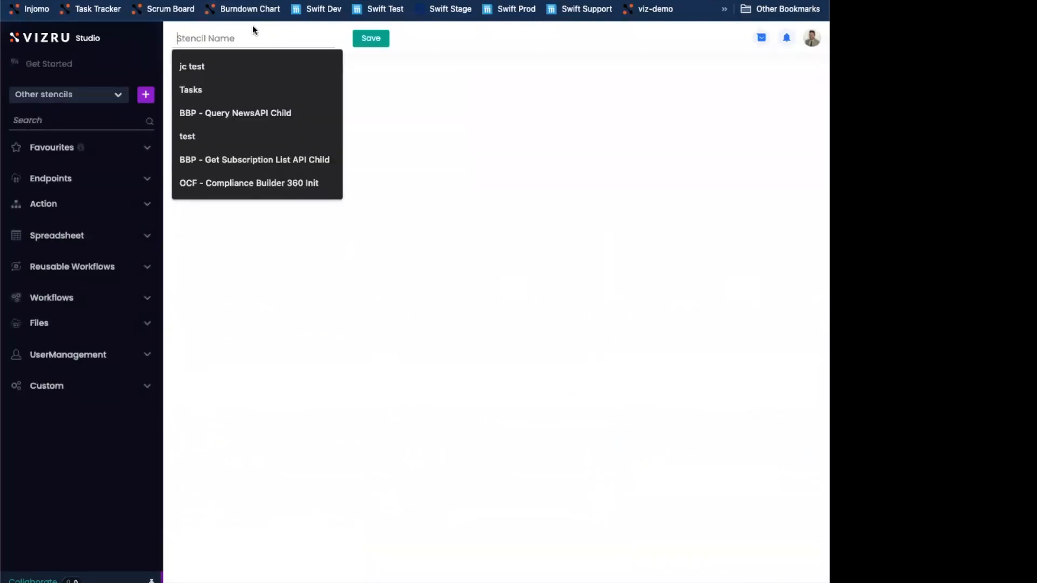
type("task file upload")
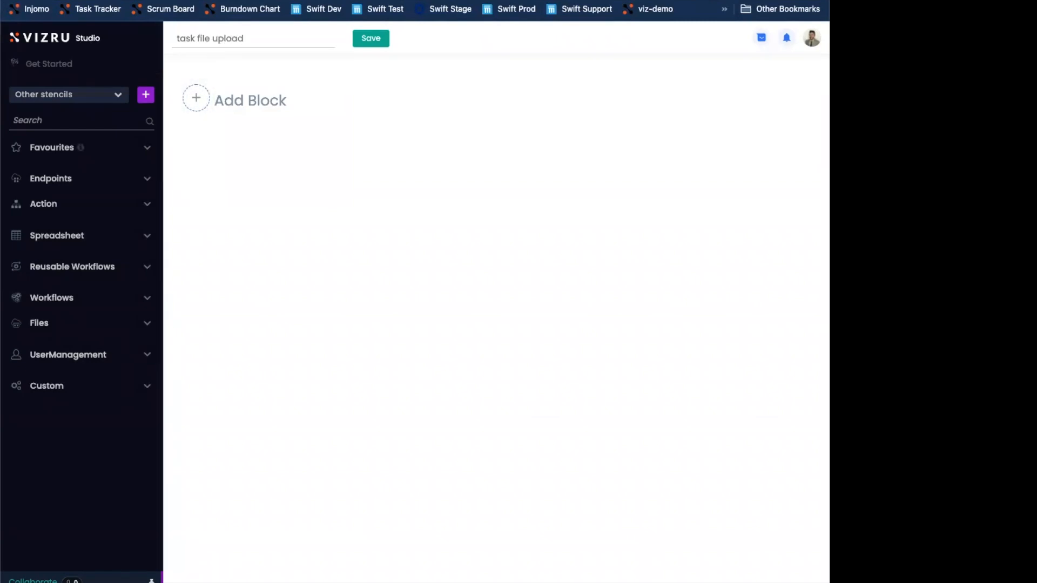
Add a Get Parameters action block to the stencil and open its configuration
left_click(190, 102)
left_click(238, 207)
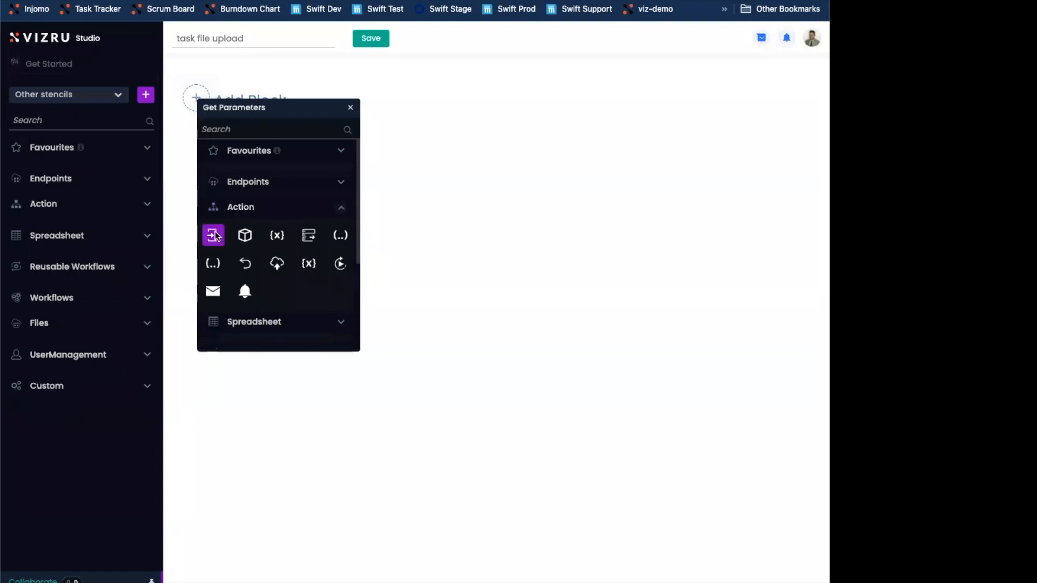
left_click(213, 235)
left_click_drag(273, 109, 220, 107)
double_click(220, 108)
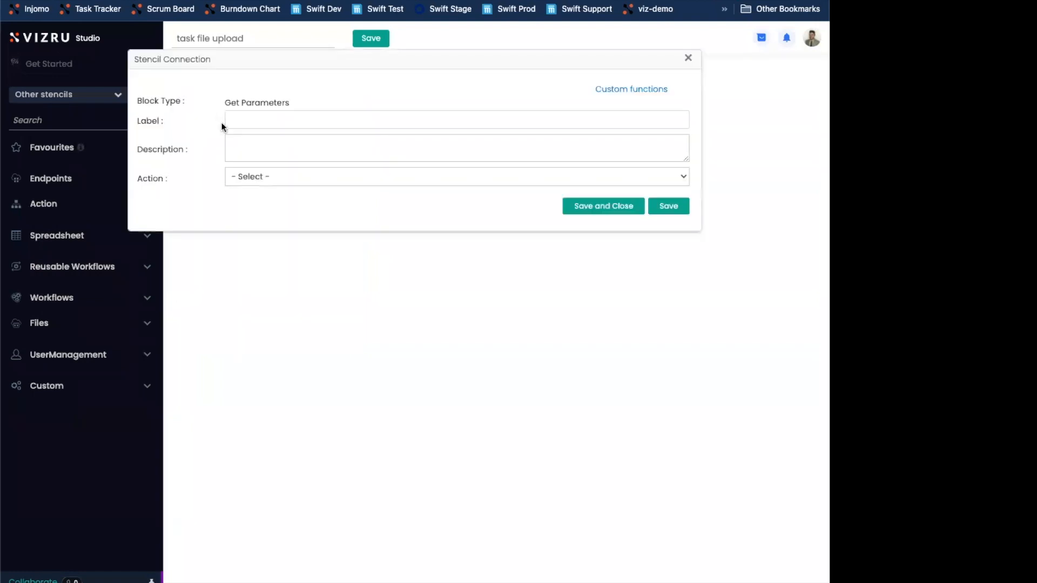
Label the Get Parameters block "entry", set its action to Upload, and save and close it
left_click(270, 118)
type("entry")
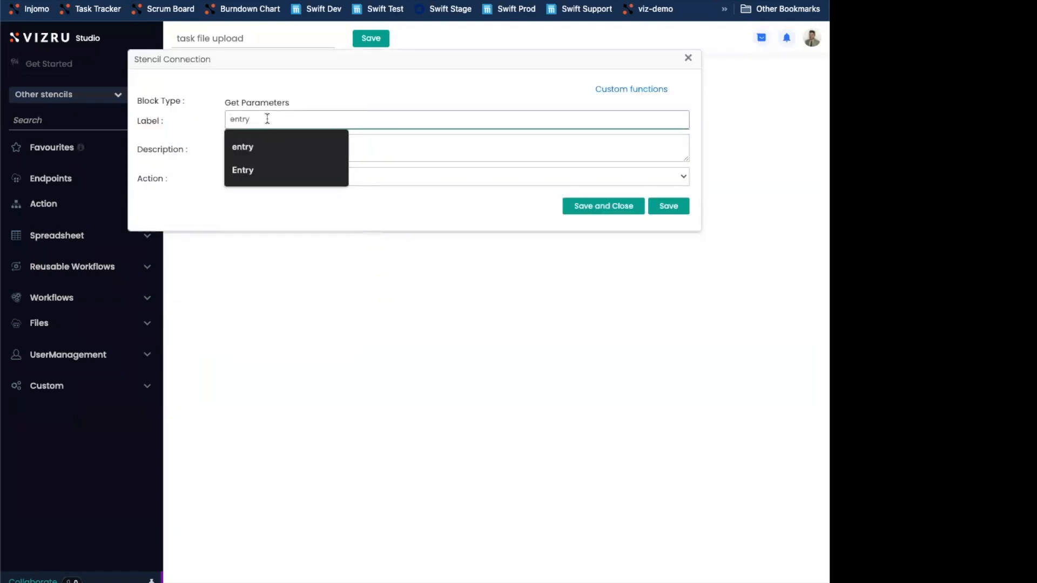
left_click(270, 90)
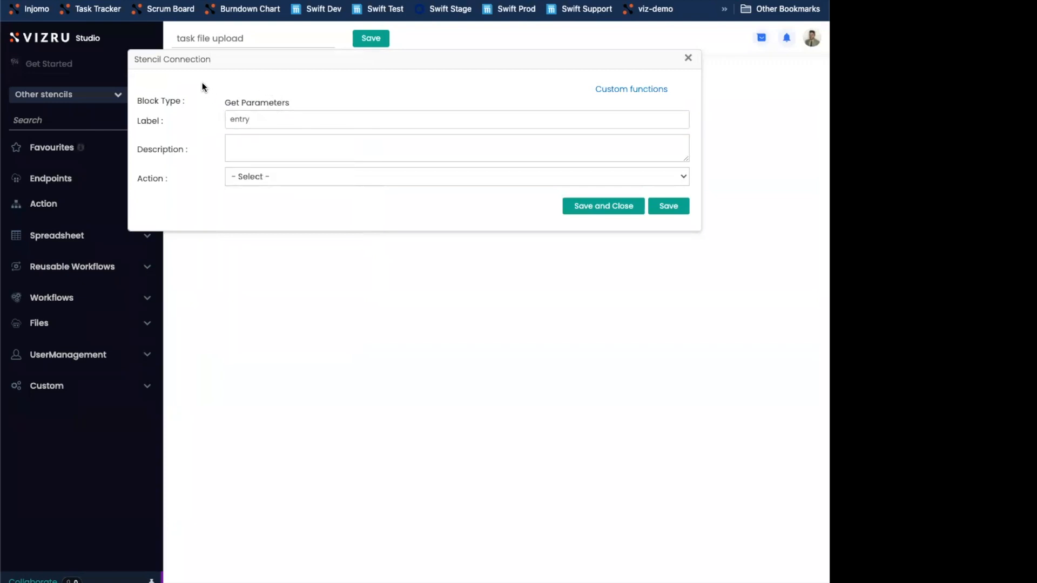
left_click(249, 181)
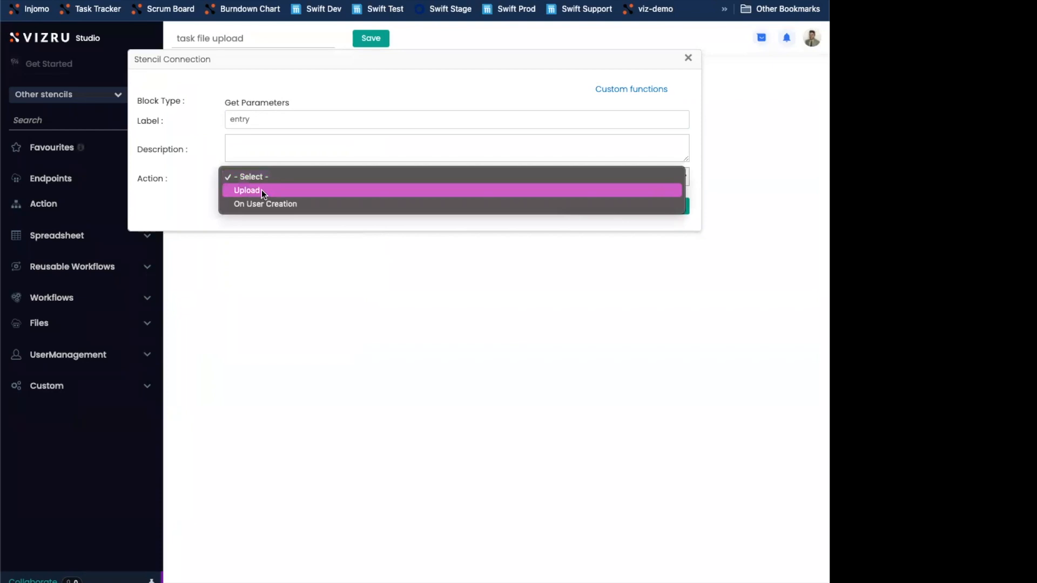
left_click(261, 190)
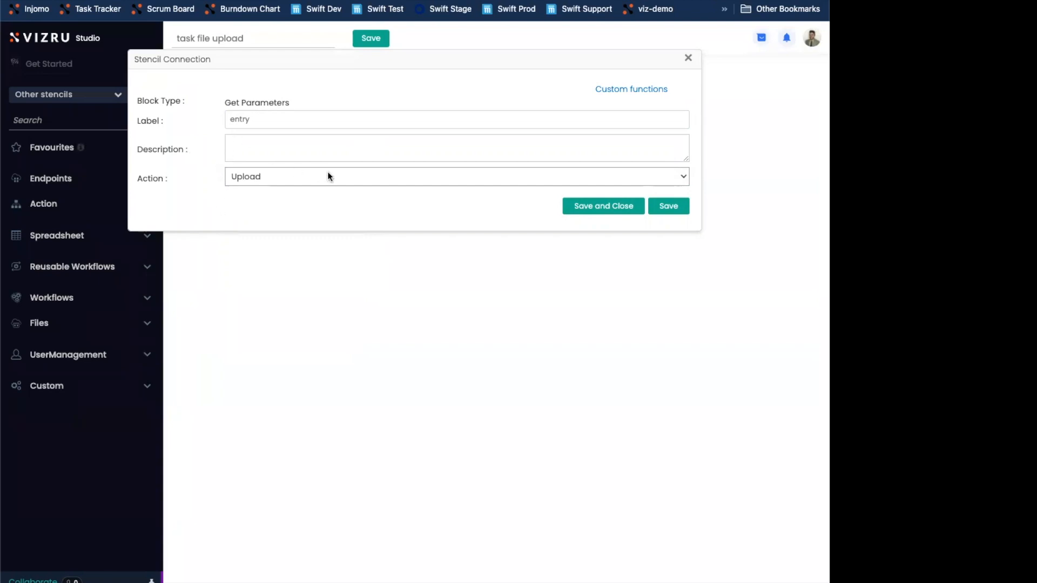
left_click(583, 206)
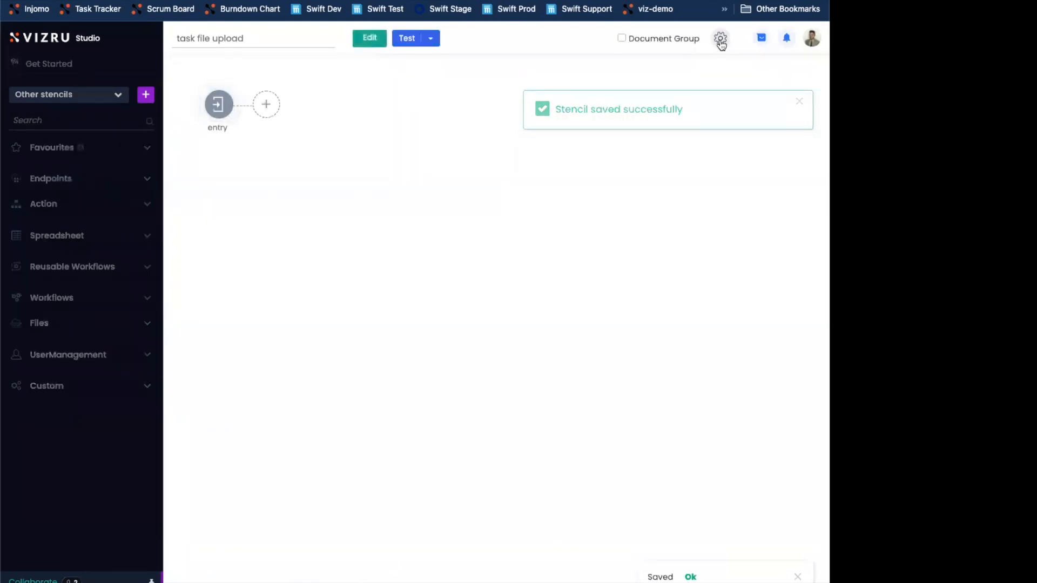
Open the settings of the "task file upload" stencil with its recent logs
left_click(721, 38)
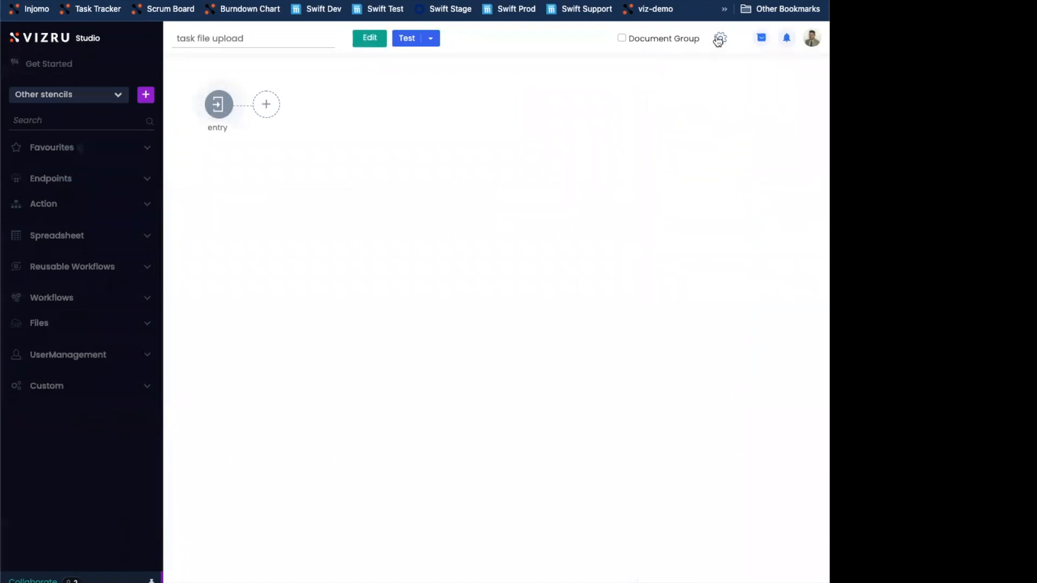
left_click(720, 39)
left_click(647, 95)
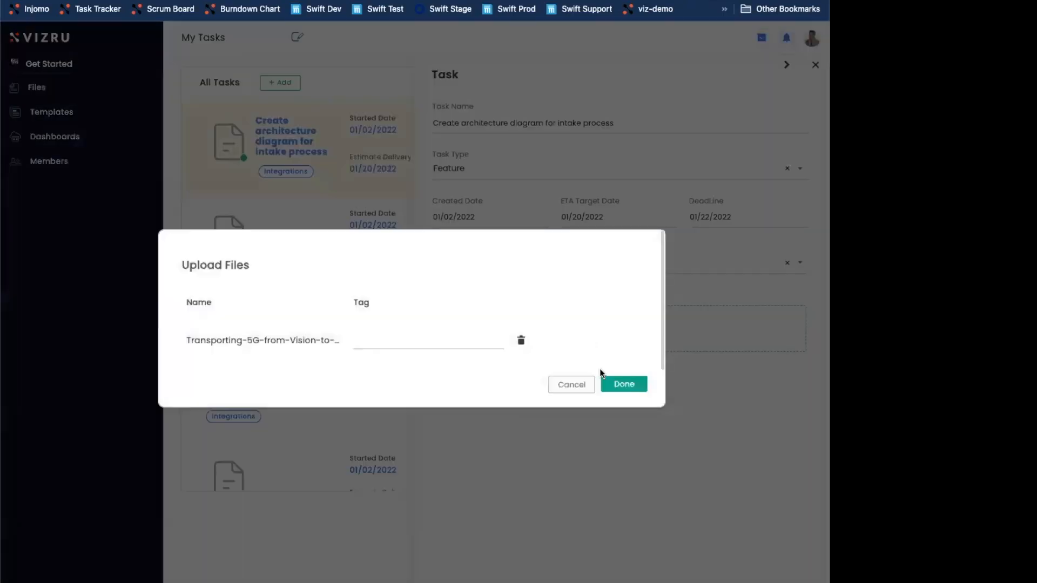
Upload the "Transporting-5G-from-Vision-to-…" file to the File Upload field of the "Create architecture diagram for intake process" task
left_click(625, 385)
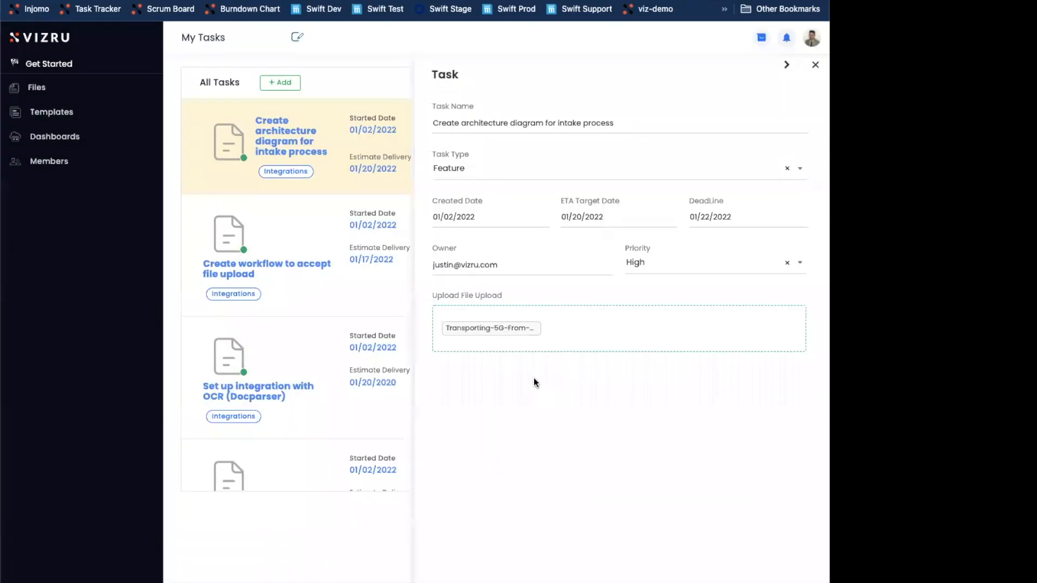
mouse_move(533, 331)
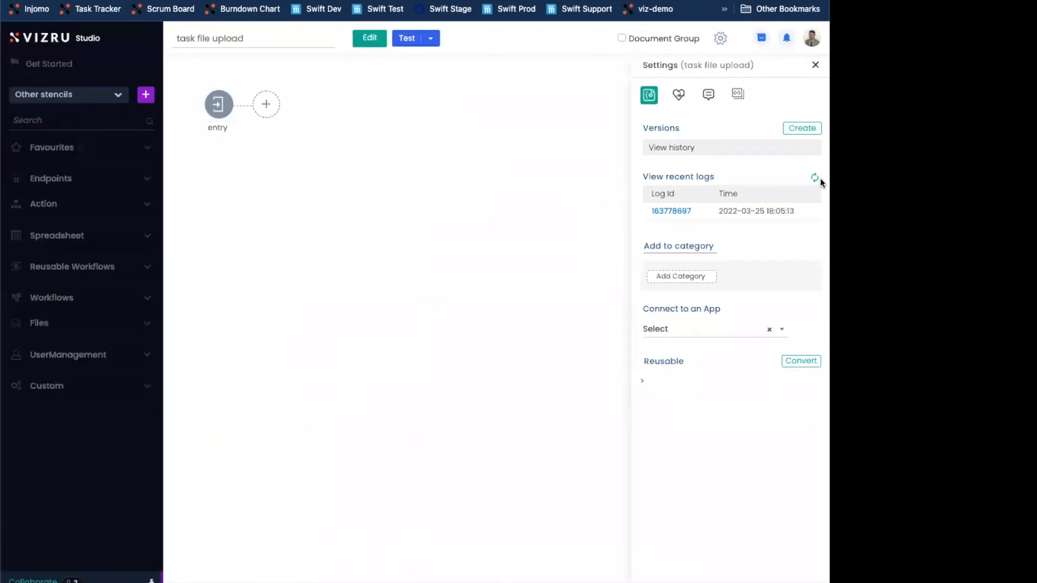
Refresh the stencil's recent logs, open the newest one, and enlarge the log pane to examine the entry block's output
left_click(814, 178)
left_click(672, 211)
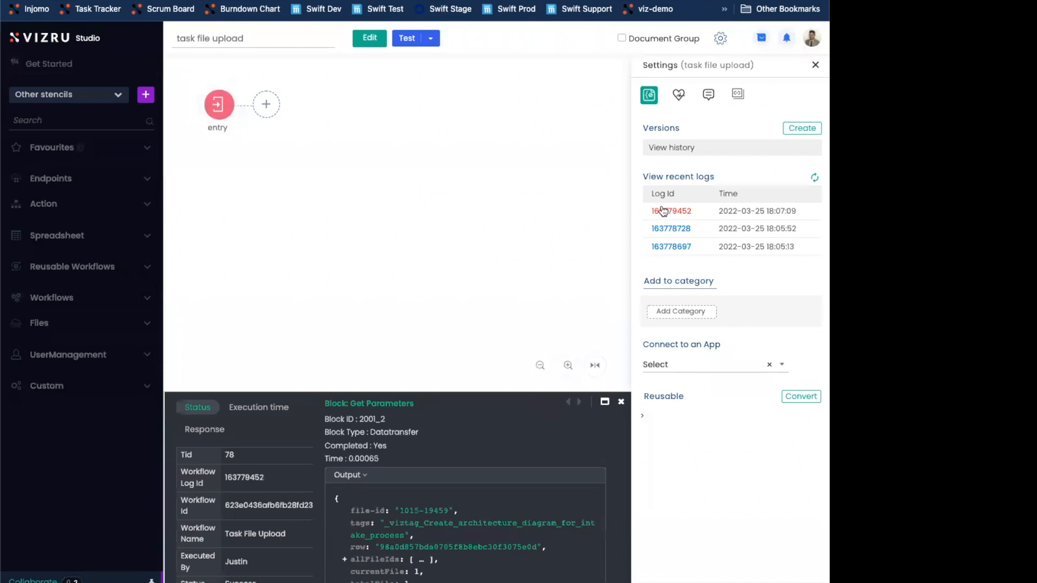
left_click_drag(424, 394, 405, 195)
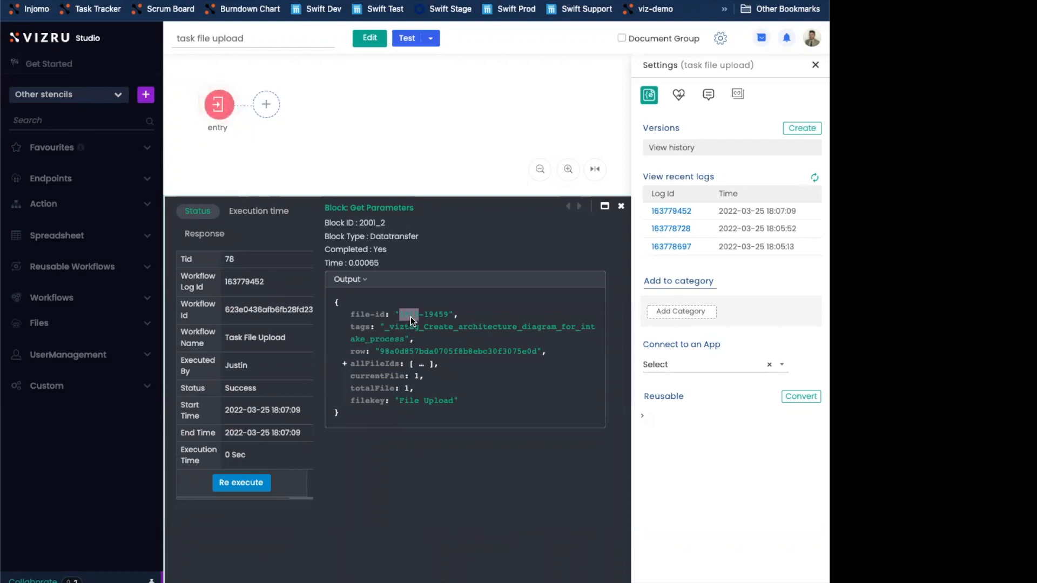
Examine both parts of the file-id in the entry block's output, close the log, and check the entry block's settings
left_click(435, 316)
double_click(407, 314)
double_click(436, 316)
left_click_drag(394, 196, 378, 273)
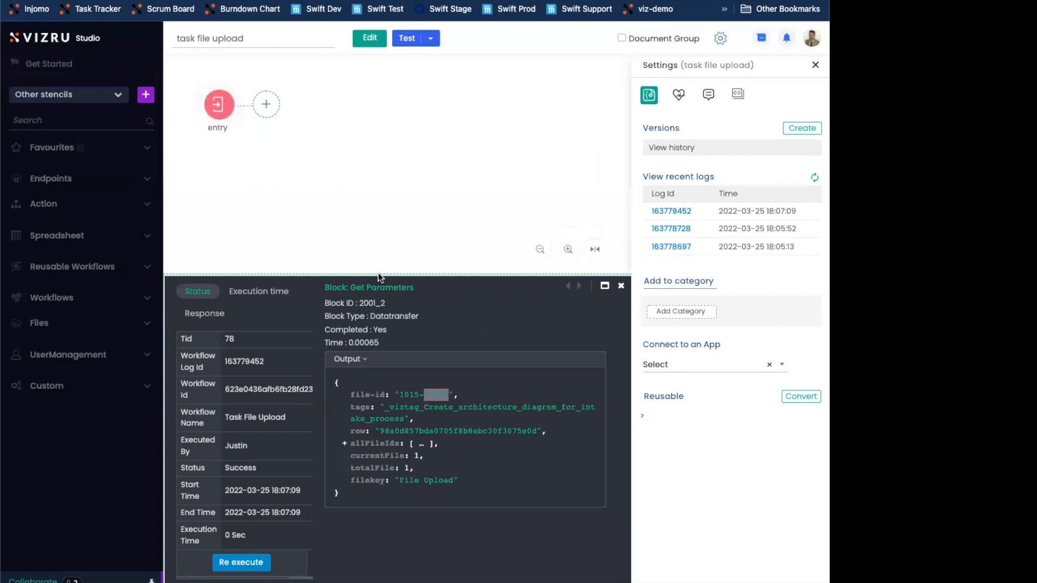
left_click(621, 286)
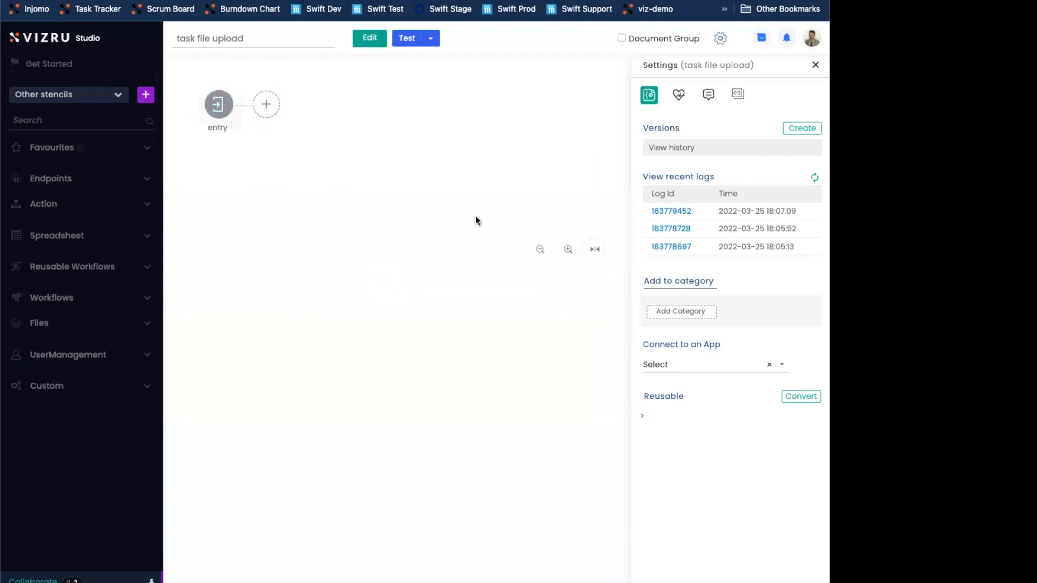
double_click(230, 107)
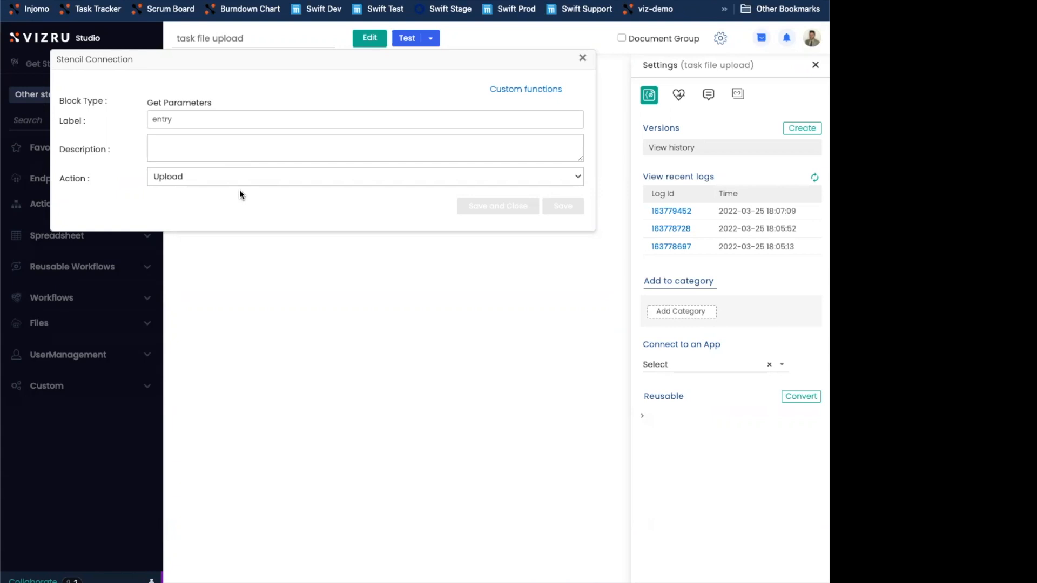
left_click(581, 56)
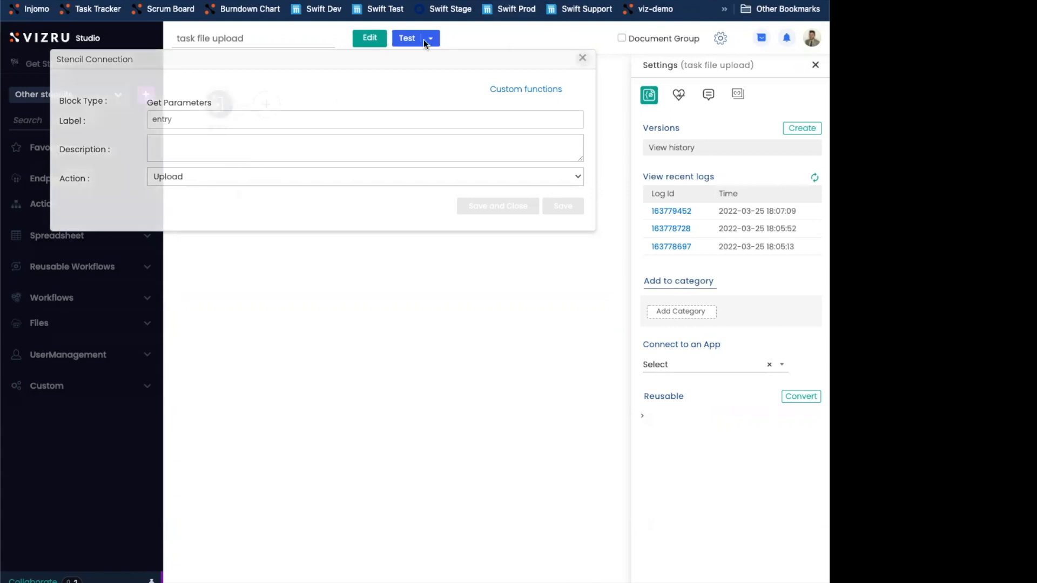
Put the stencil in edit mode, add a Conditional Block beside the entry block, and connect entry to it
left_click(370, 39)
left_click(70, 206)
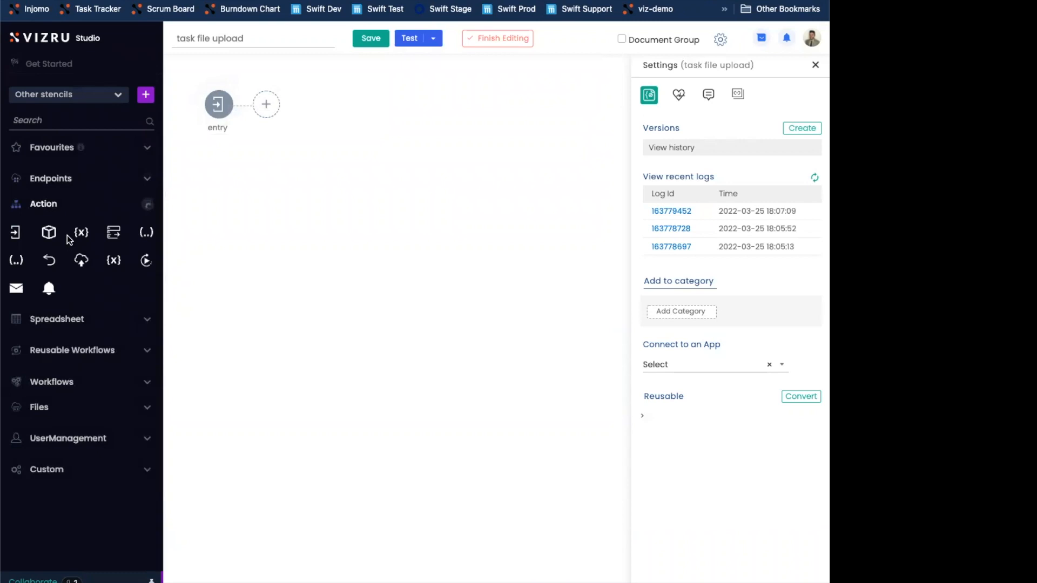
left_click(50, 237)
left_click_drag(475, 390, 319, 120)
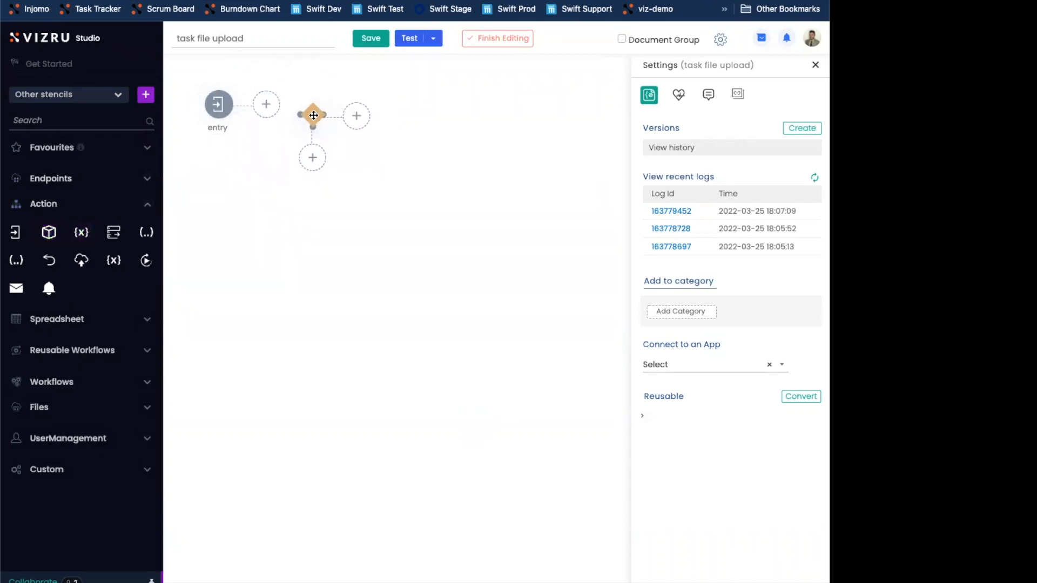
left_click_drag(238, 103, 293, 118)
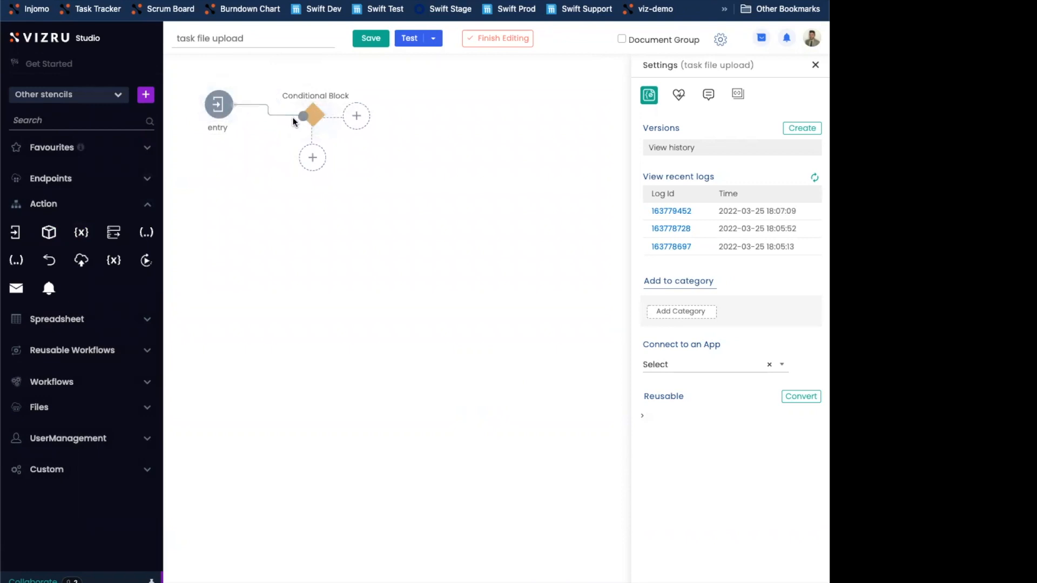
Add a Notification block beside the Conditional Block and connect it to the Yes branch
left_click(49, 288)
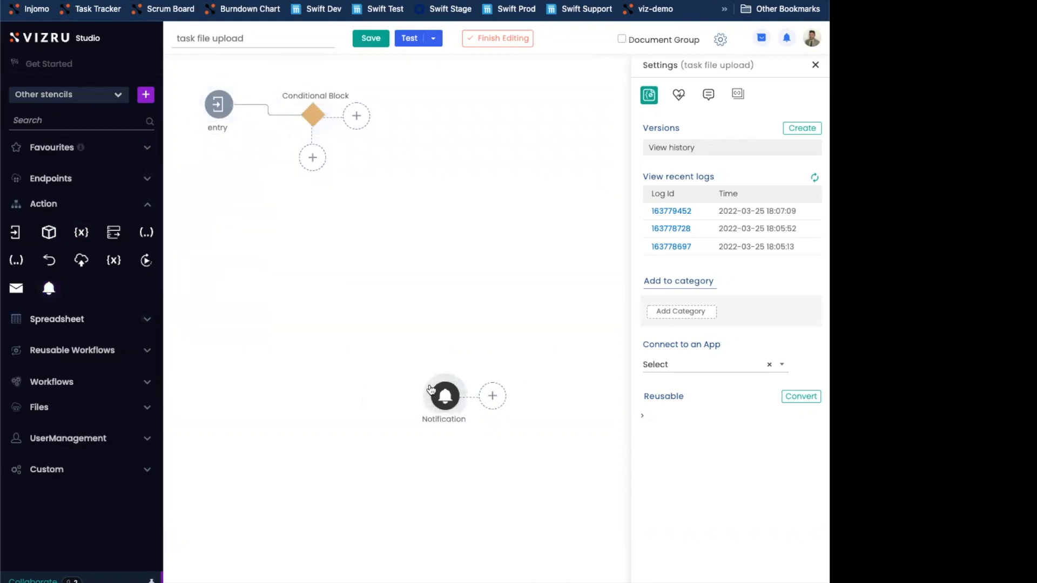
left_click_drag(443, 398, 420, 127)
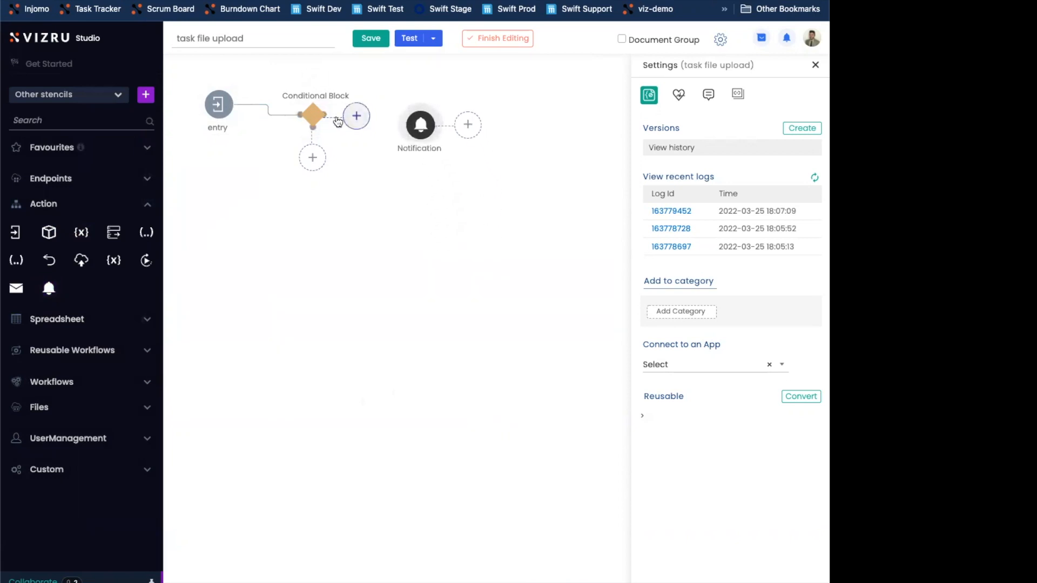
left_click_drag(324, 116, 405, 125)
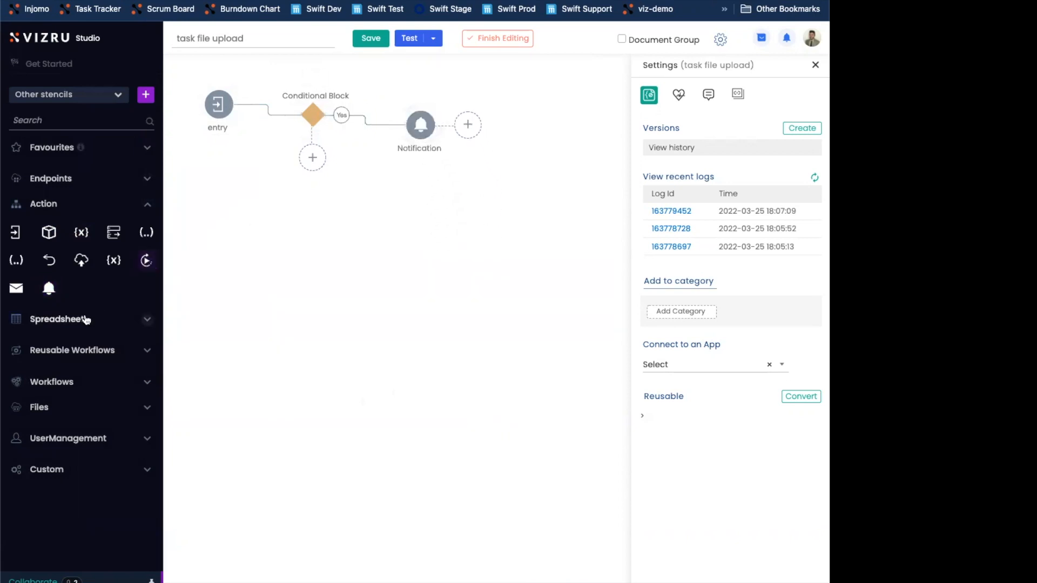
Add a Clear Output Block below the Conditional Block and connect it to the No branch
left_click(61, 470)
left_click(48, 498)
left_click_drag(426, 364, 355, 228)
left_click_drag(312, 128, 340, 228)
left_click(315, 121)
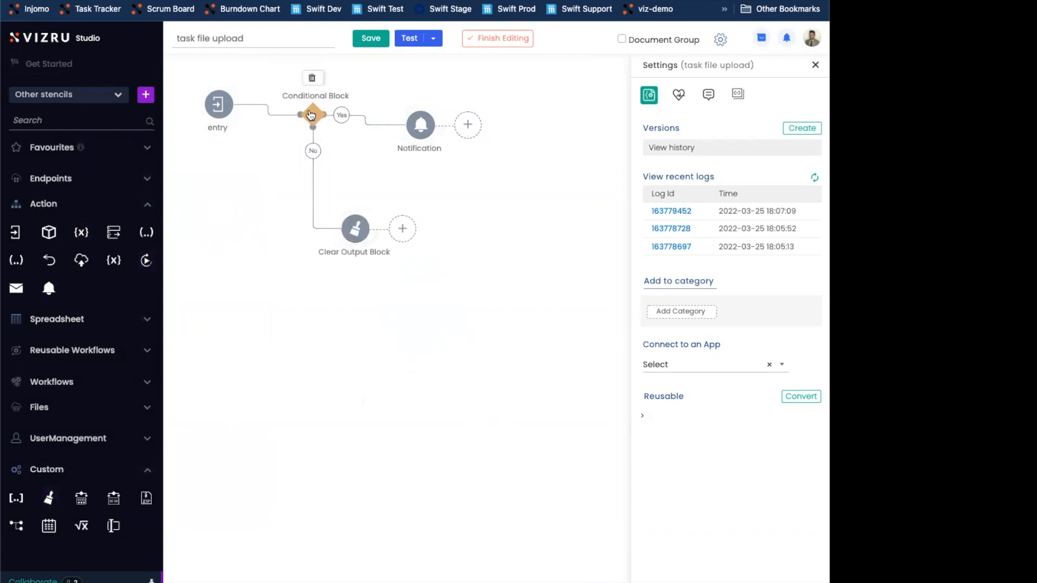
double_click(311, 119)
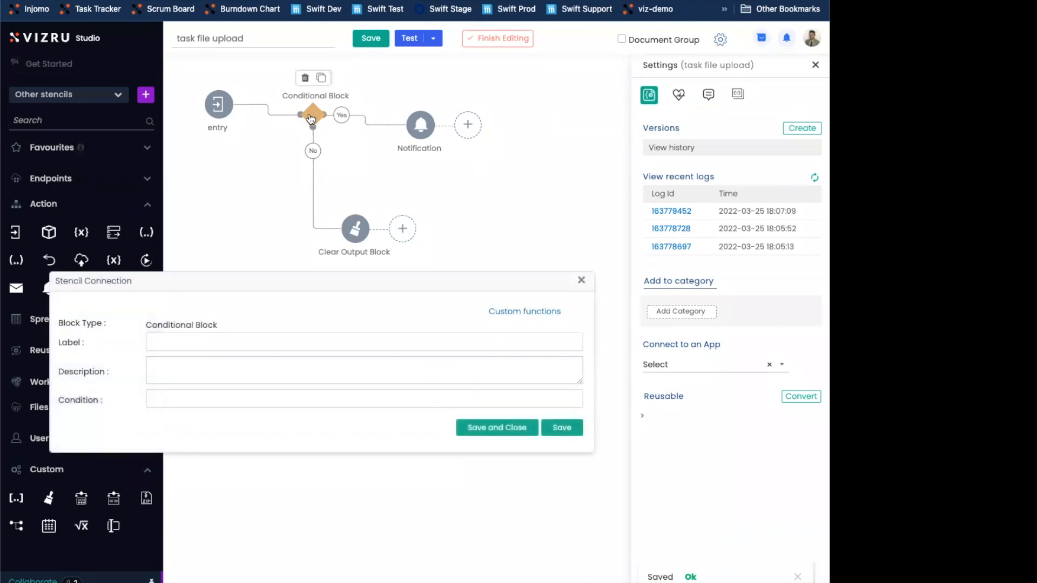
left_click(243, 400)
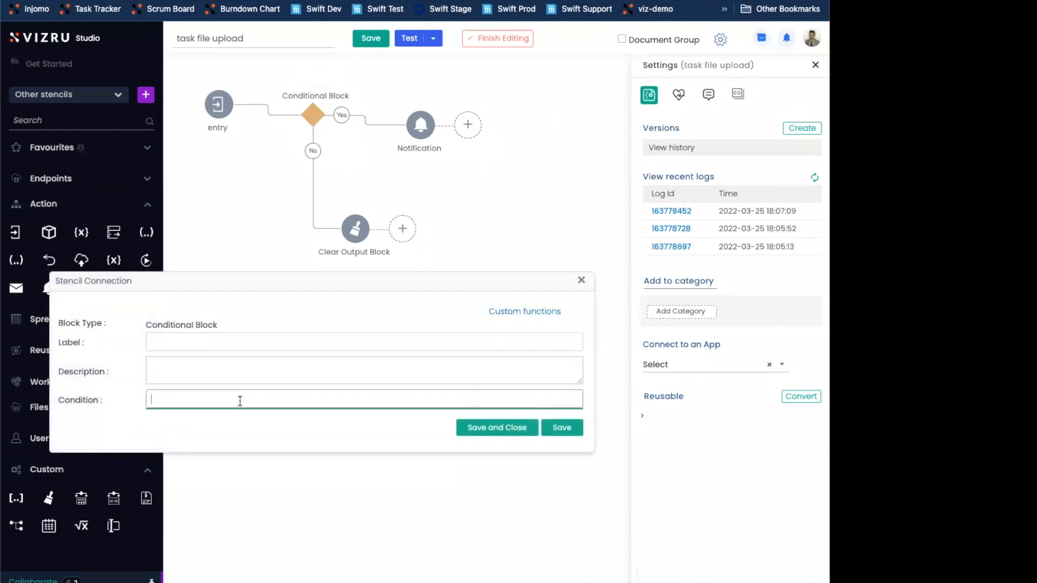
left_click(581, 280)
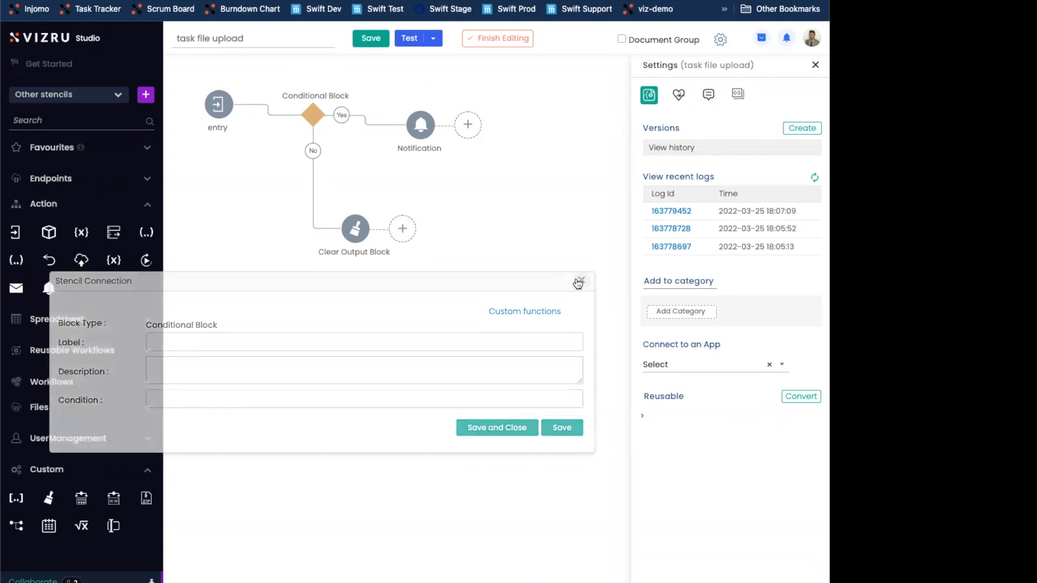
Copy the second part of the file-id, 19459, from the newest log's entry output and close the log
left_click(814, 178)
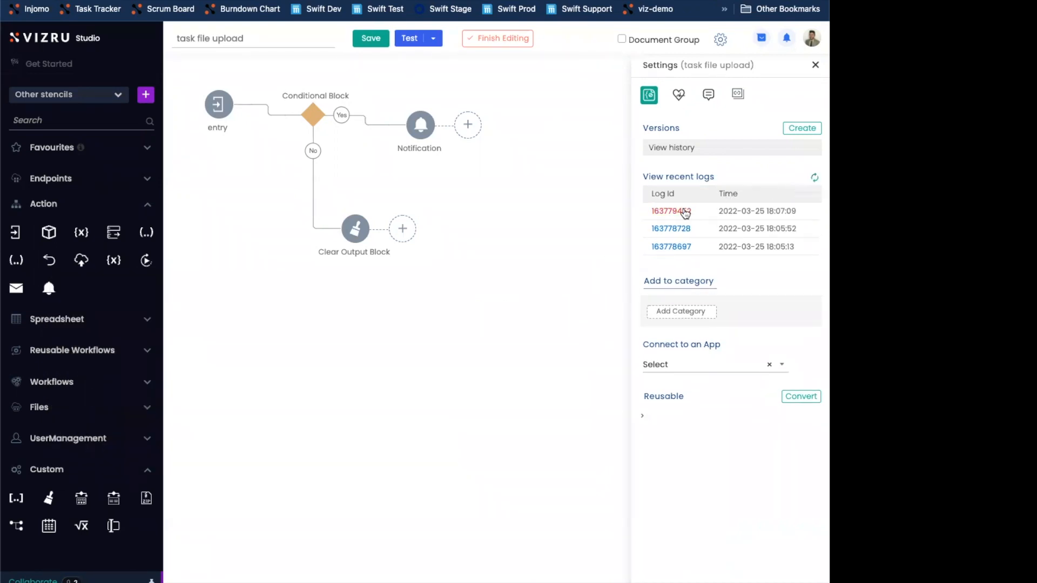
left_click(682, 211)
double_click(436, 512)
key("ctrl+c")
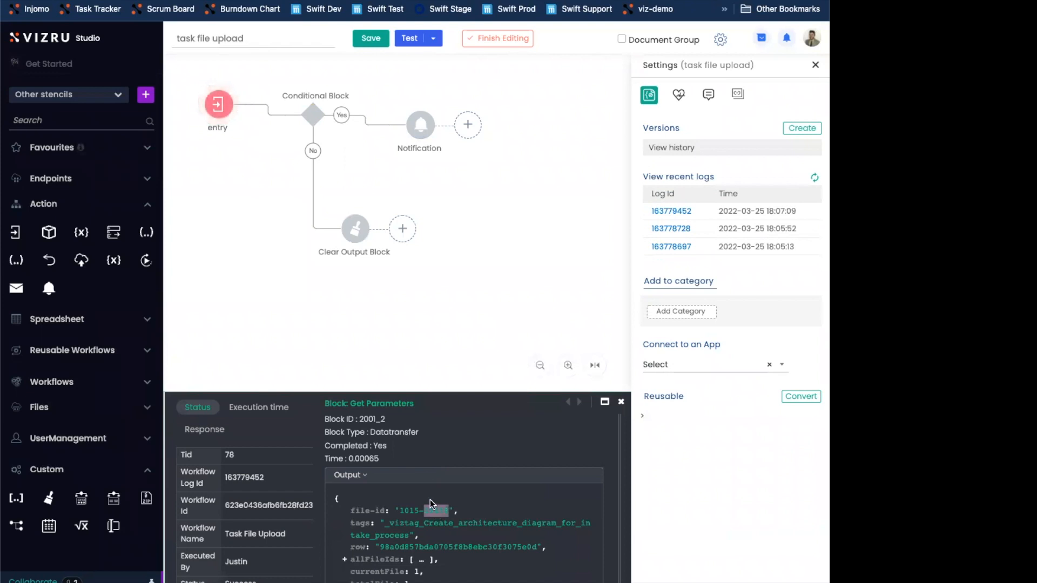
left_click(621, 401)
Set the Conditional Block's condition to 19459 == {%regexE "/-(.*)/" entry.file-id "1.0"%}, and save and close it
double_click(309, 116)
left_click(191, 409)
key("ctrl+v")
type("==")
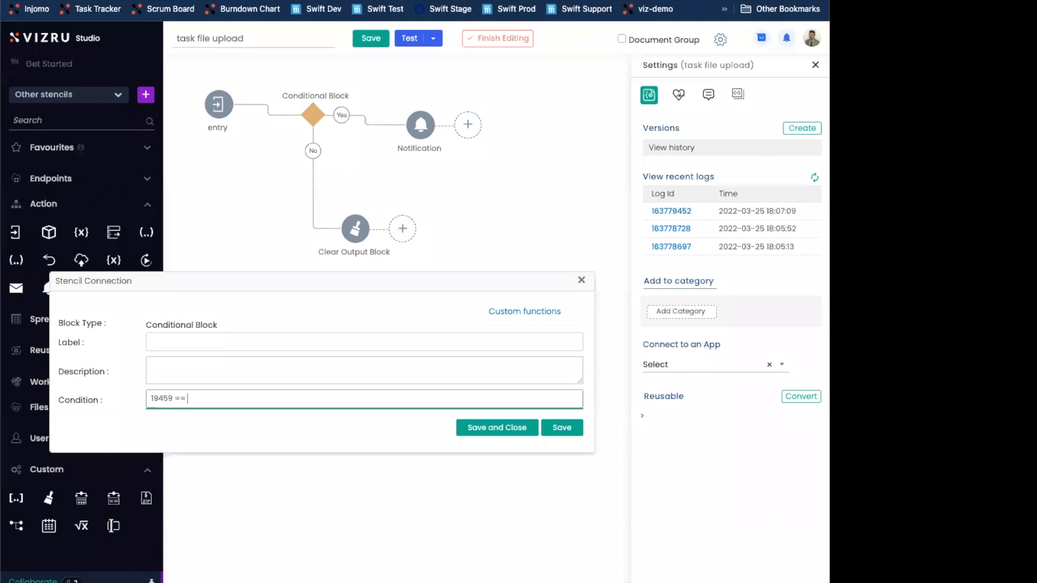
type("{5")
type("%$")
type("regexE \"/-(.*)/")
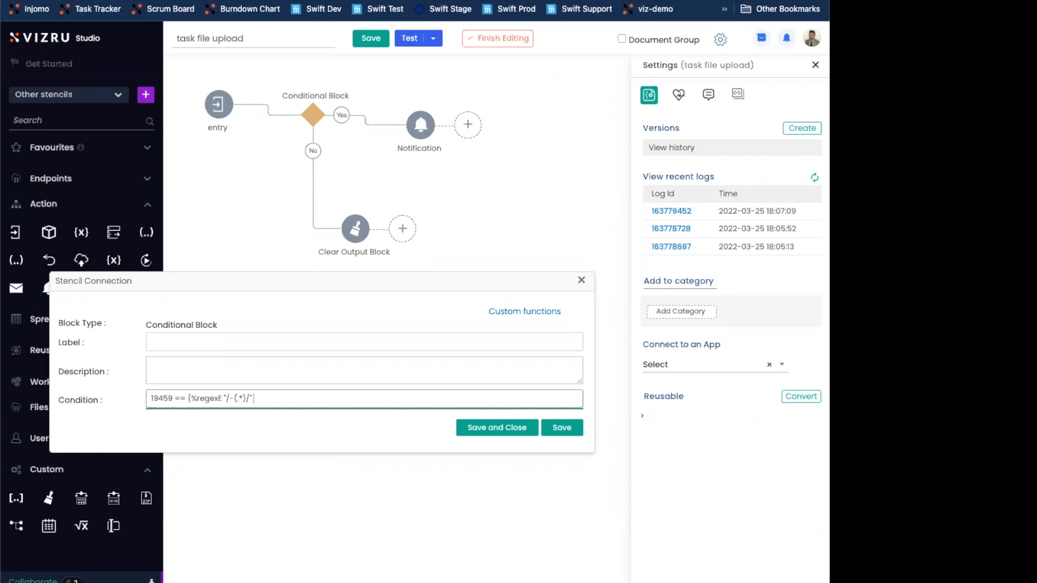
type("try.file-id \"1.0\"%}")
left_click(478, 427)
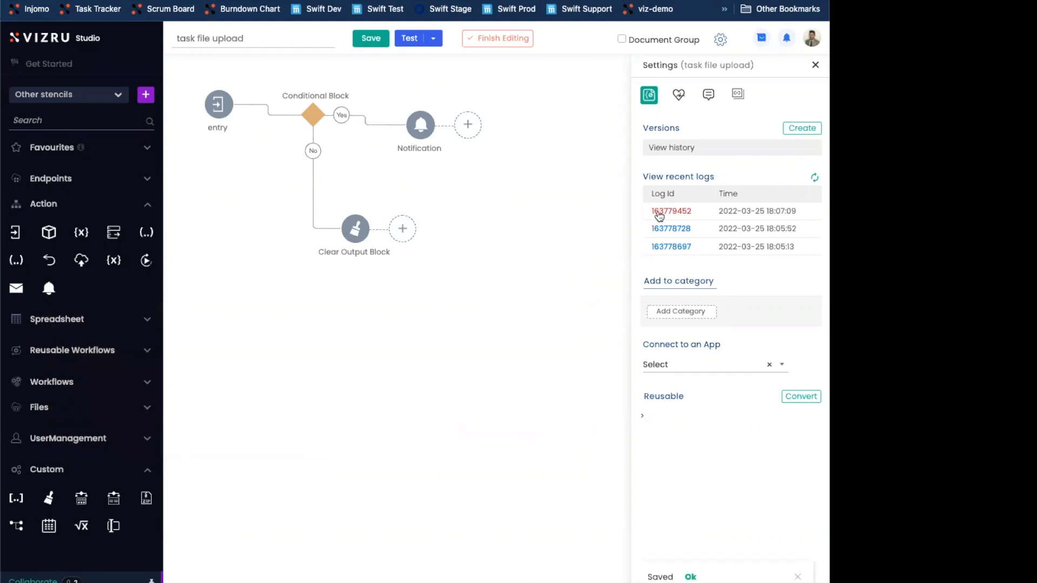
Reopen the newest log to examine the file-id parts that the condition's regex separates, and close it
left_click(659, 213)
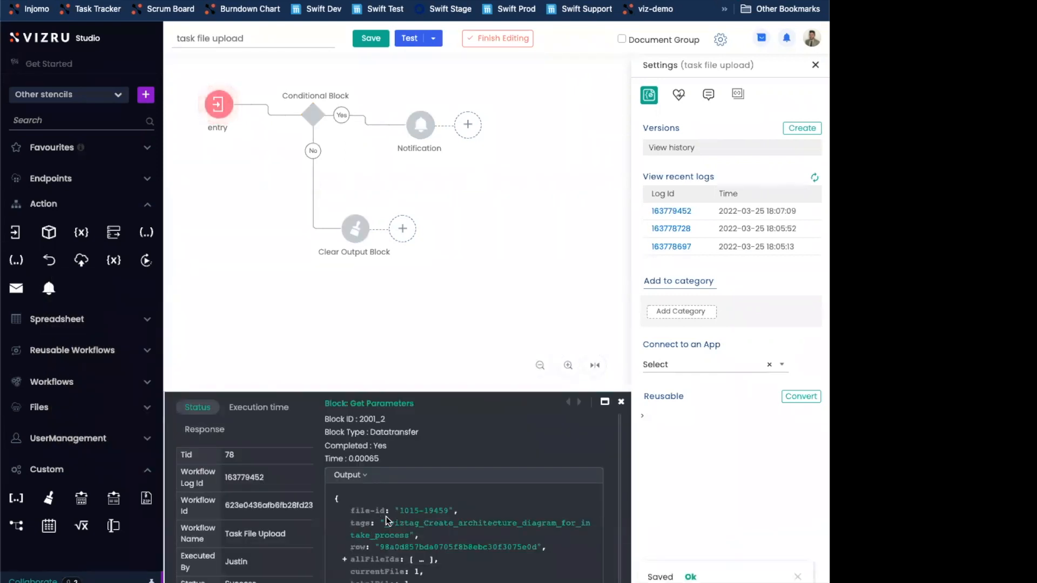
left_click_drag(398, 511, 453, 512)
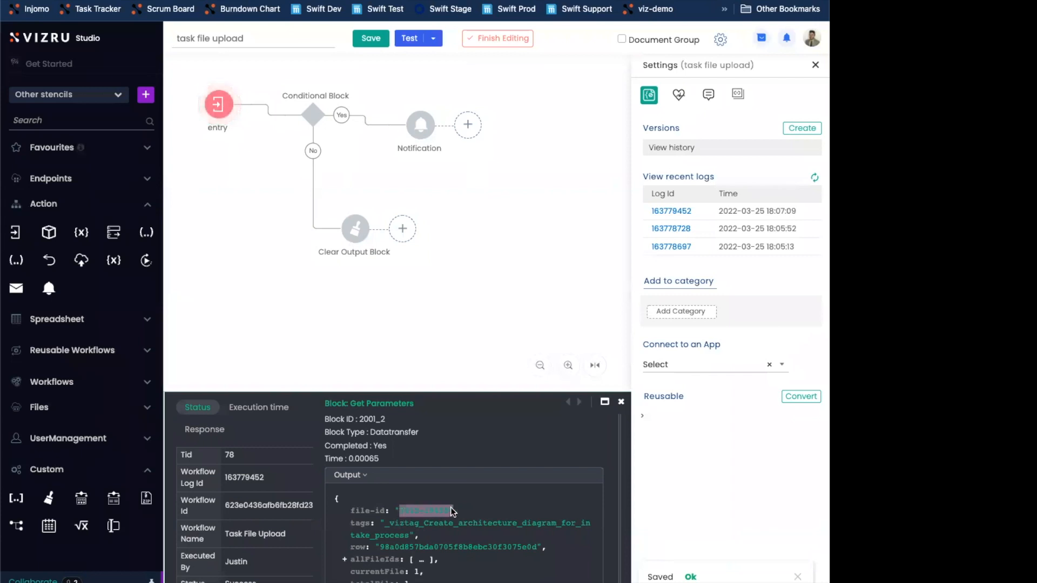
double_click(407, 514)
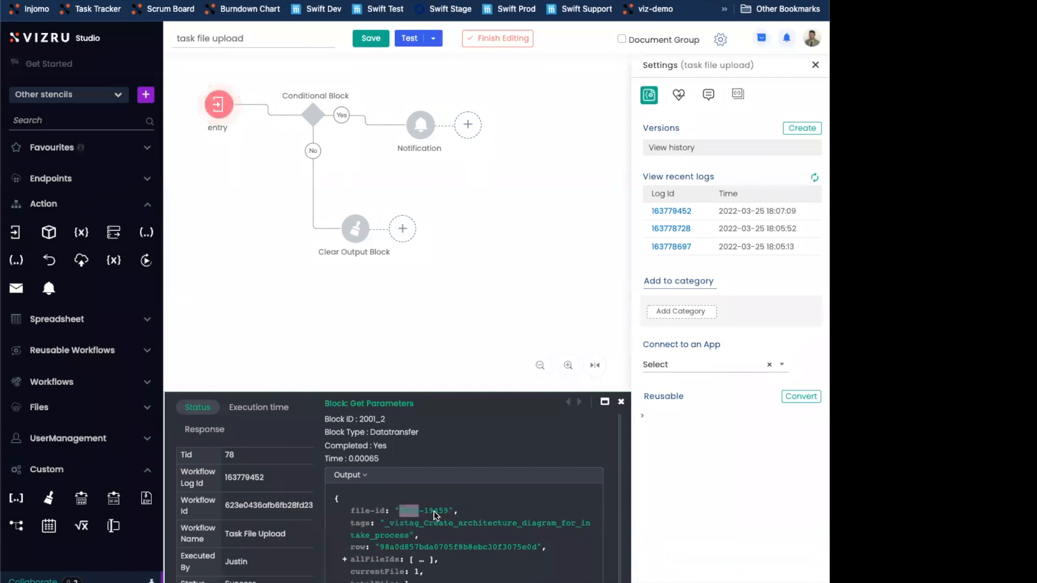
double_click(426, 513)
left_click_drag(424, 514, 433, 514)
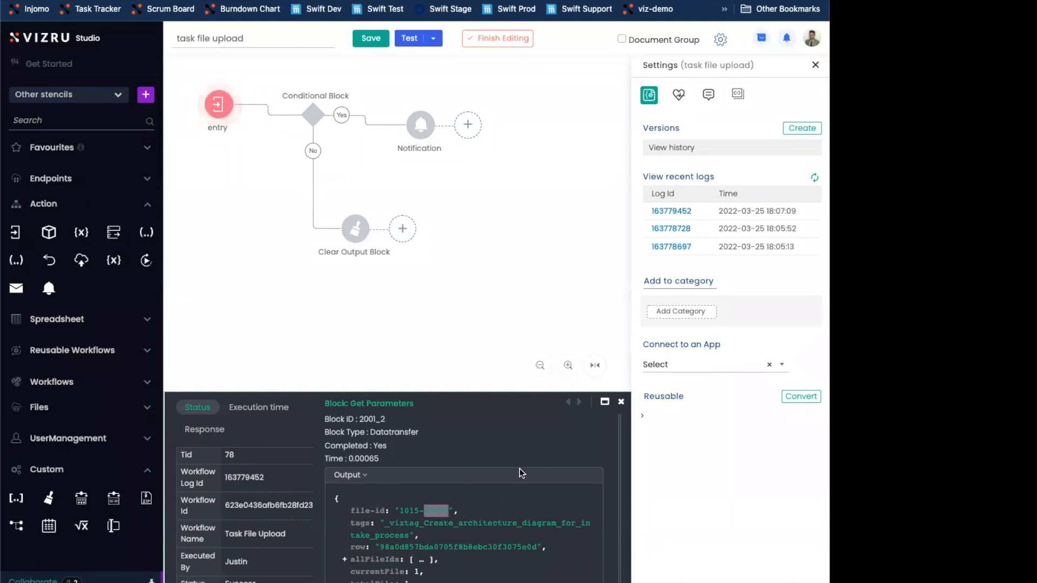
left_click(617, 403)
left_click(620, 402)
Label the Conditional Block "task management live space?" and save and close it
double_click(313, 115)
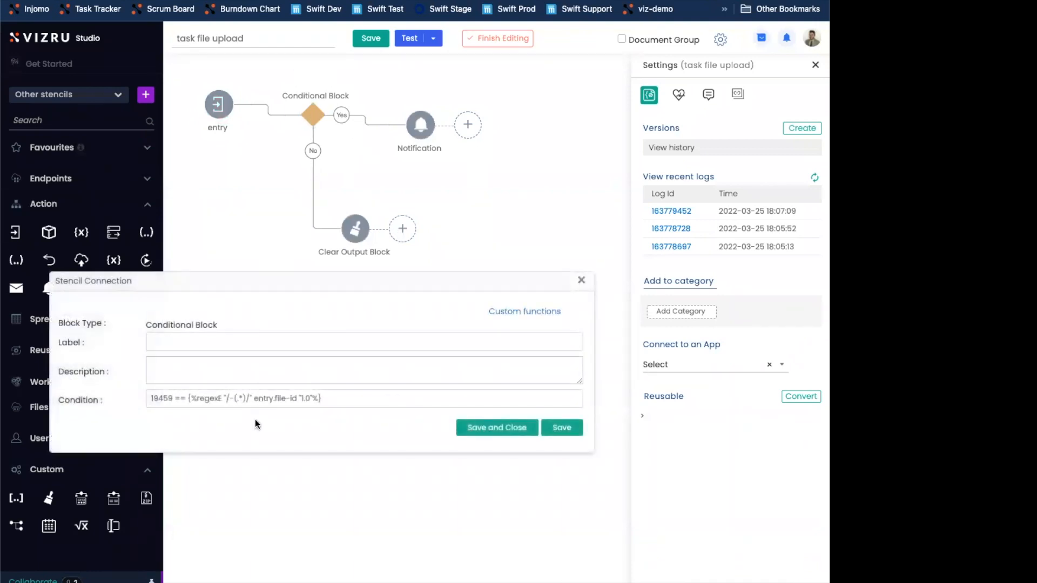
left_click(287, 400)
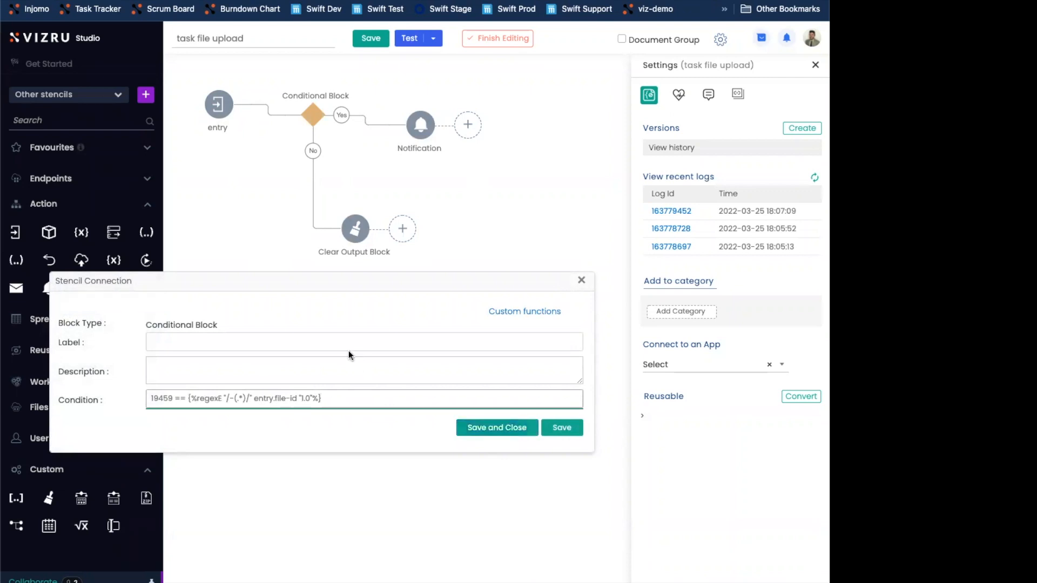
left_click(327, 341)
type("task man")
type("ge")
key("BackSpace")
key("BackSpace")
type("agem")
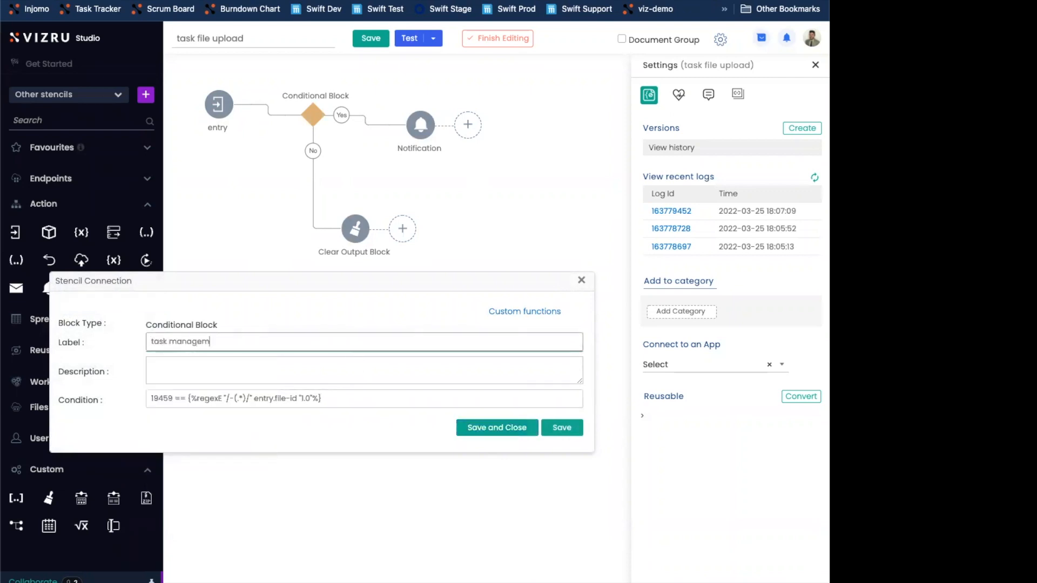
type("ent livespace?")
left_click(502, 427)
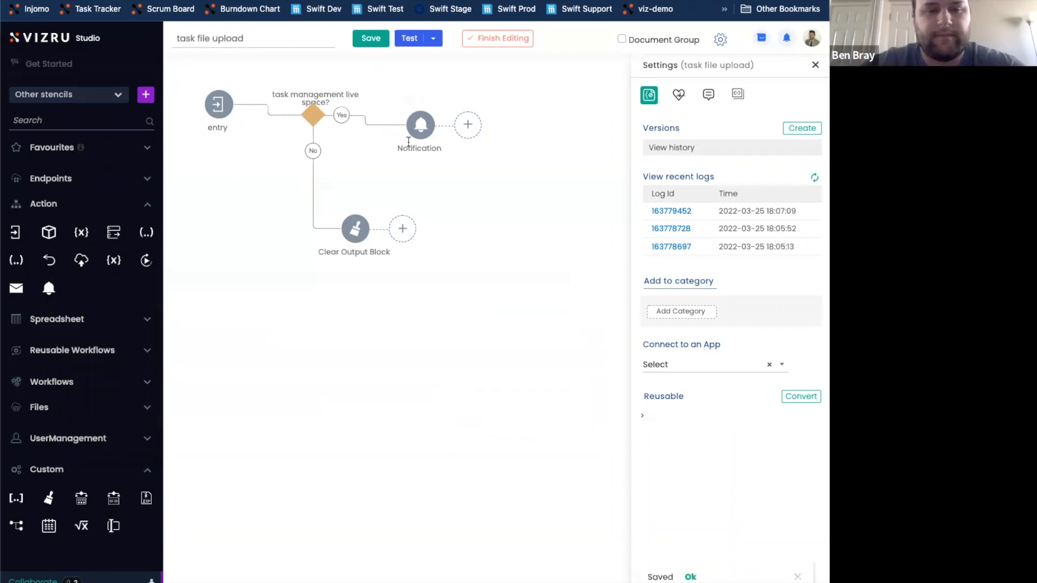
Set the Notification block to type Success with the message "File Uploaded.", save and close it, and save the stencil
left_click(420, 125)
left_click(172, 397)
left_click(176, 408)
left_click(173, 420)
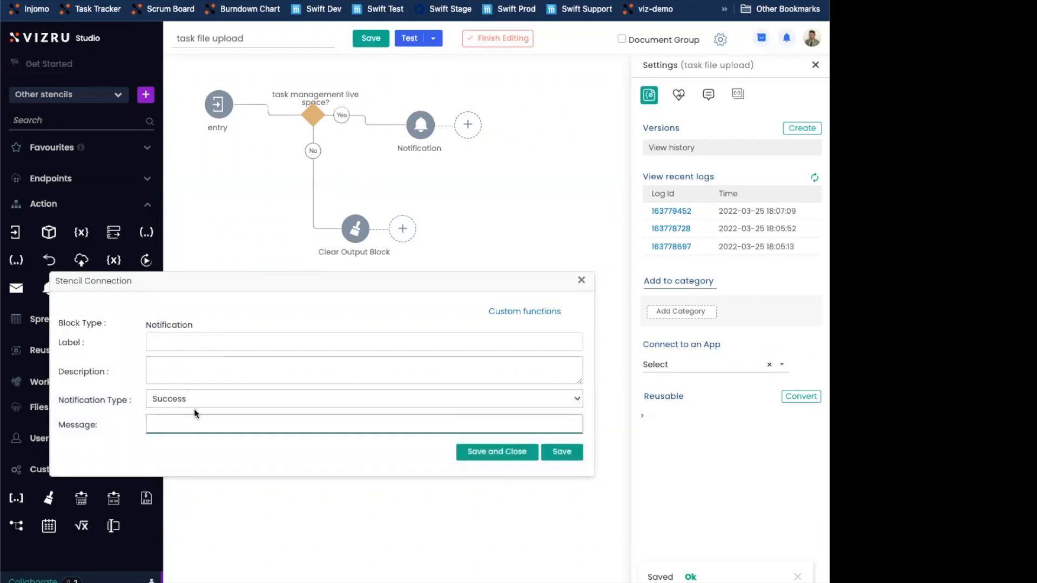
type("File UPlo")
key("BackSpace")
key("BackSpace")
key("BackSpace")
type("ploaded.")
left_click(500, 454)
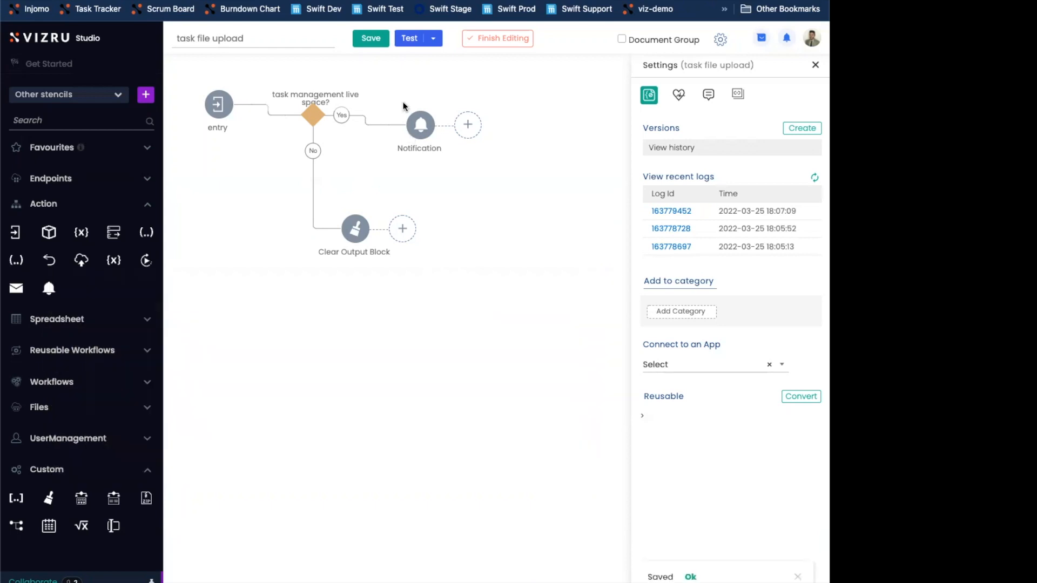
left_click(372, 43)
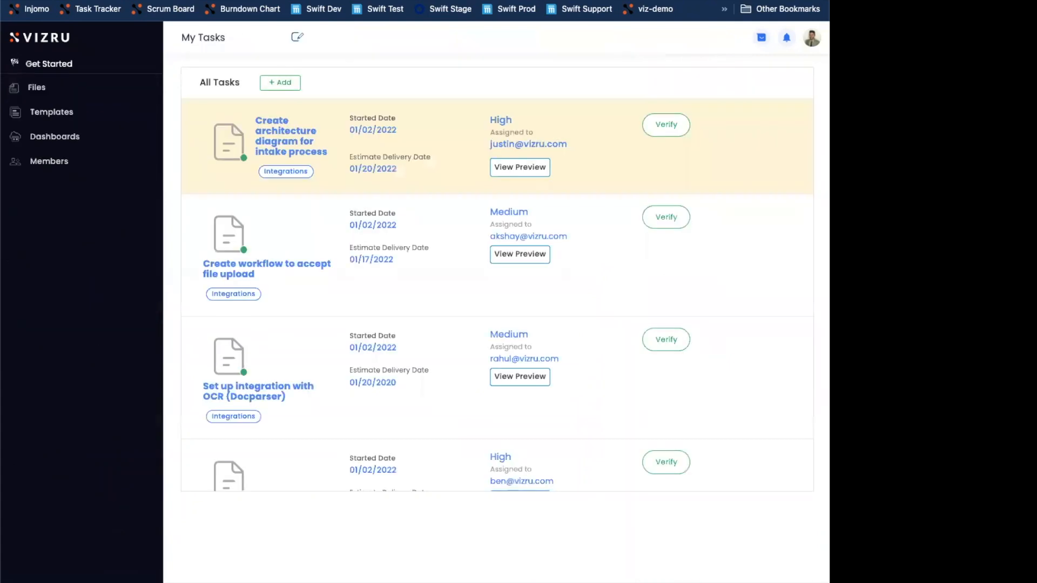
Upload a file to the File Upload field of the "Create architecture diagram for intake process" task to trigger the stencil
left_click(358, 130)
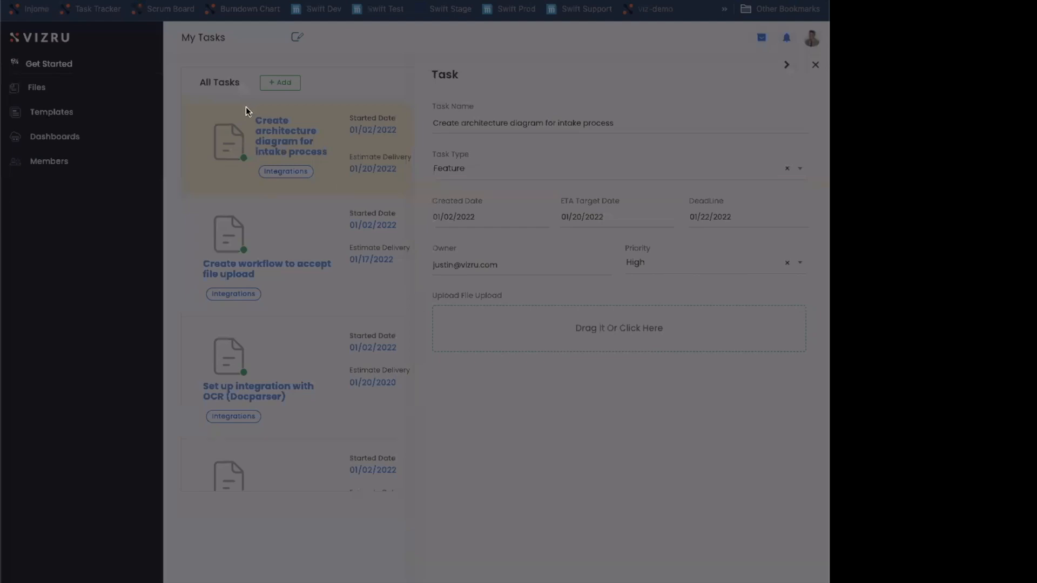
left_click(624, 384)
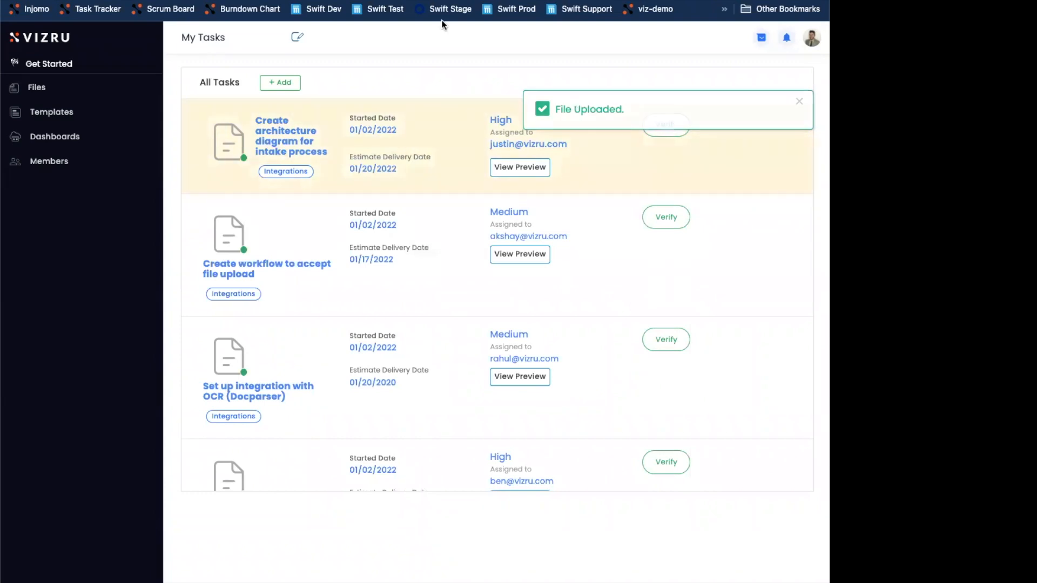
Return to the stencil, refresh the recent logs, open the newest one, and inspect the Conditional Block's execution details
left_click(378, 1)
left_click(816, 184)
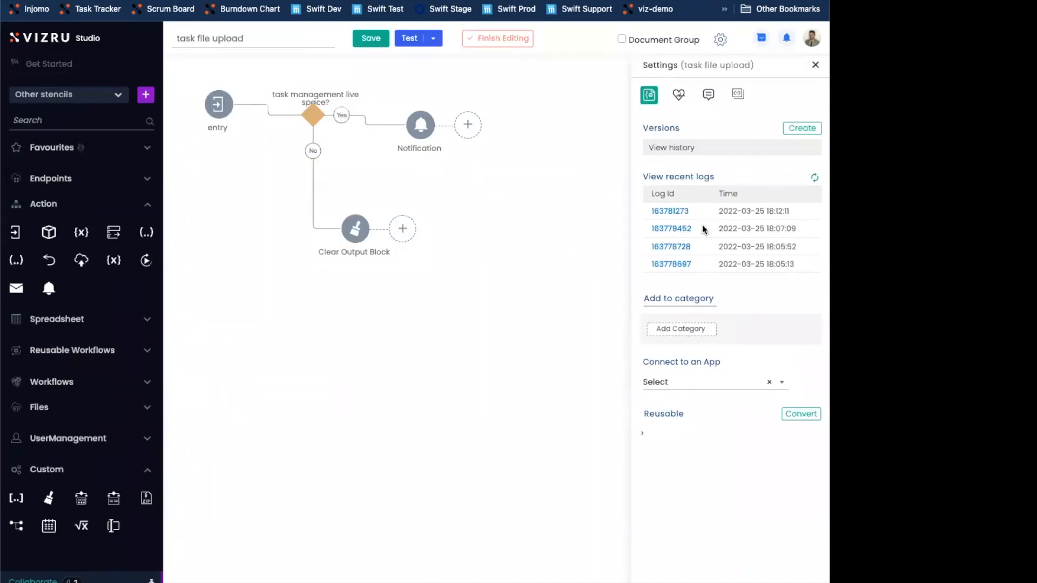
left_click(672, 212)
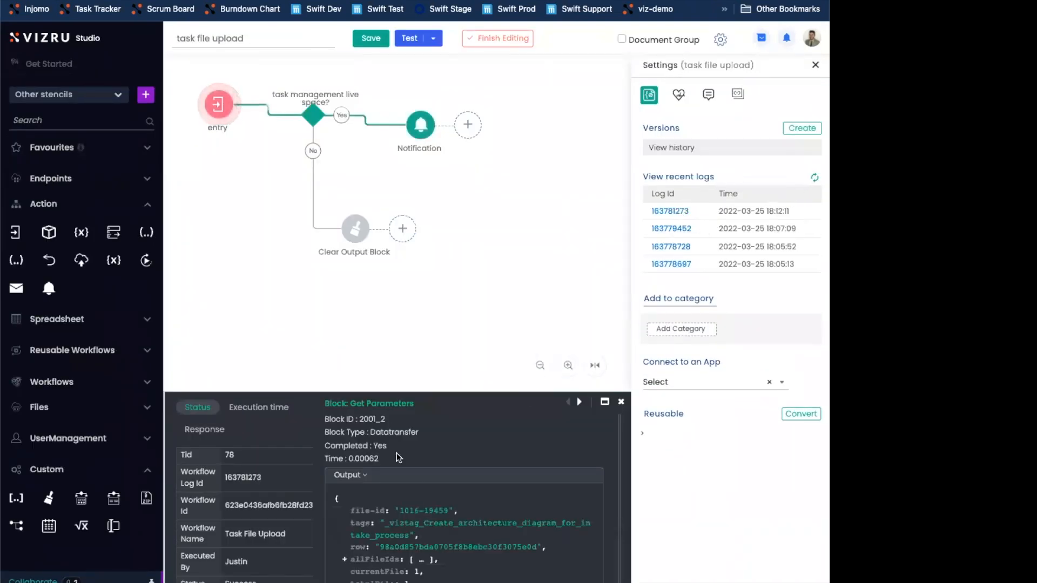
left_click(312, 116)
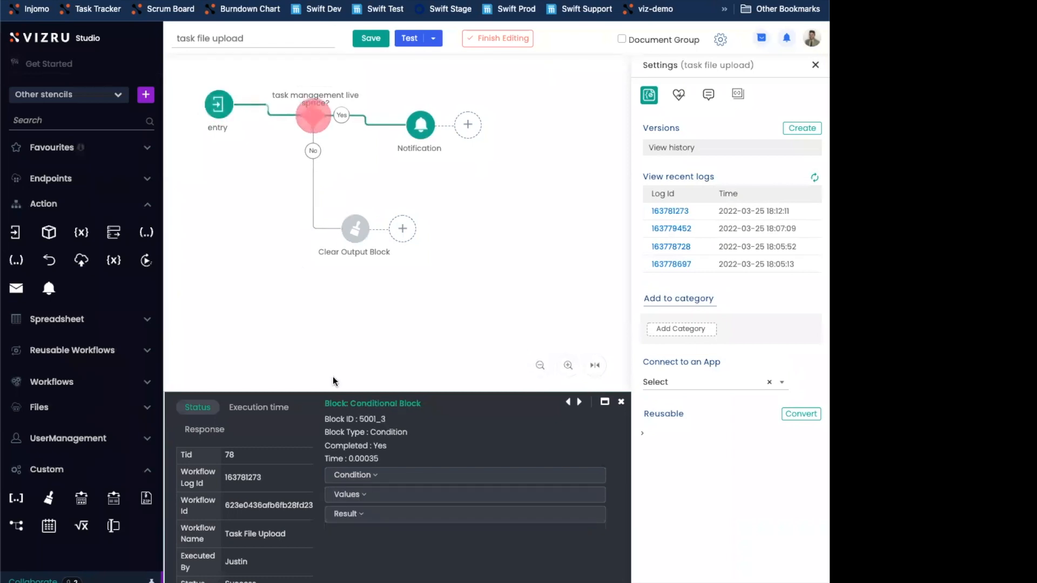
Examine the Conditional Block's evaluated condition, values and result in the execution log
left_click(369, 480)
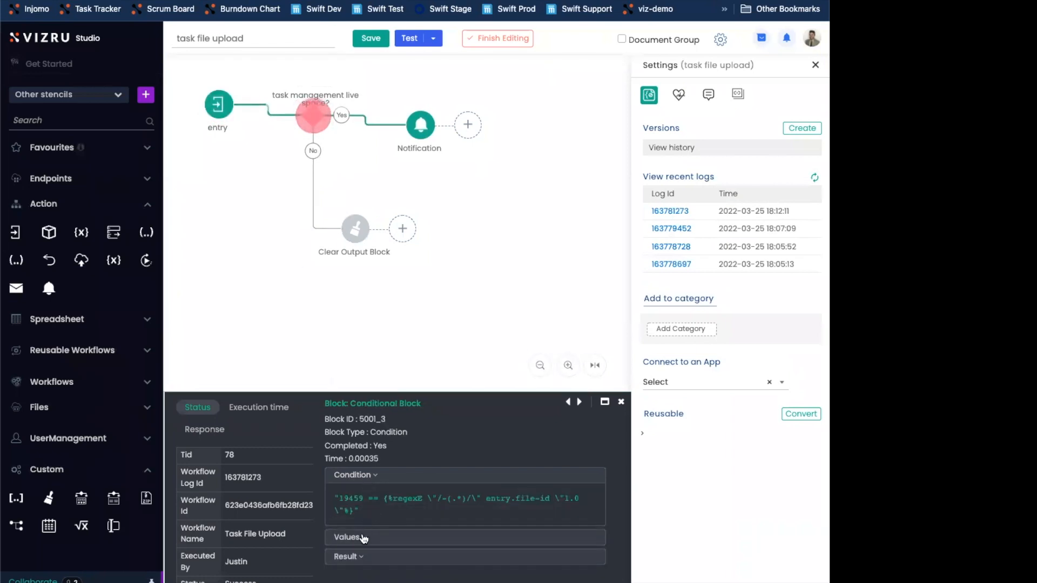
left_click(363, 537)
scroll(397, 510, "down", 1)
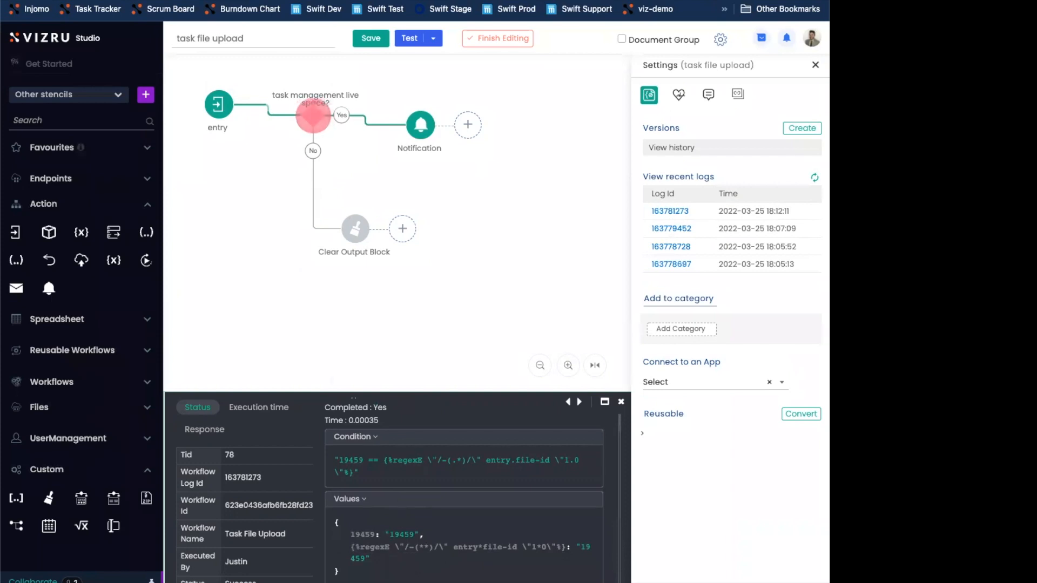
scroll(432, 523, "down", 1)
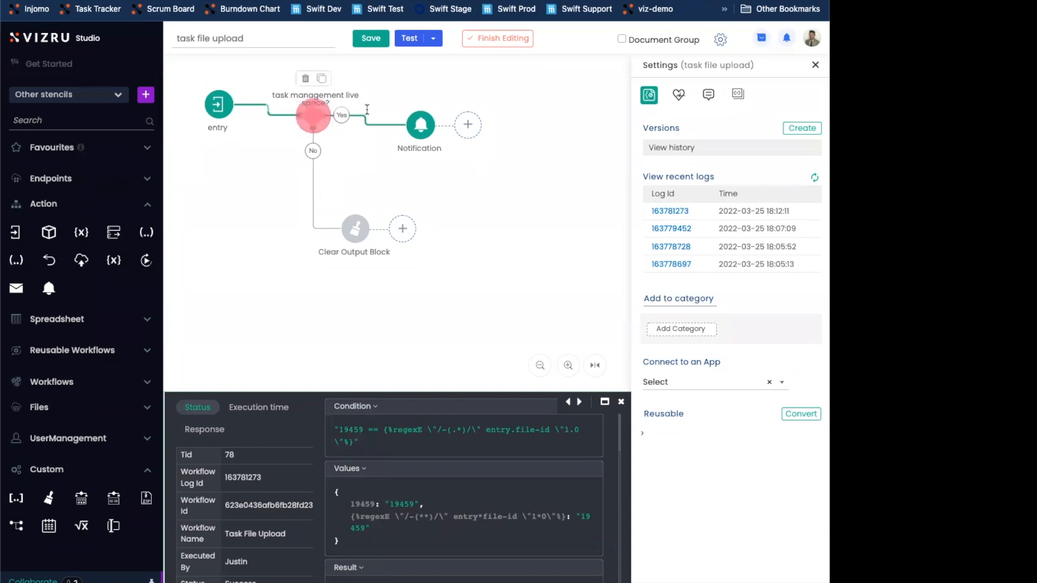
left_click_drag(425, 133, 424, 133)
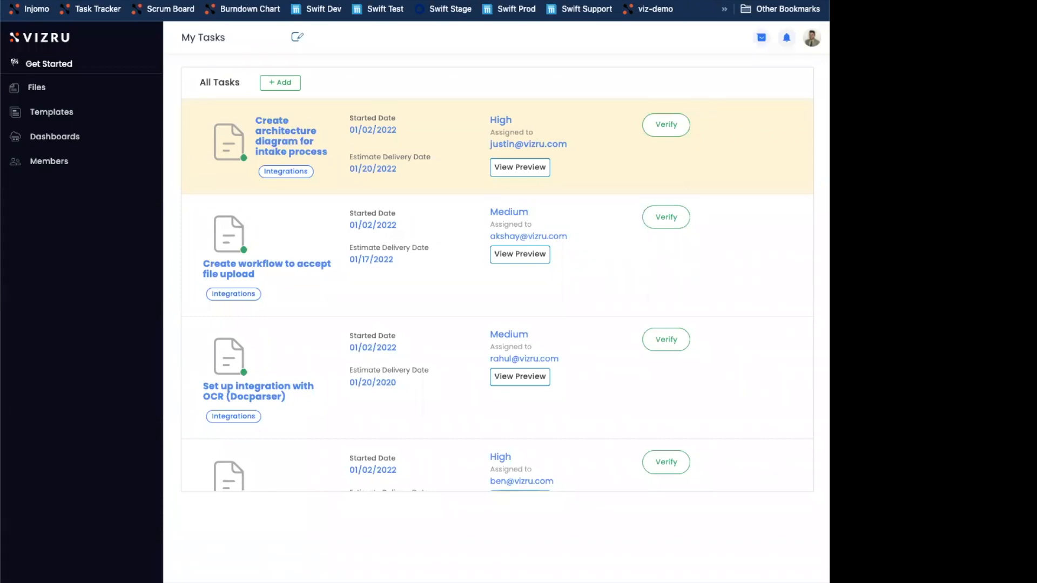
Open the My Tasks dashboard for editing and create a new chart from the Task List object, titled "Priority"
left_click(297, 37)
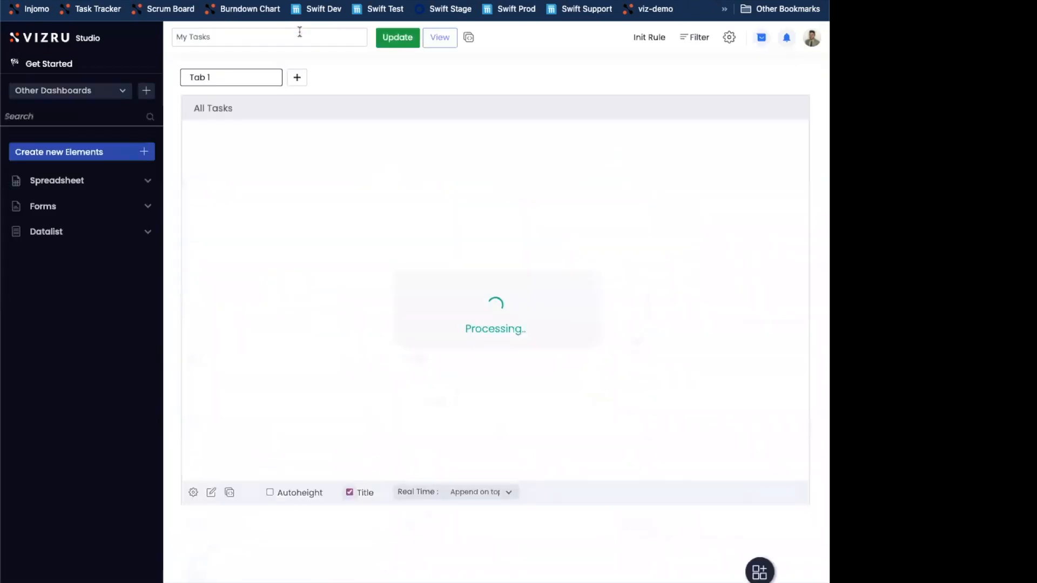
left_click(76, 152)
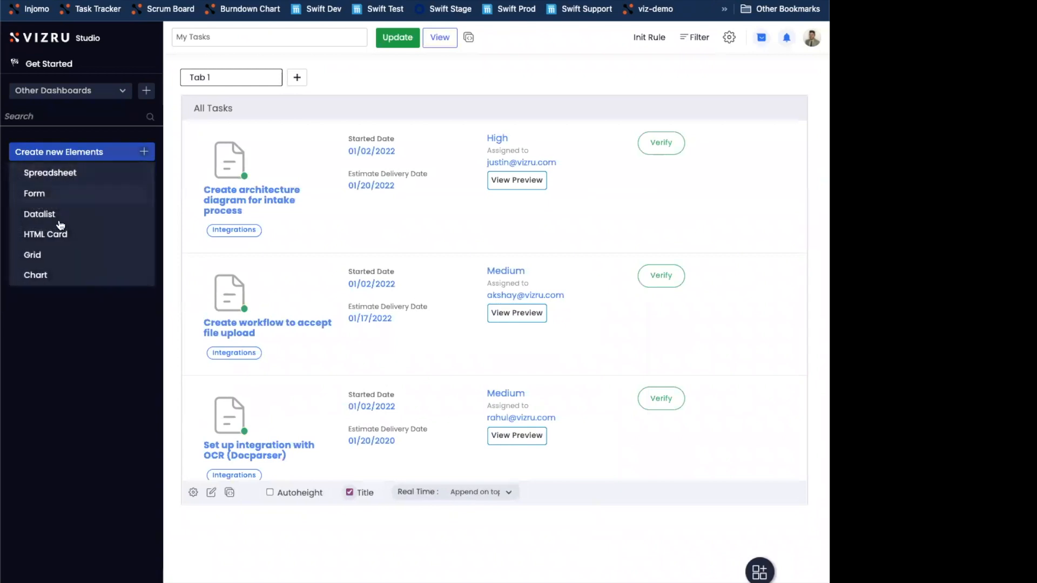
left_click(52, 271)
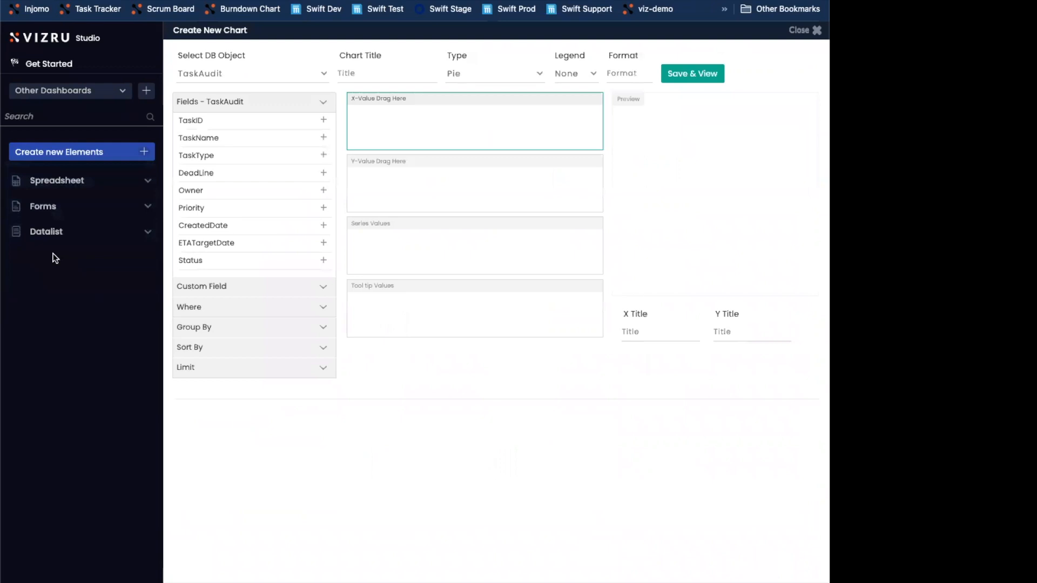
left_click(212, 73)
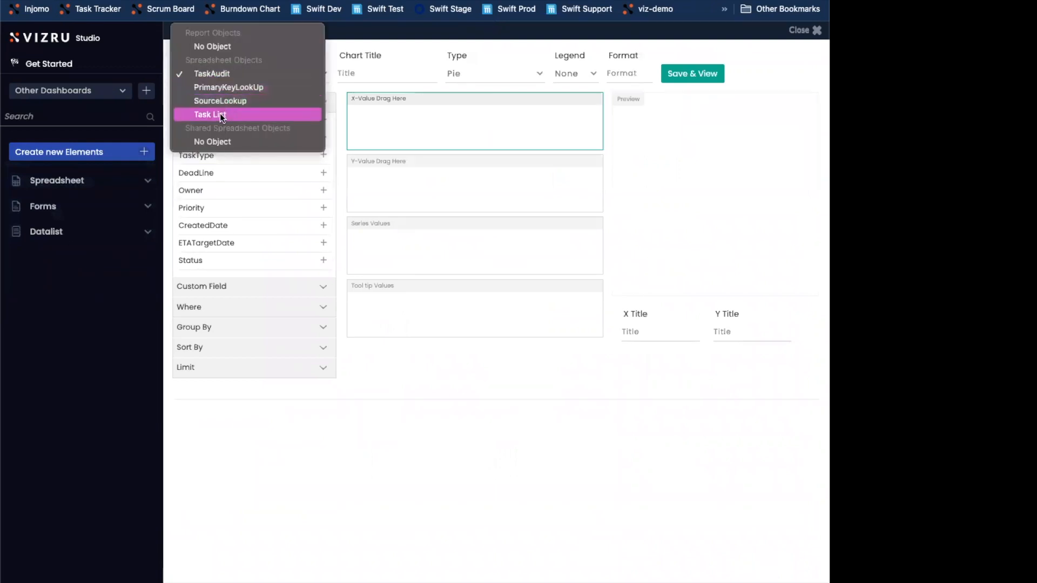
left_click(217, 114)
left_click(372, 71)
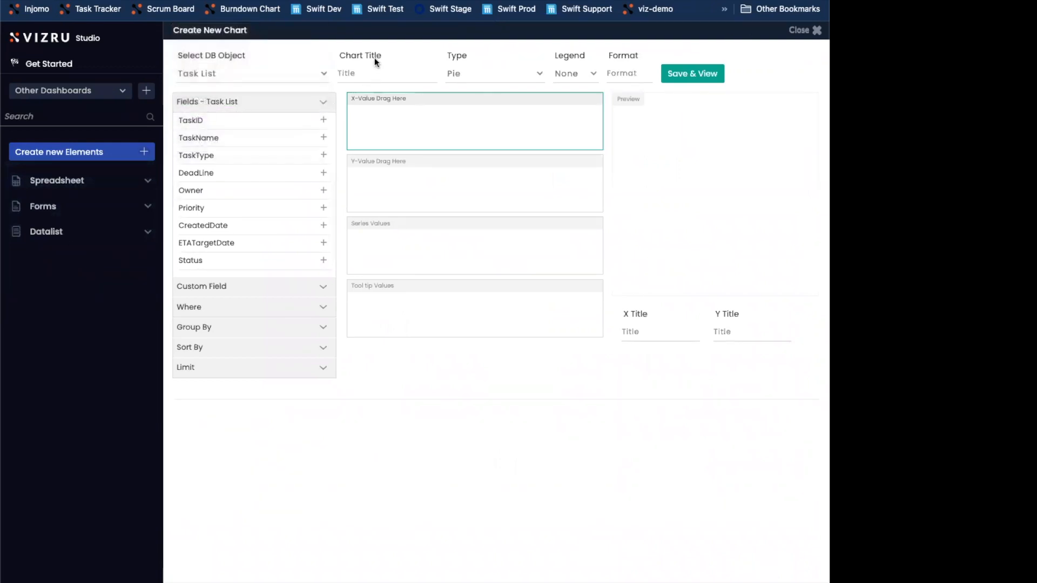
type("Prio")
type("tiry")
type("ty")
Add the Priority field as the chart's X value, removing the mistakenly added Status field
scroll(264, 221, "down", 1)
scroll(264, 220, "down", 1)
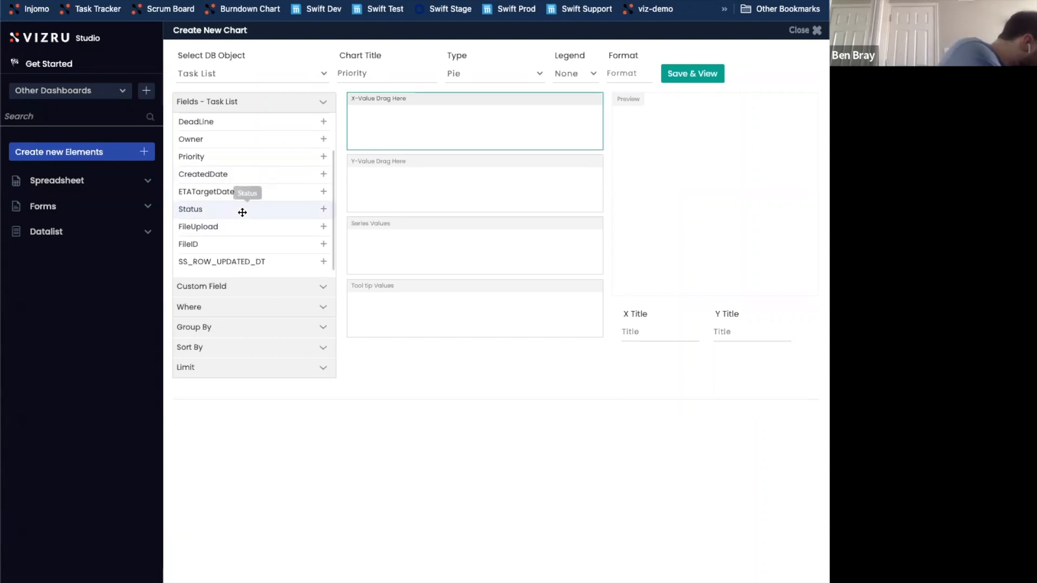
left_click(323, 210)
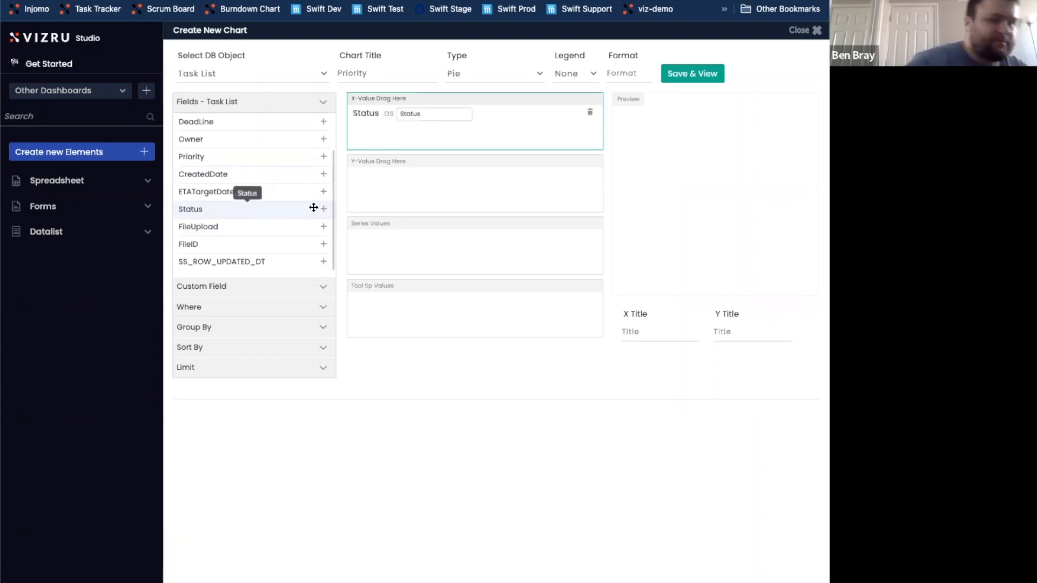
left_click(591, 113)
left_click(324, 157)
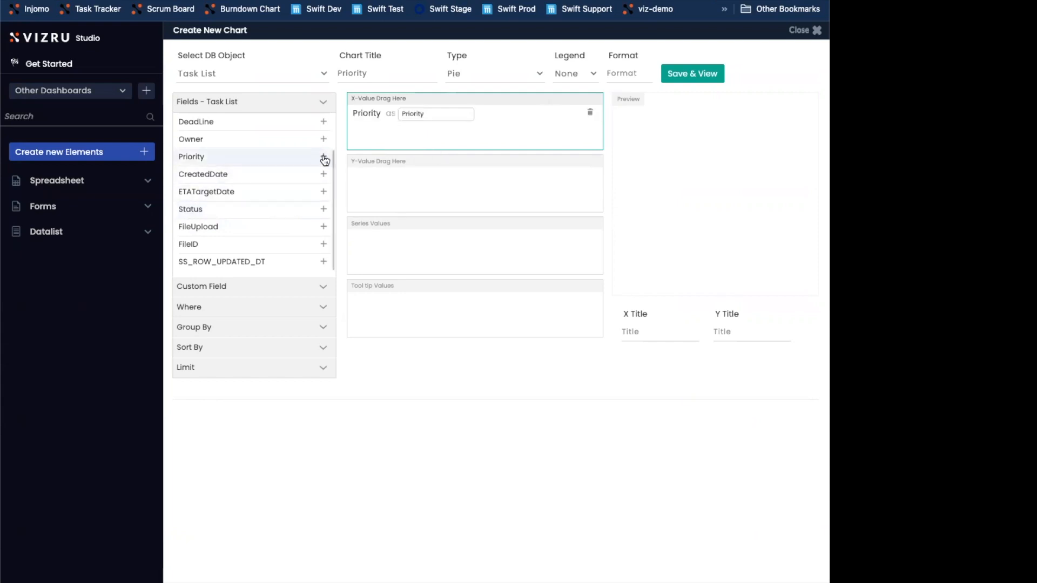
Add the custom field count(Priority) with the alias "count" as the chart's Y value, and save and preview the chart
left_click(412, 180)
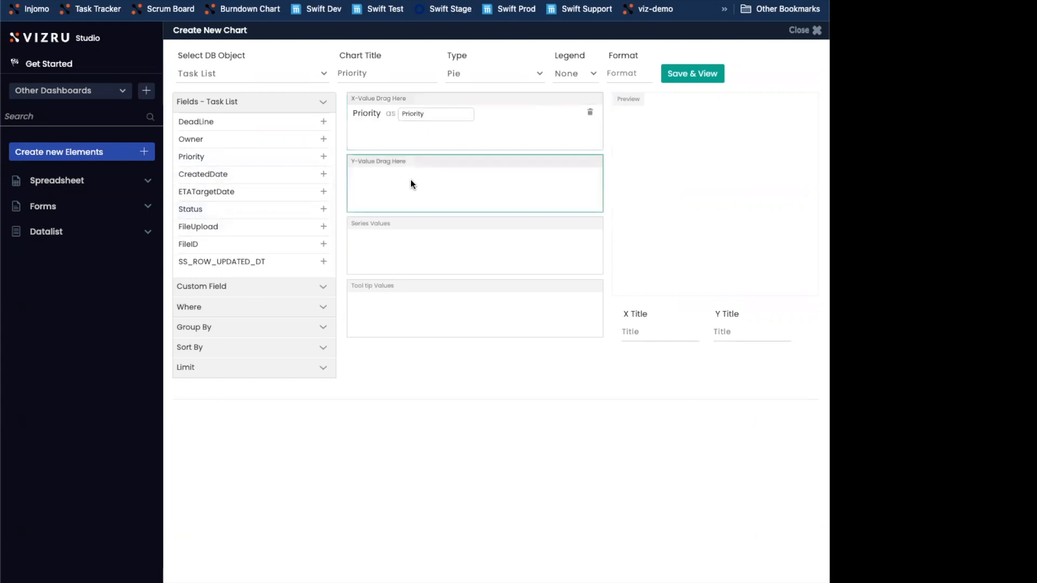
left_click(305, 286)
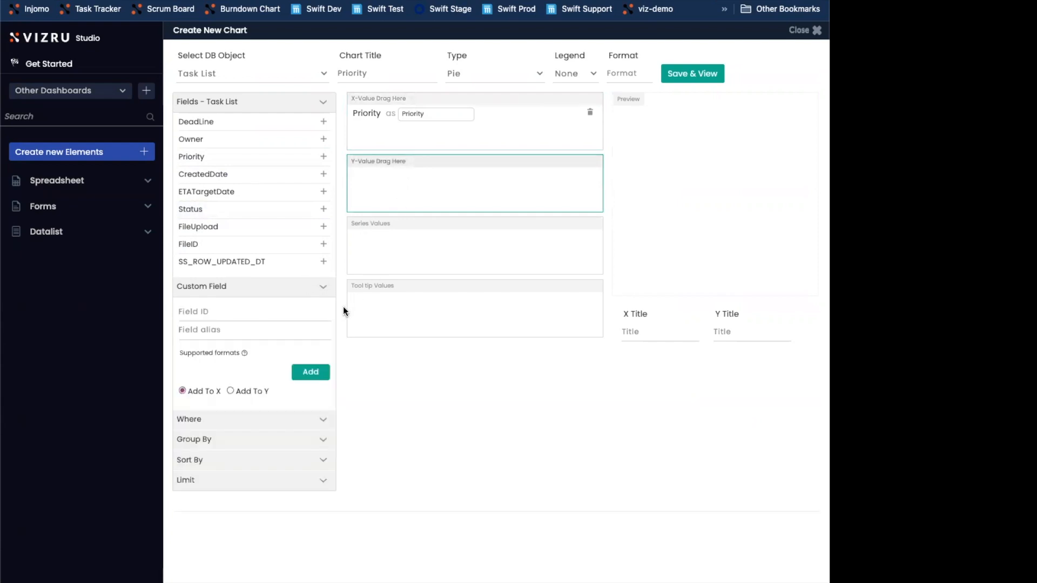
left_click(238, 313)
type("cou")
key("Tab")
type("nt(")
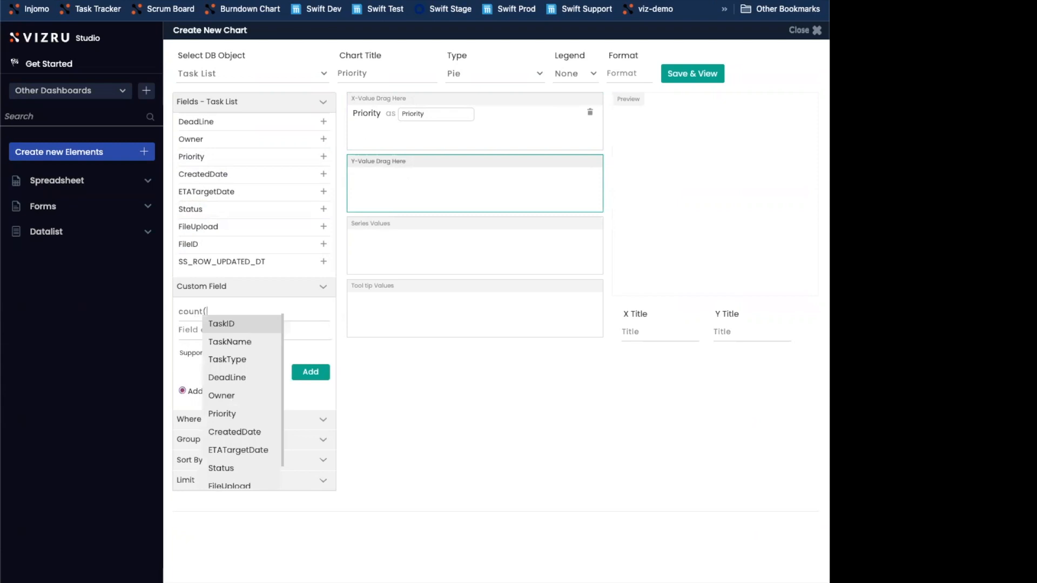
type("P")
key("Down")
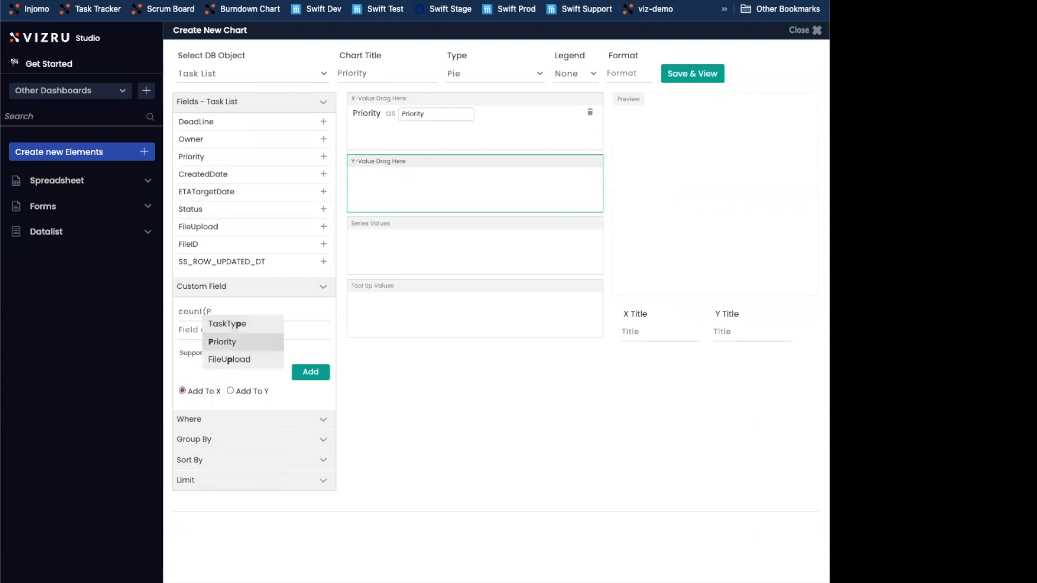
key("Return")
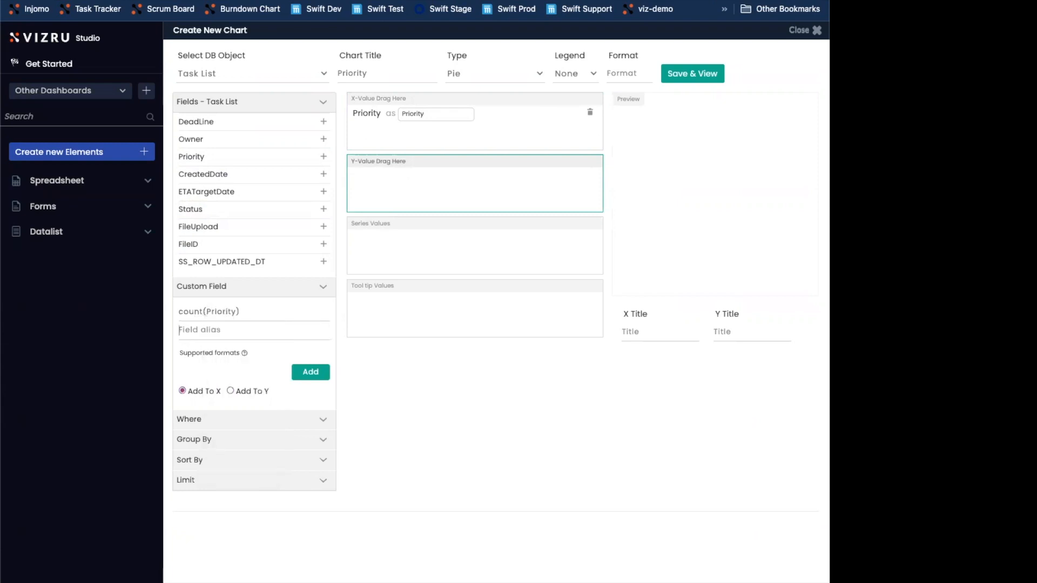
type("count")
left_click(230, 390)
left_click(317, 379)
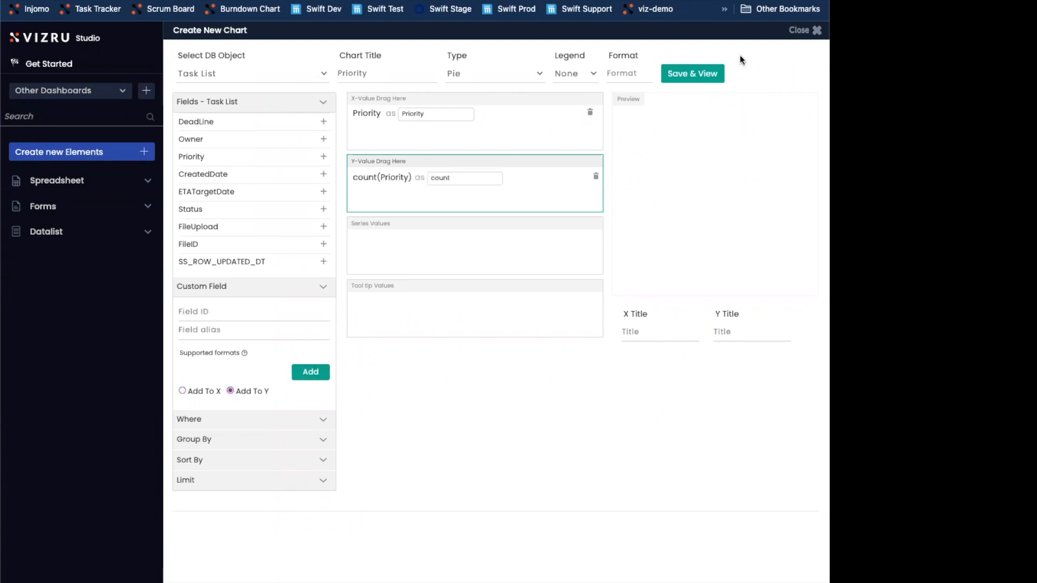
left_click(692, 74)
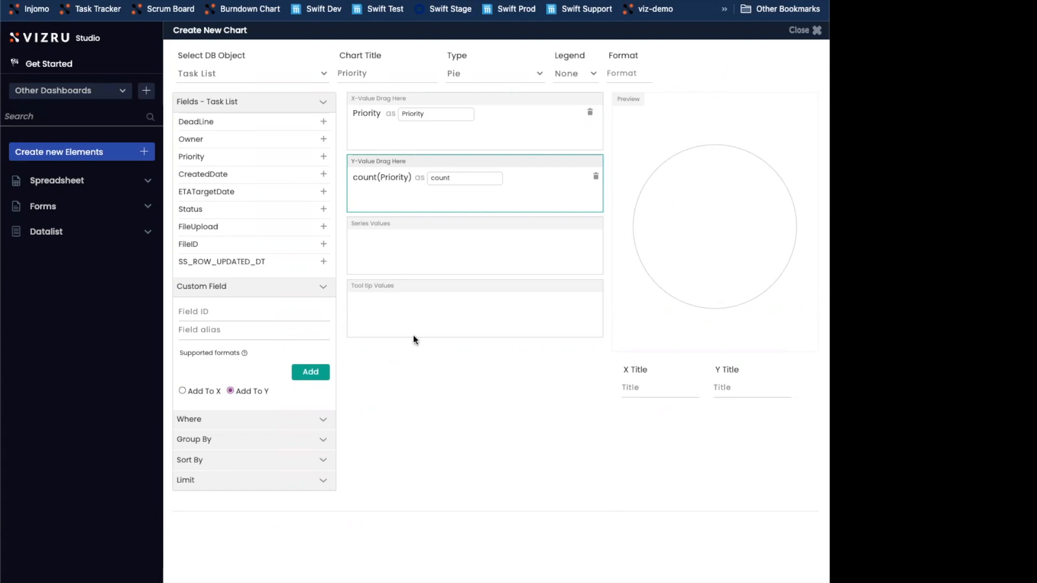
Group the chart's data by Priority, check the pie slices in the preview, and close the chart editor
left_click(195, 442)
left_click(213, 469)
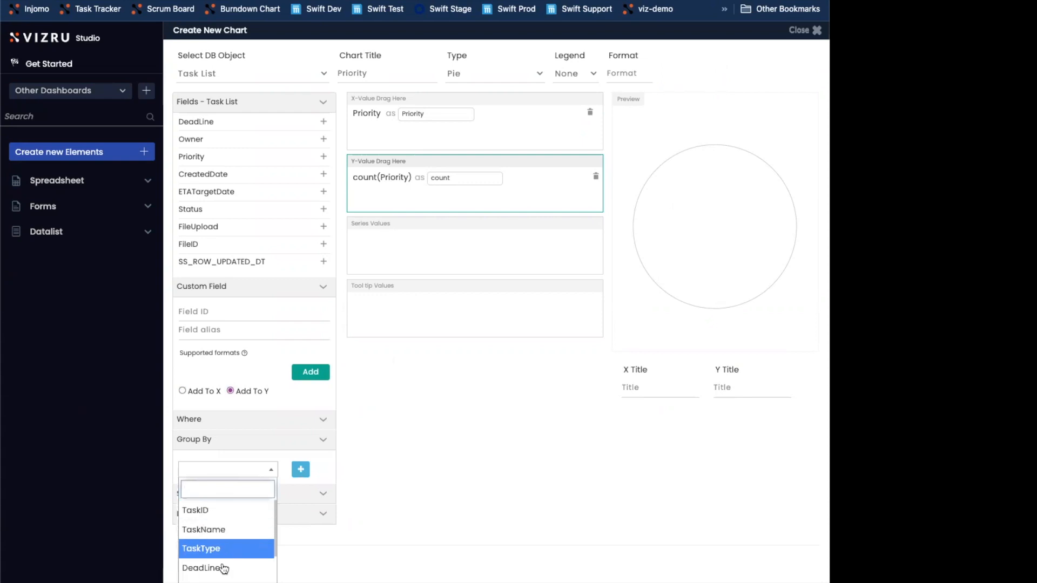
left_click(220, 581)
left_click(300, 470)
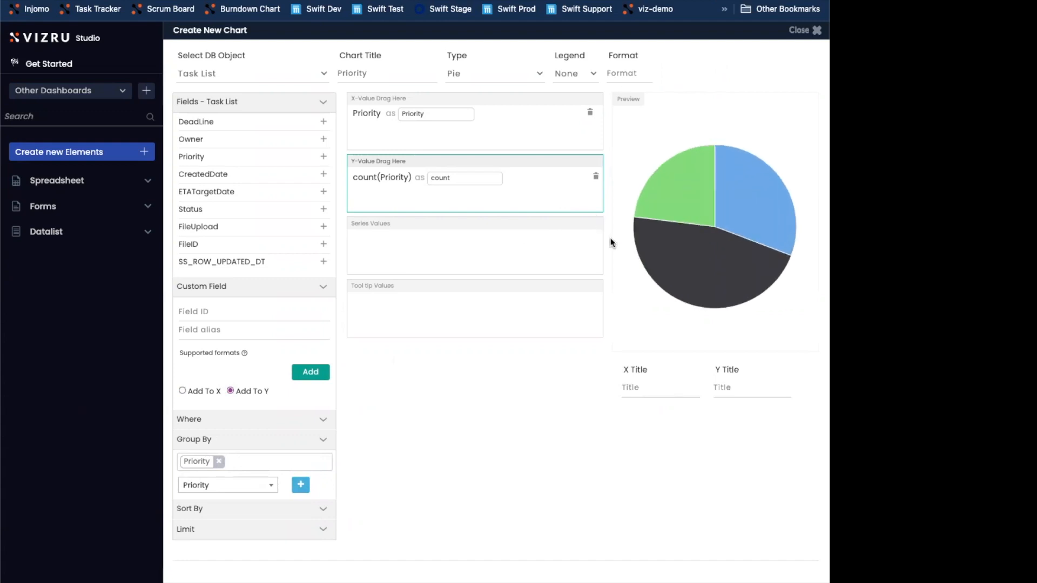
mouse_move(693, 259)
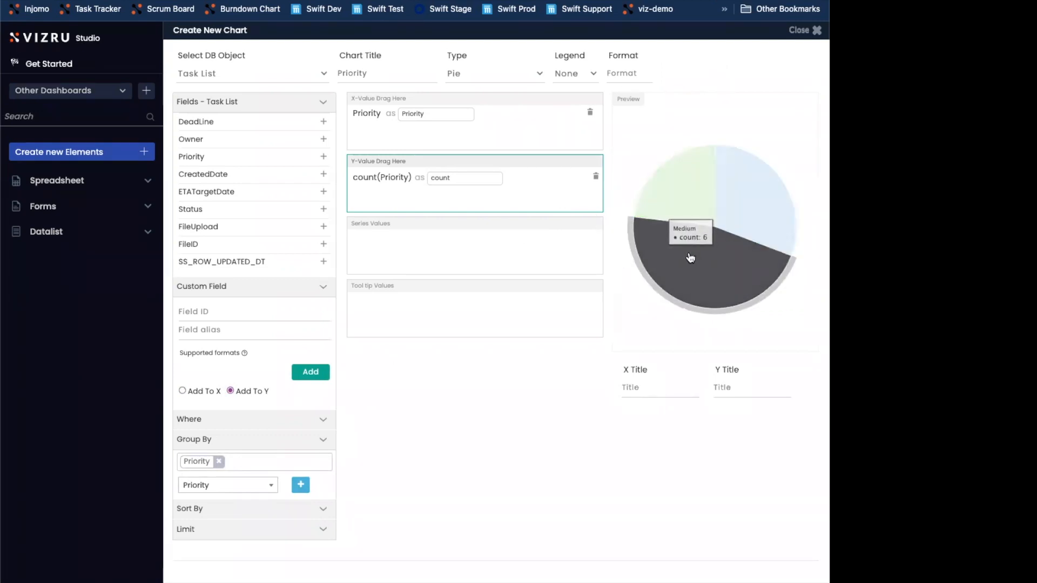
mouse_move(674, 203)
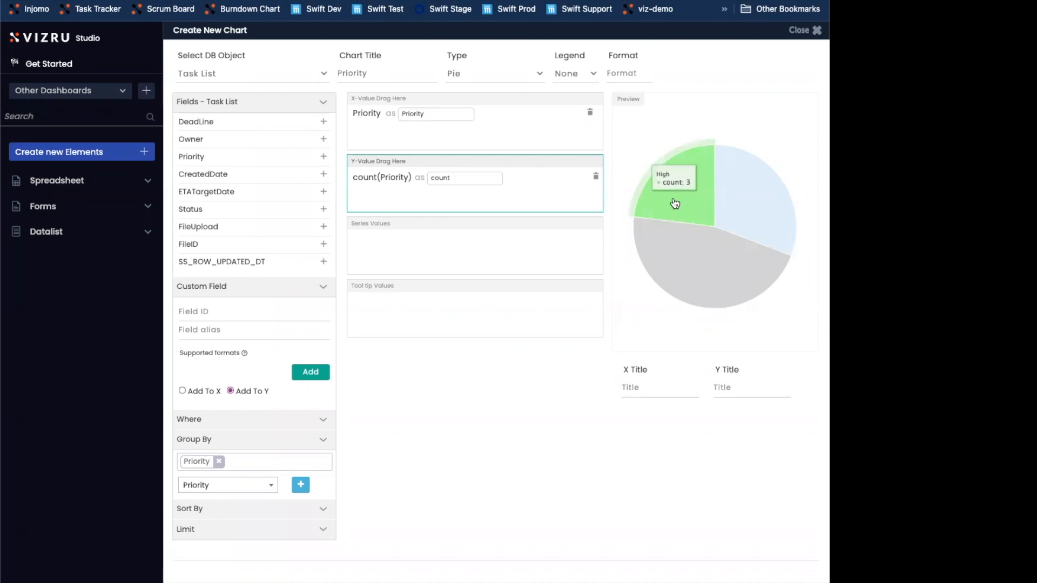
mouse_move(735, 200)
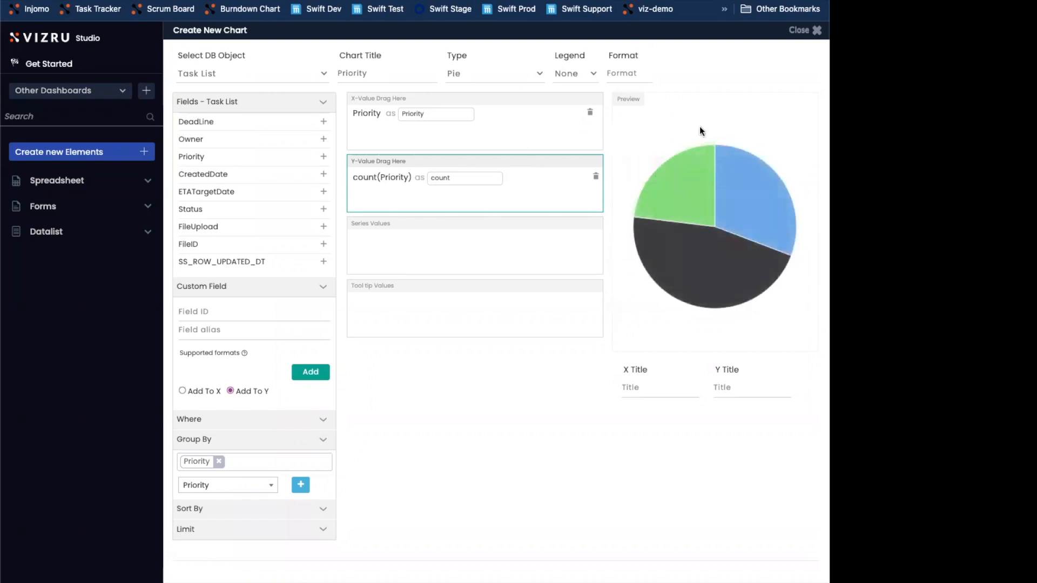
left_click(814, 31)
Place the Priority chart in a new, narrowed dashboard element above All Tasks, then update and view the dashboard
left_click(760, 572)
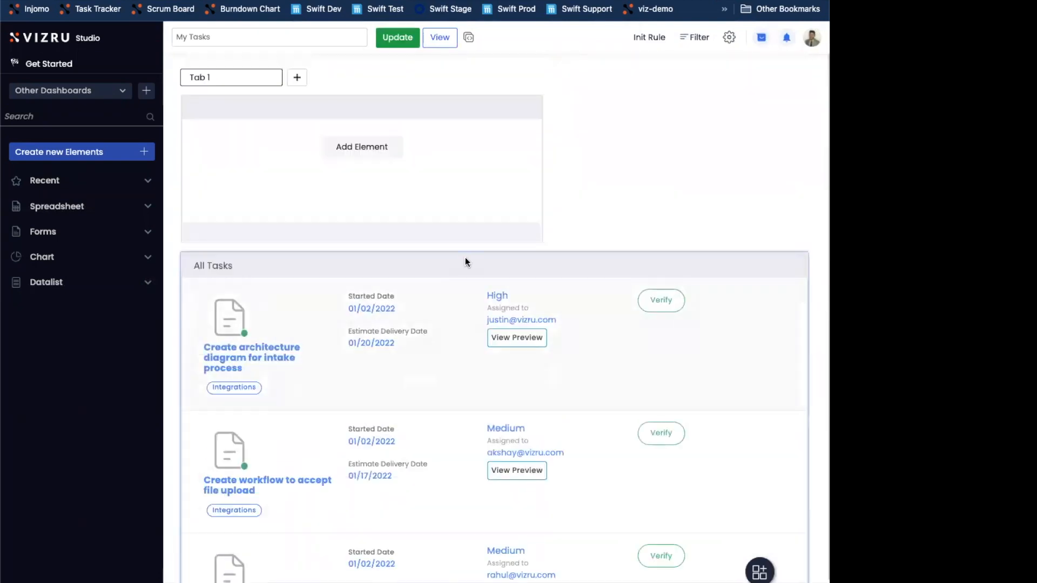
left_click_drag(536, 237, 486, 238)
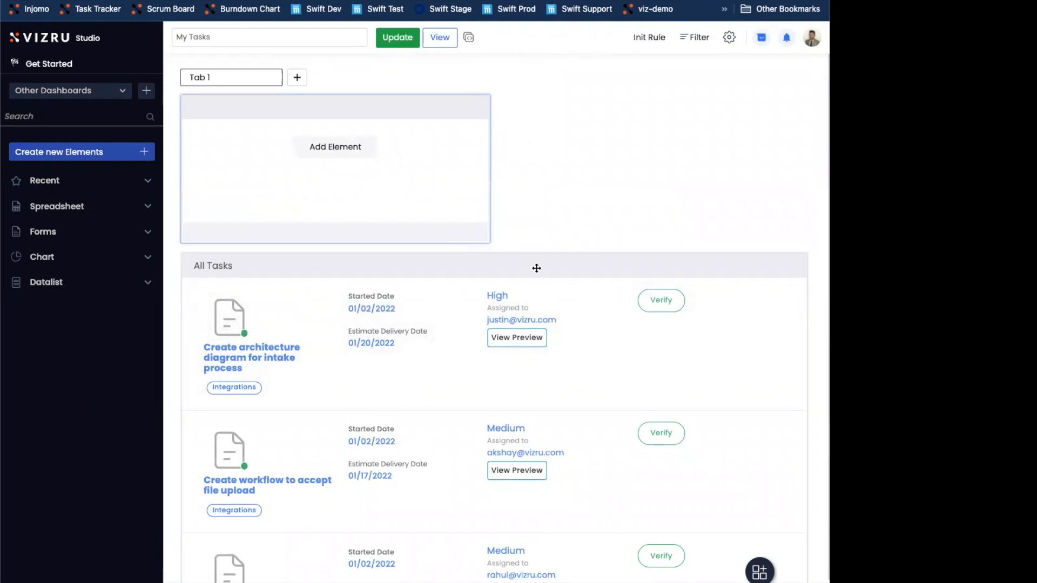
left_click(335, 147)
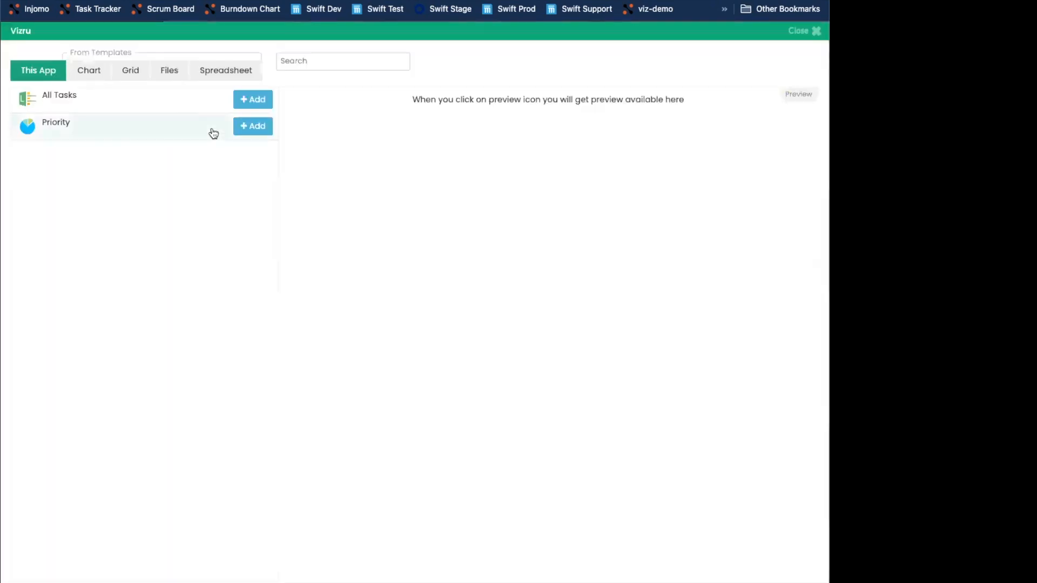
left_click(246, 128)
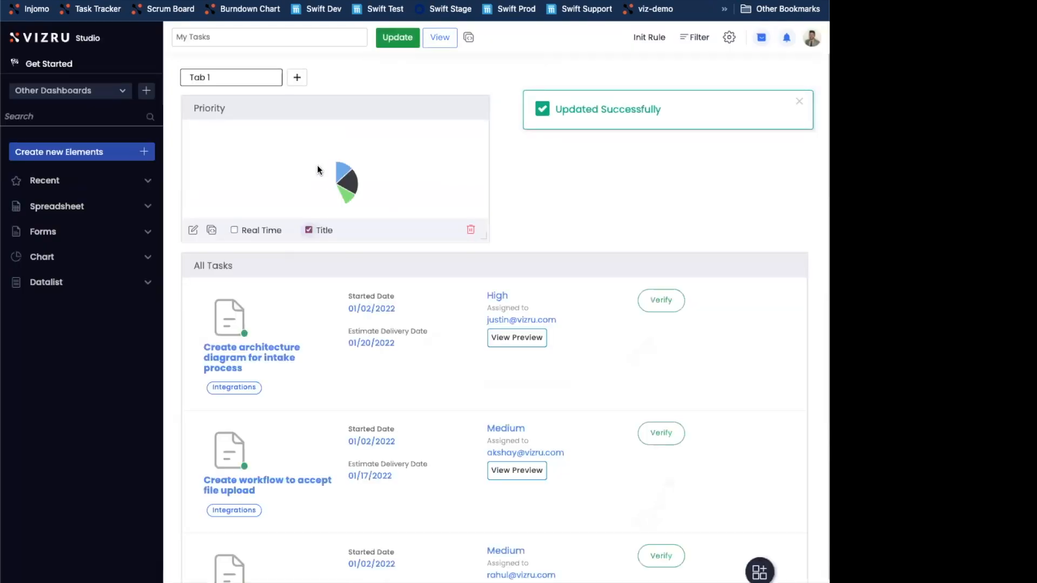
left_click(397, 38)
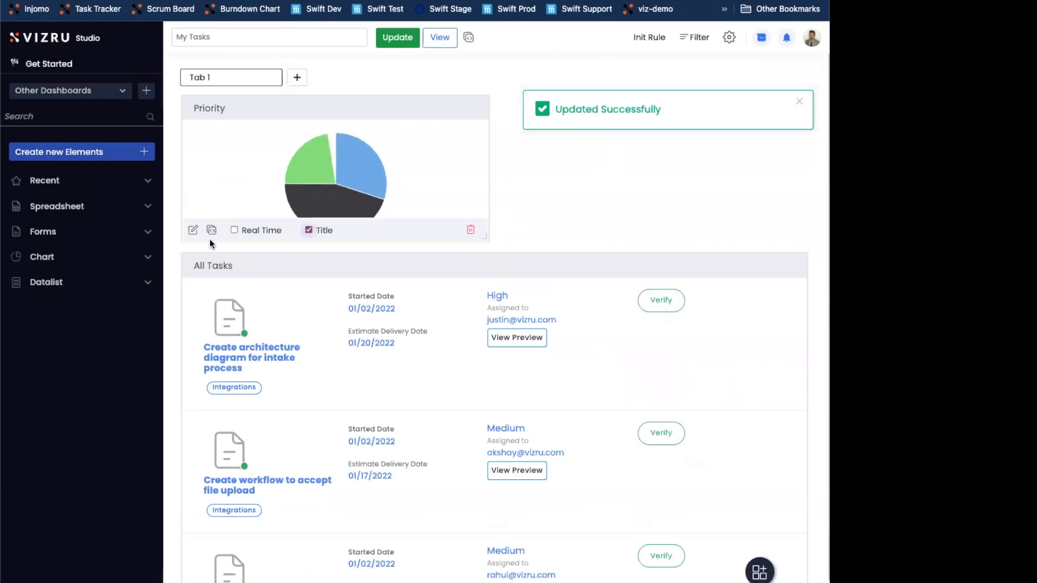
left_click(439, 38)
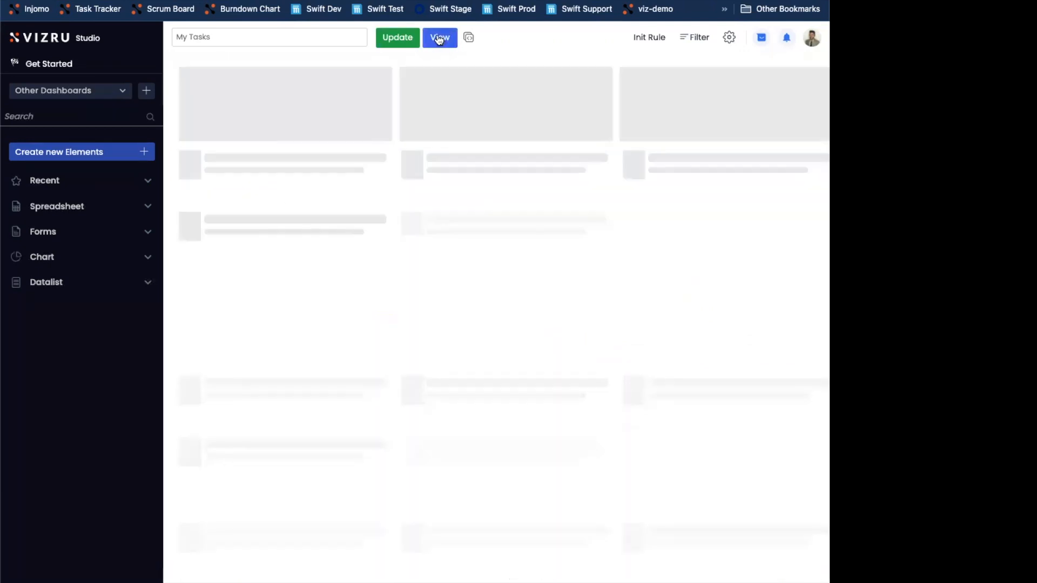
mouse_move(326, 141)
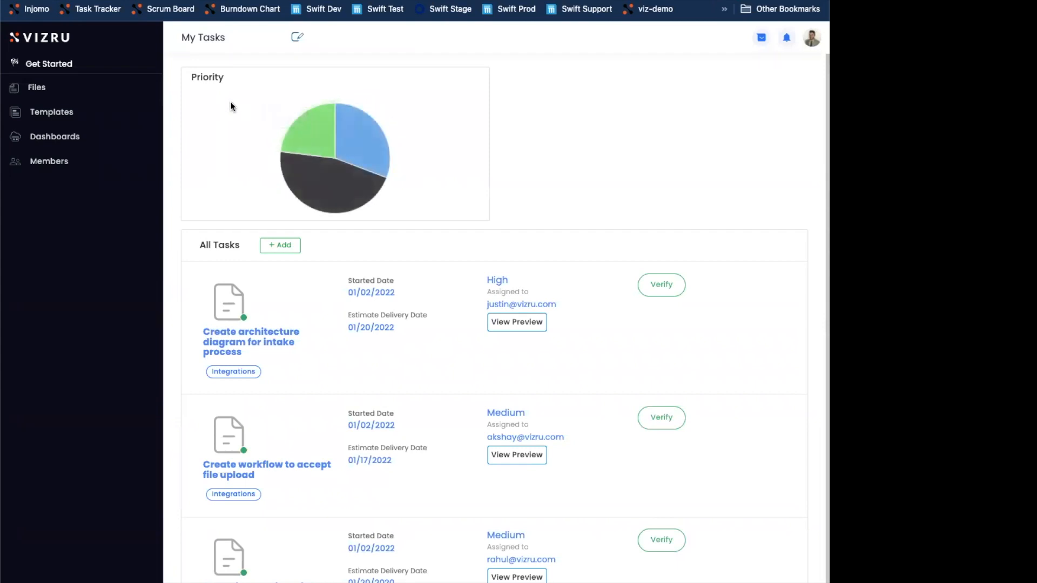
Reopen the Priority chart from the My Tasks dashboard for editing and set its legend to Basic
left_click(297, 38)
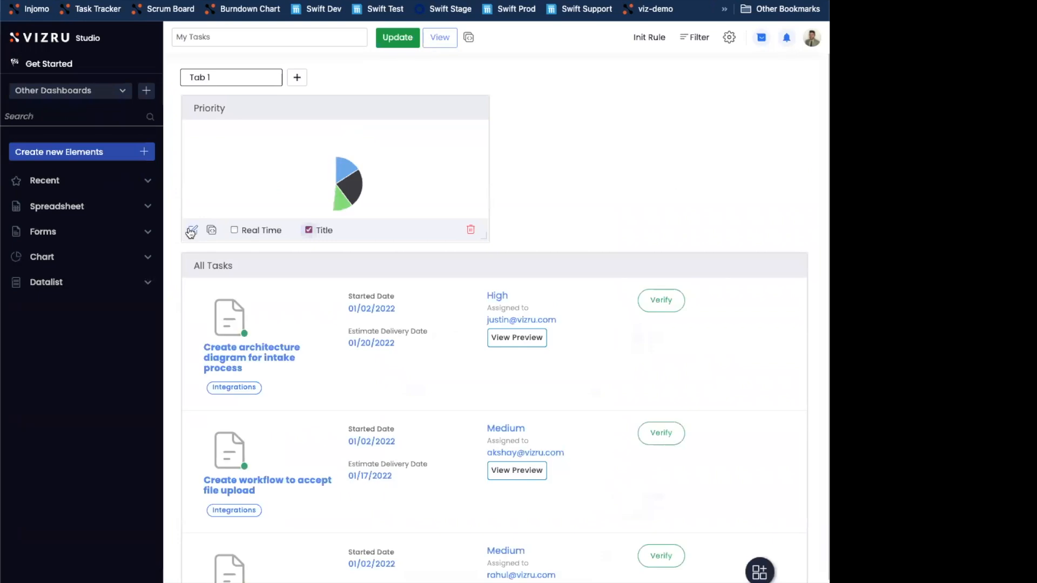
left_click(194, 230)
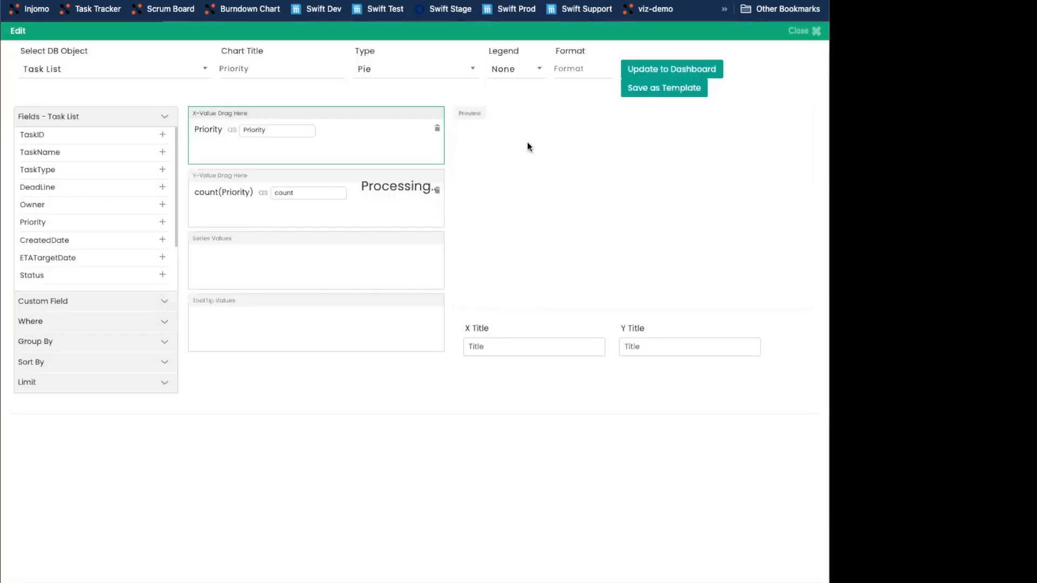
left_click(517, 69)
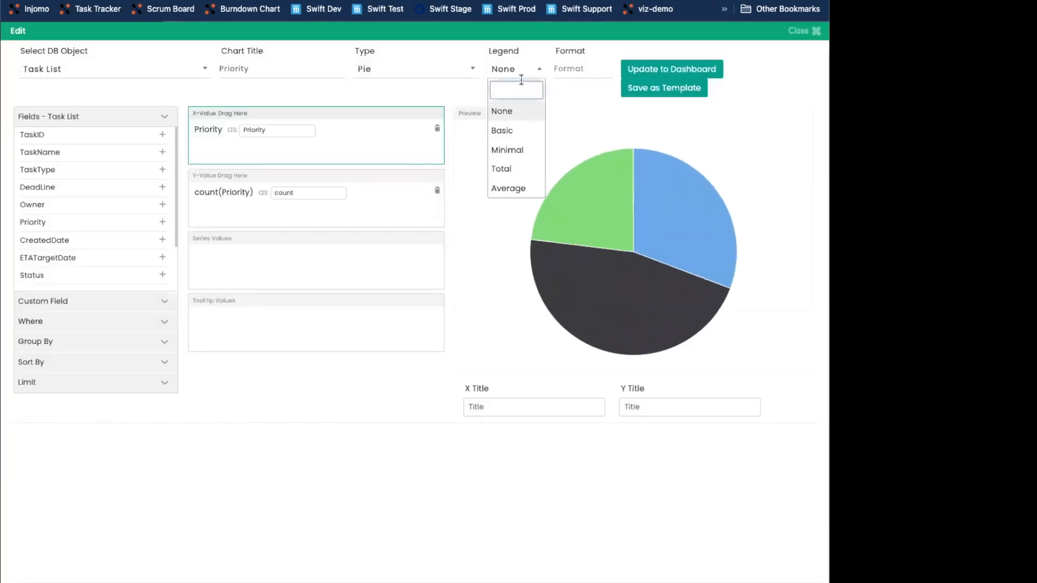
left_click(513, 132)
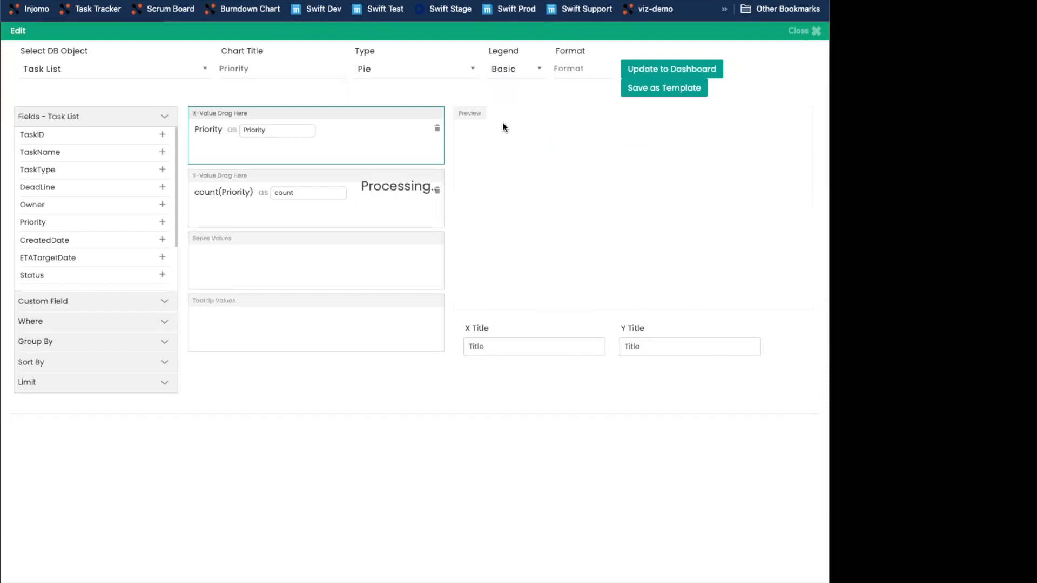
Set the Priority chart's legend to Total, update it on the dashboard, and view the My Tasks dashboard
left_click(516, 69)
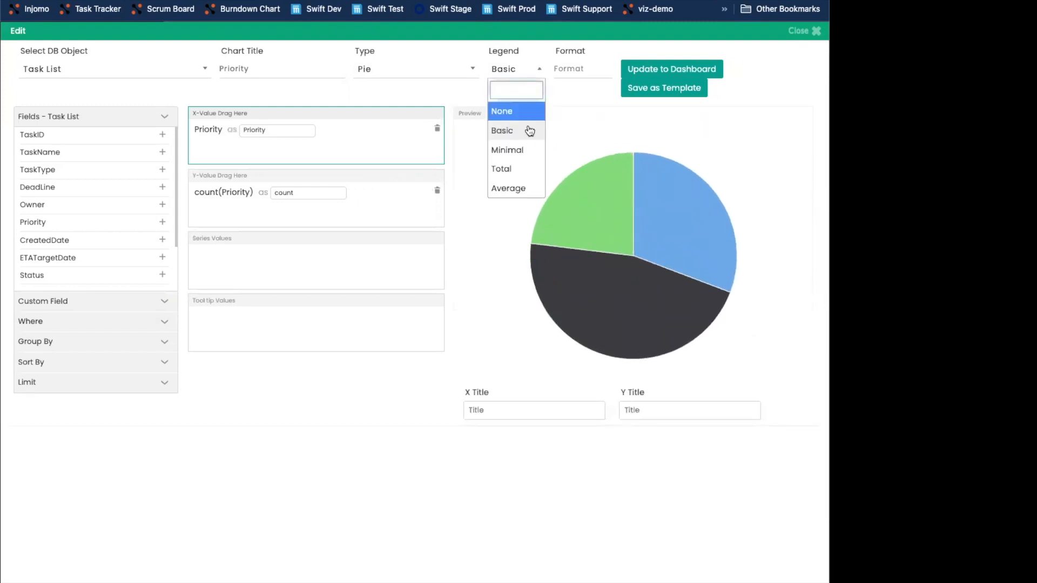
left_click(517, 170)
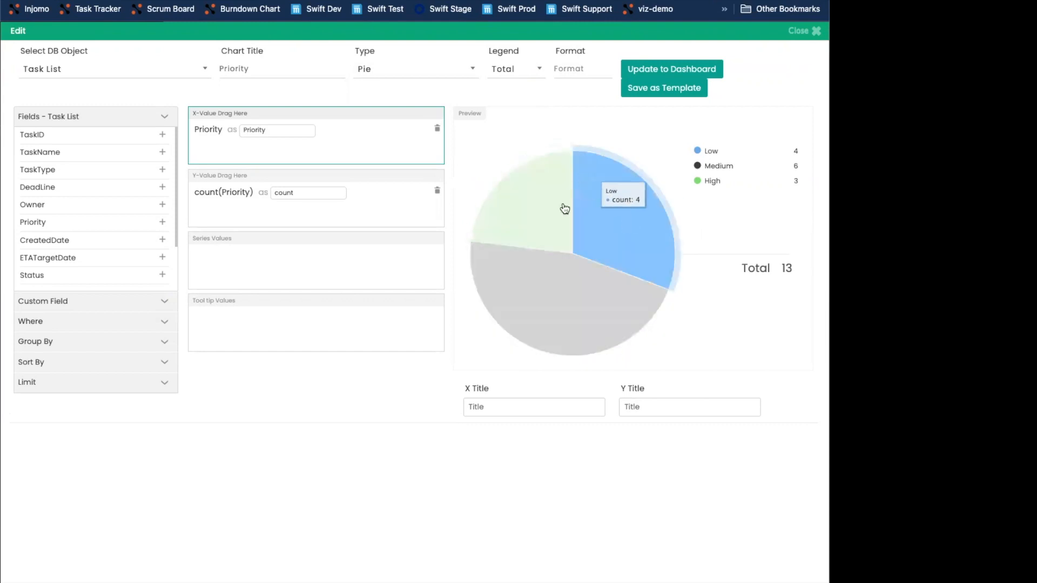
left_click(643, 69)
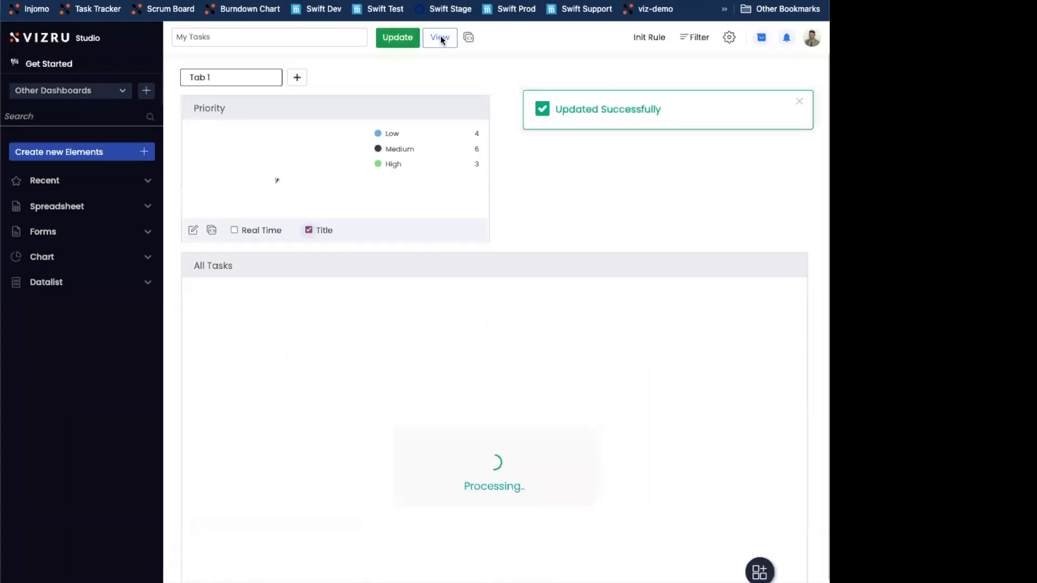
left_click(439, 39)
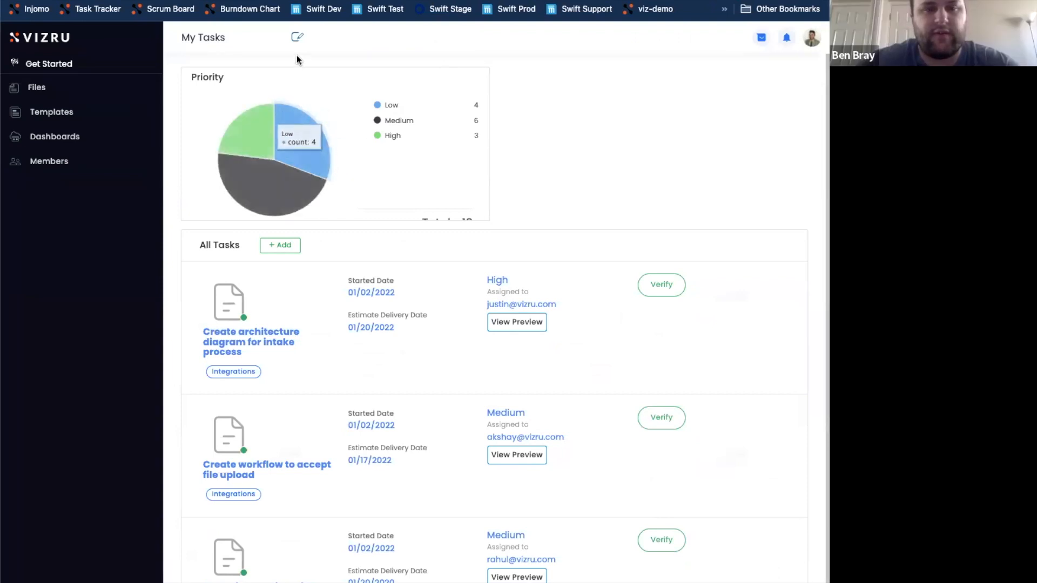
Reopen the My Tasks dashboard for editing, make the Priority element taller so its whole legend fits, and update the dashboard
left_click(297, 39)
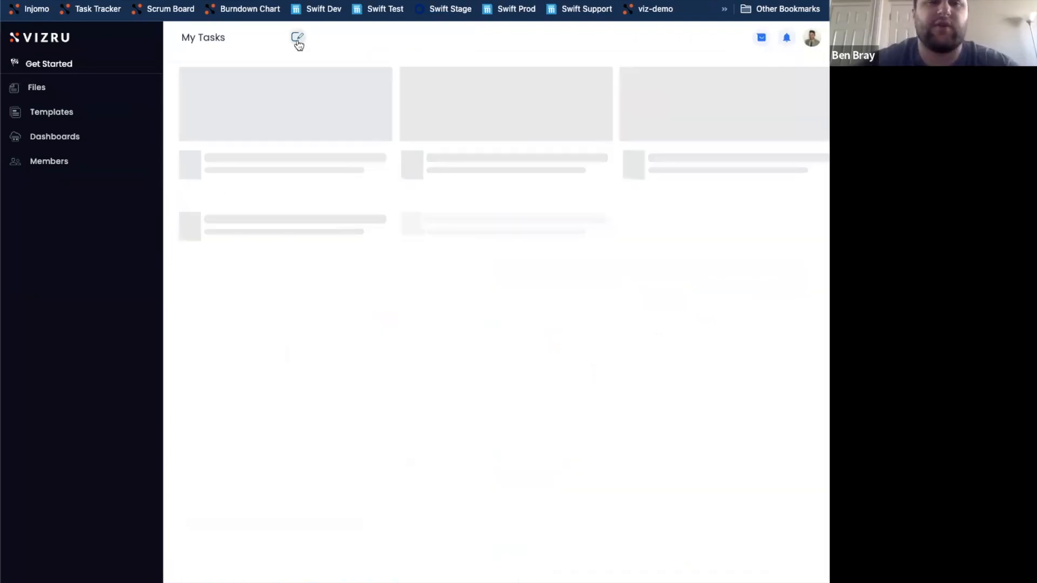
left_click_drag(483, 235, 483, 259)
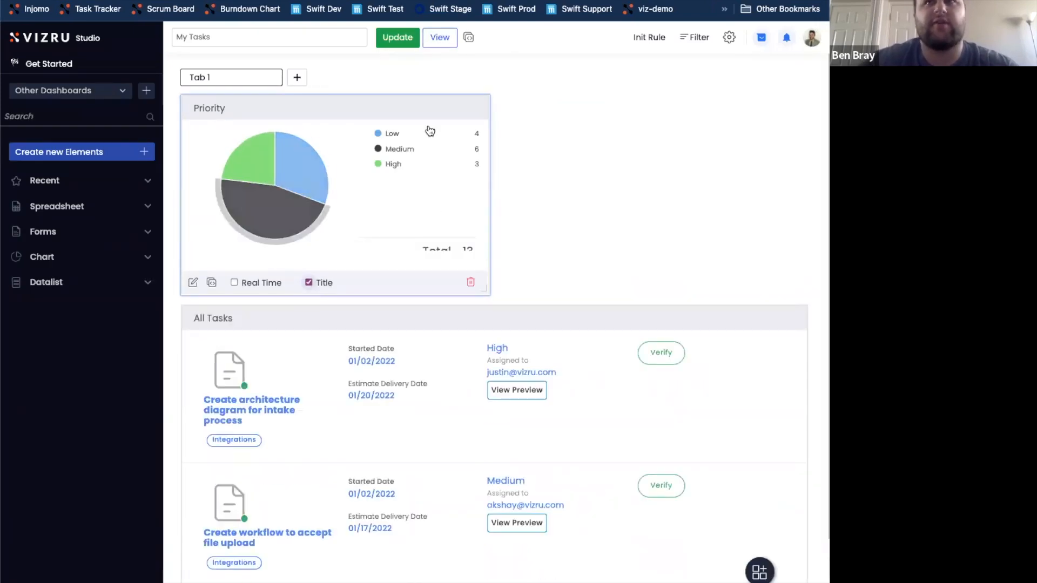
left_click(405, 38)
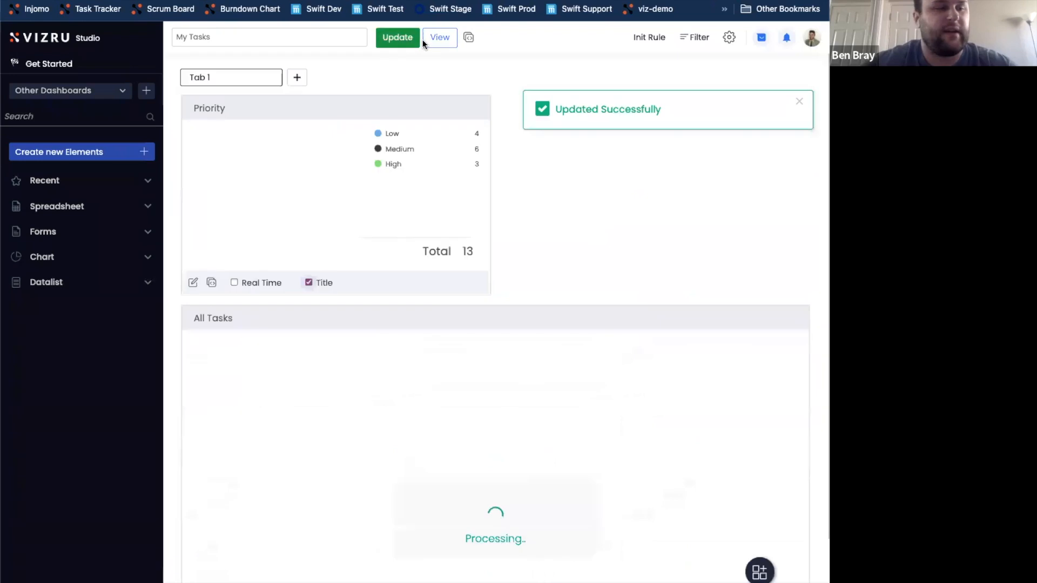
Reopen the Priority chart for editing, preview it as a Bar chart, and change its type to Column
left_click(194, 284)
left_click(439, 68)
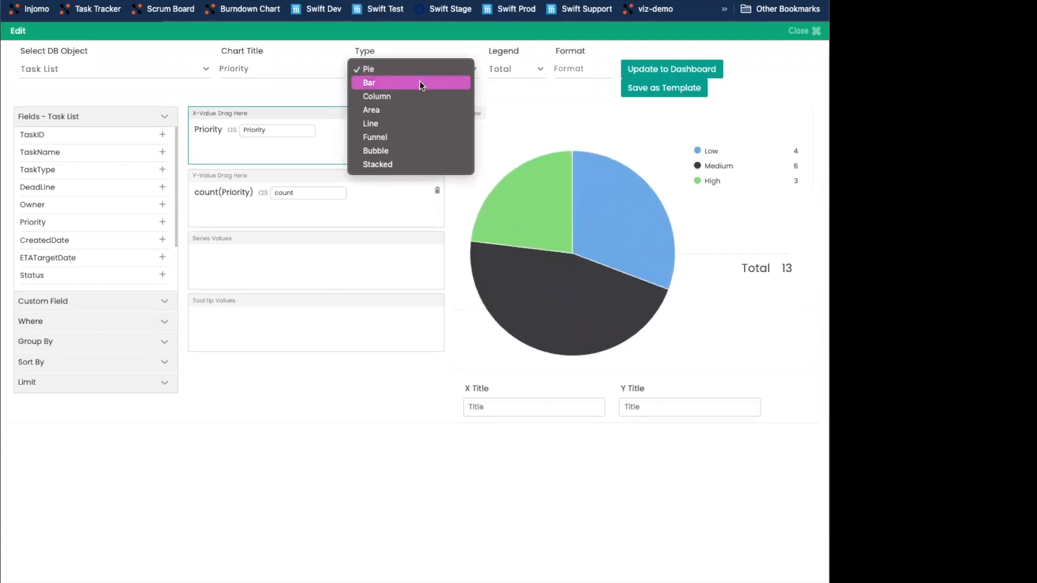
left_click(419, 83)
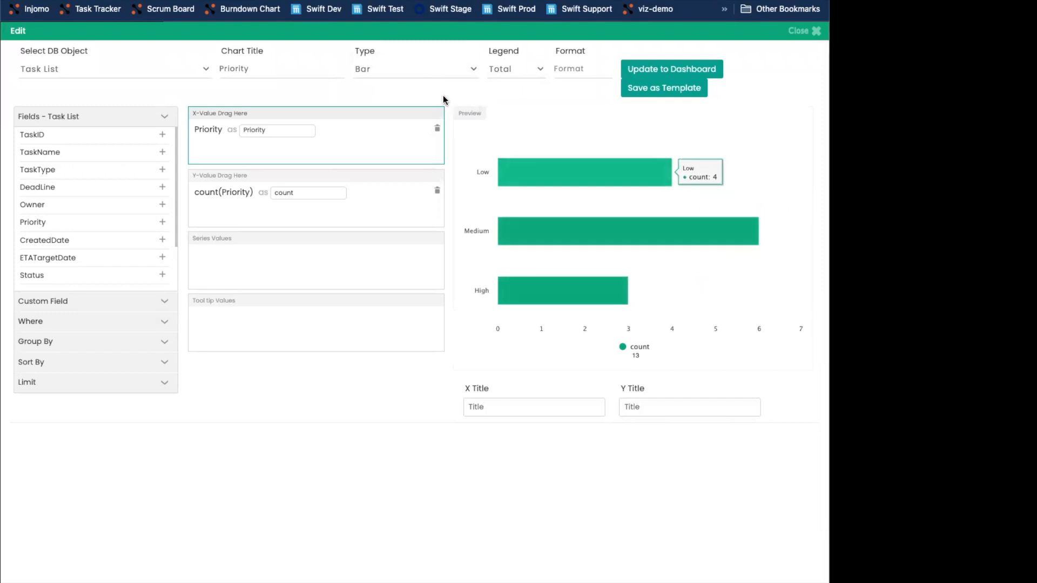
left_click(444, 69)
left_click(439, 84)
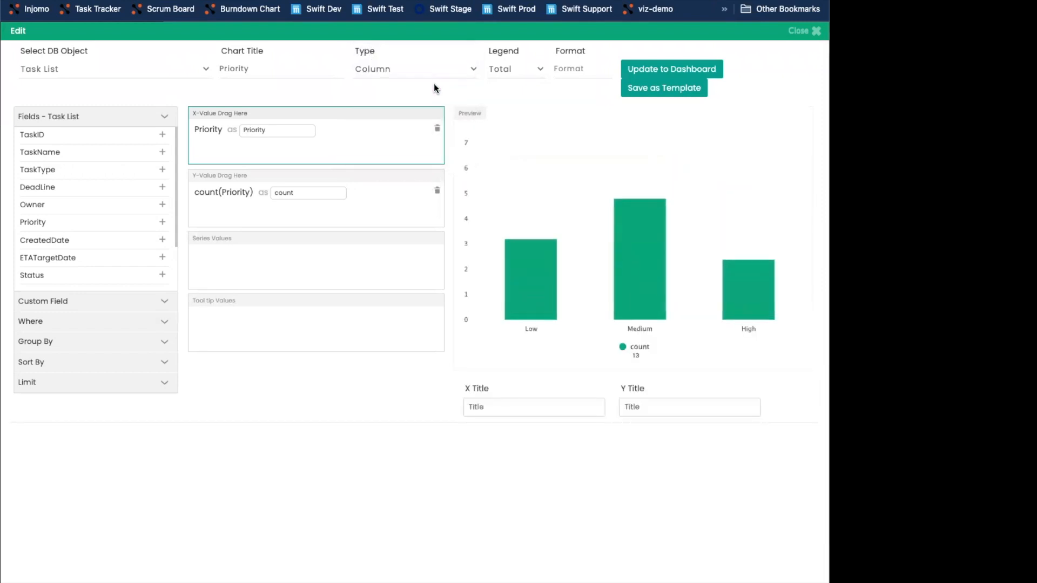
left_click(407, 69)
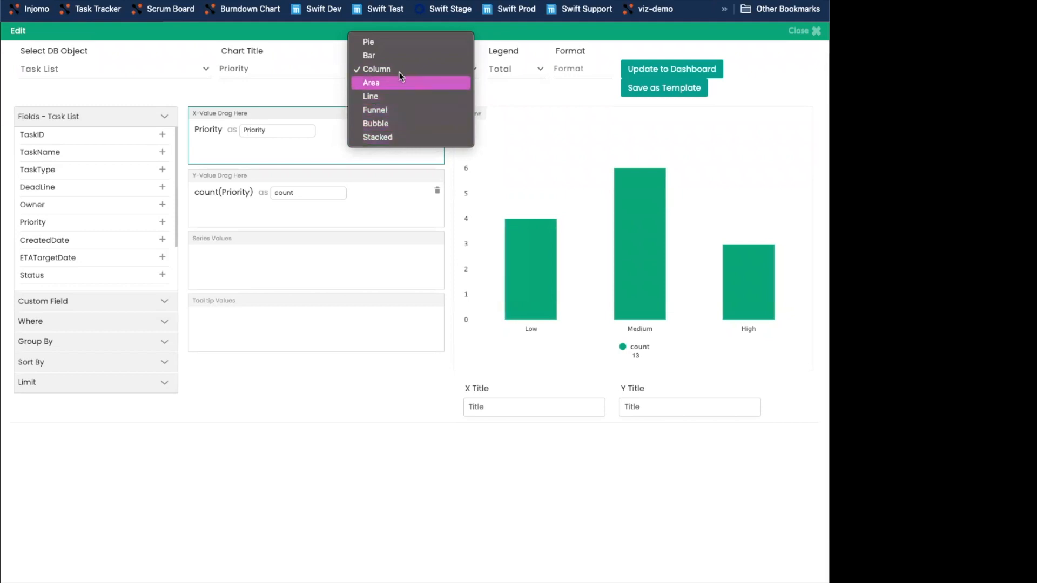
left_click(520, 82)
left_click(432, 69)
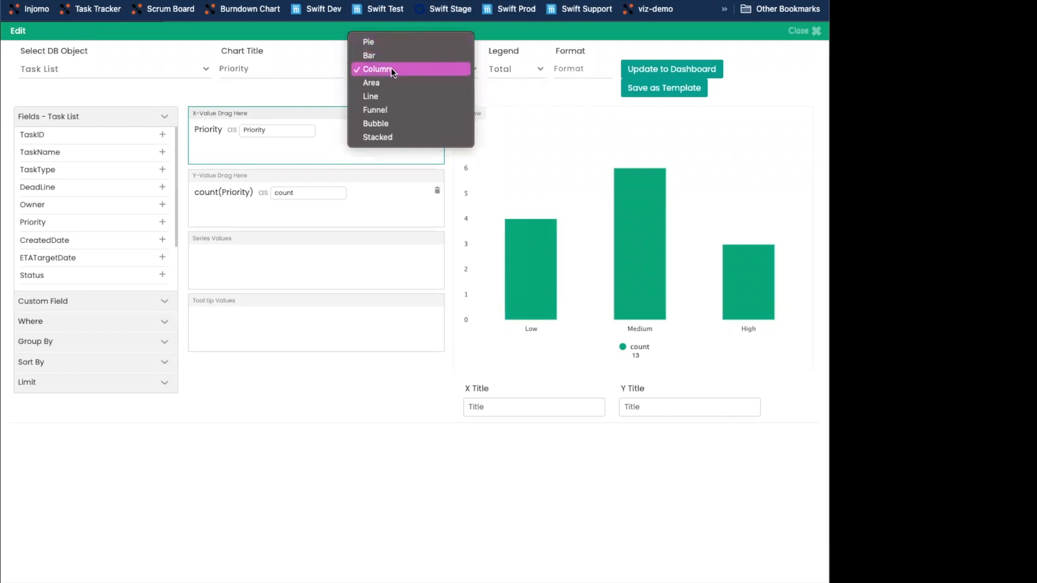
left_click(535, 85)
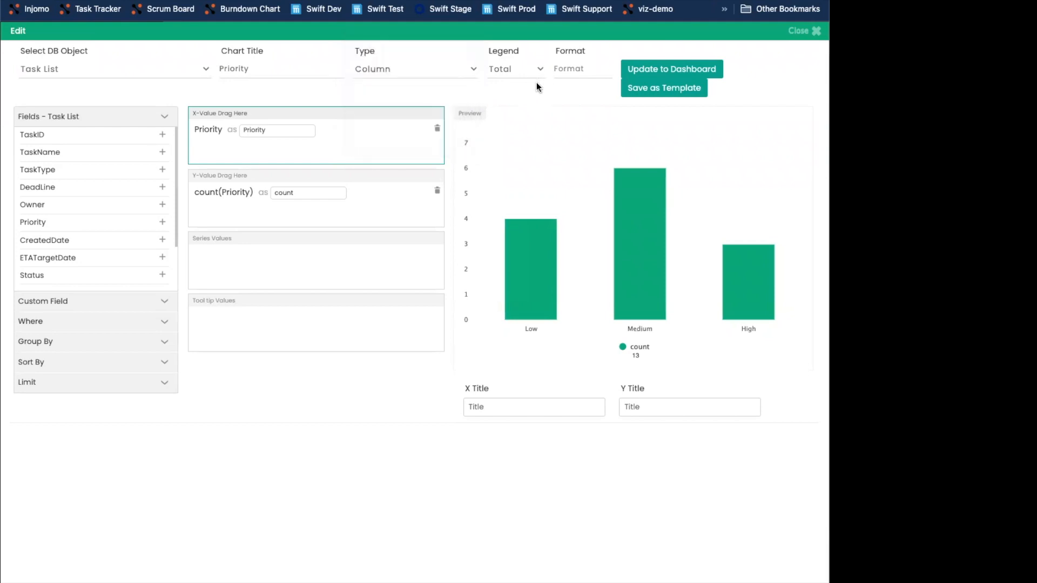
Apply the column version of the Priority chart to the dashboard and update the dashboard
left_click(666, 69)
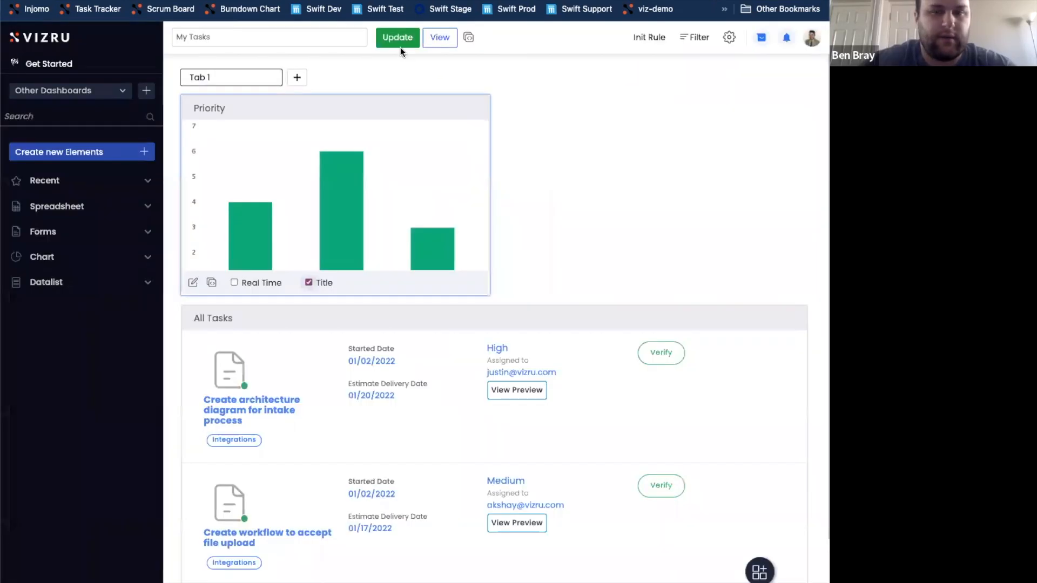
left_click(405, 40)
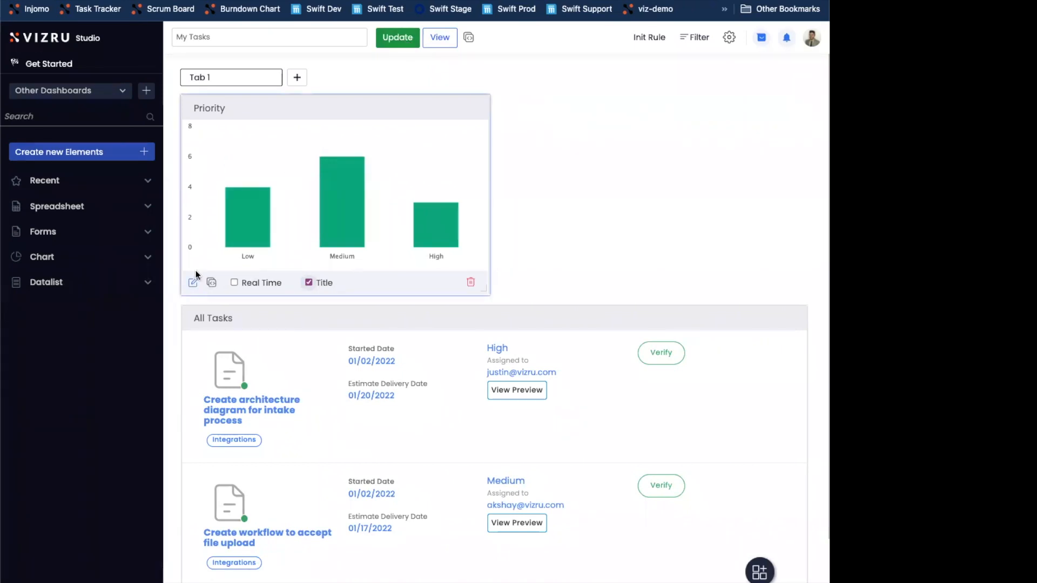
left_click(232, 222)
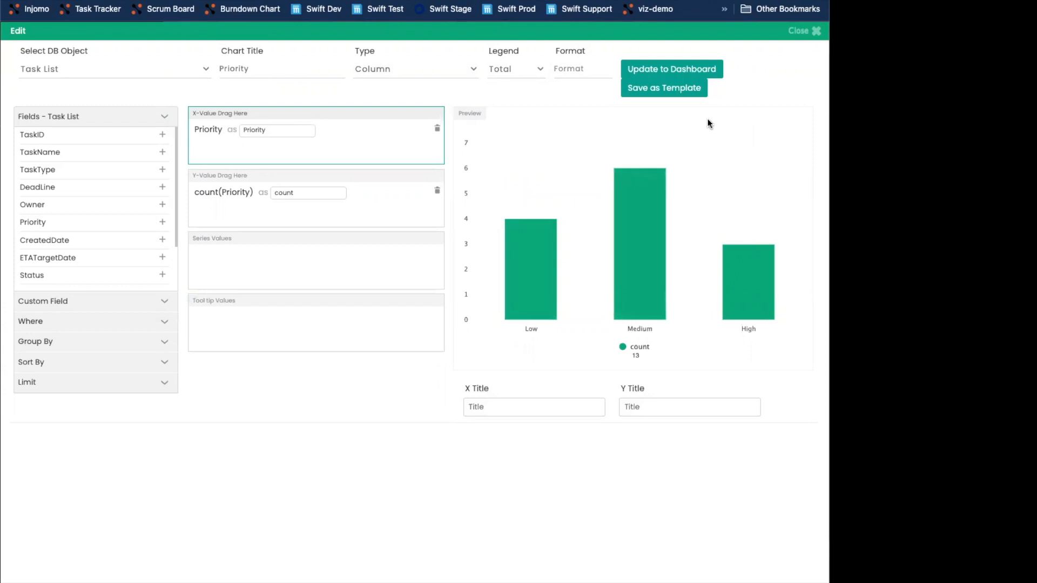
left_click(797, 31)
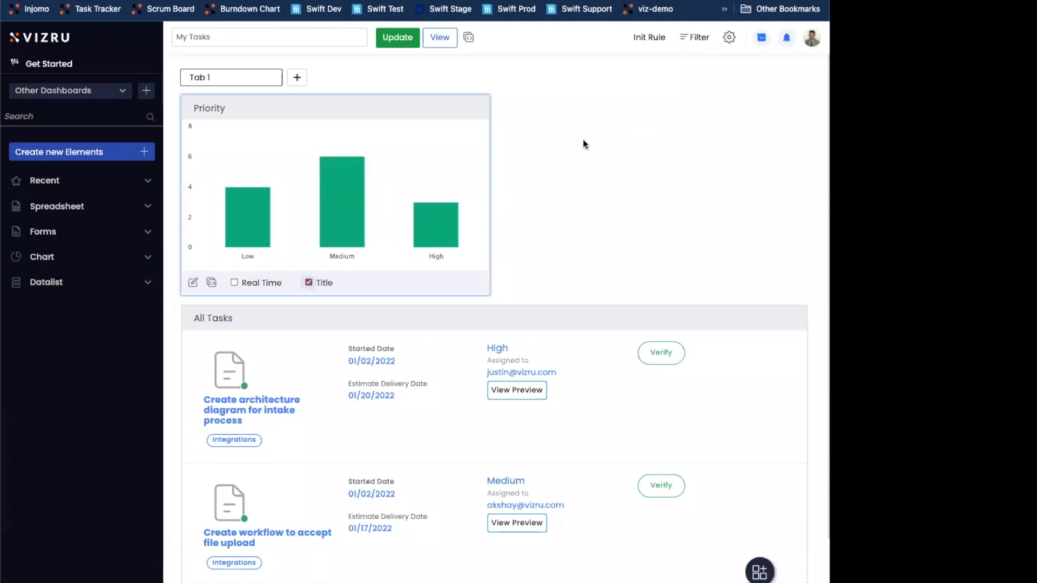
Start a new HTML Card element and open the Components & Templates documentation on its Cards page
left_click(54, 155)
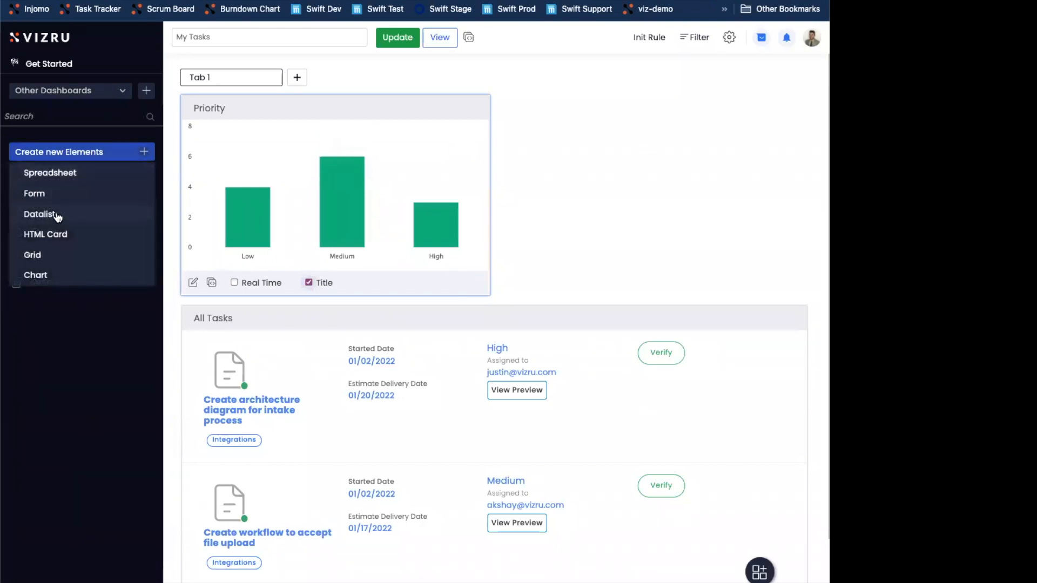
left_click(45, 236)
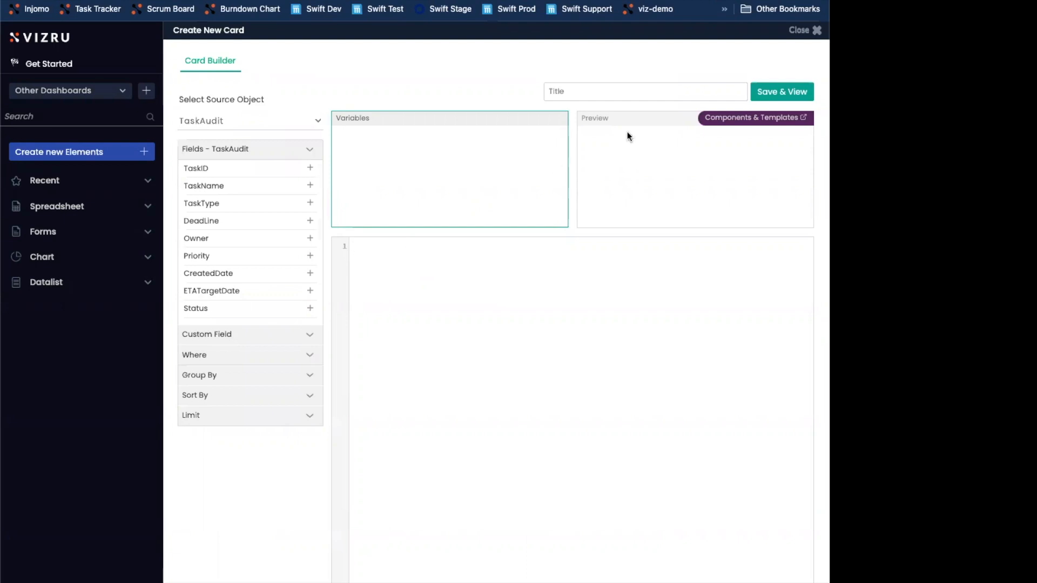
left_click(751, 119)
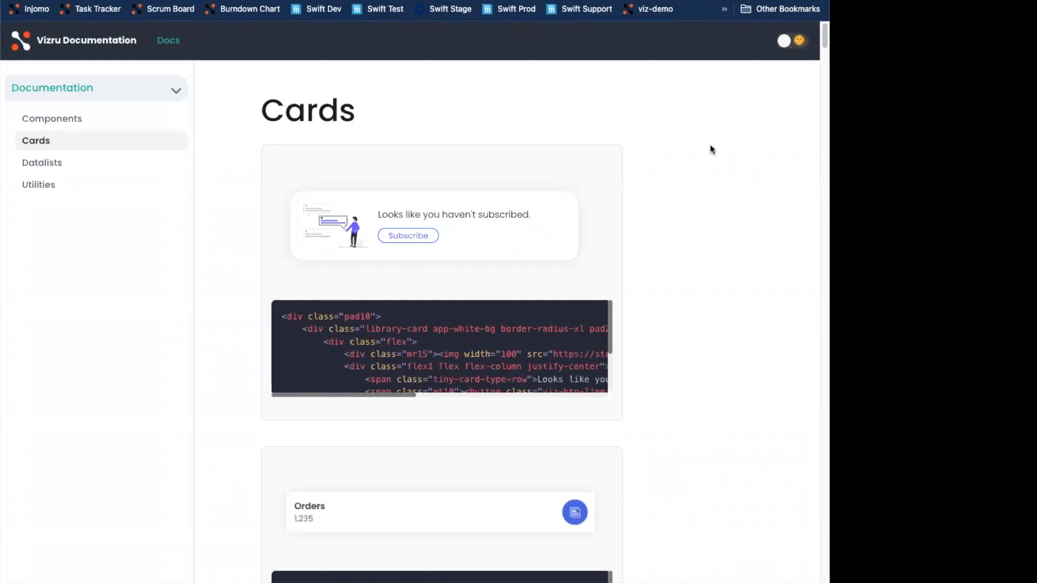
Copy the code of the Activity Levels card template from the Cards documentation and paste it into the new card's code
scroll(710, 146, "down", 15)
scroll(647, 270, "down", 20)
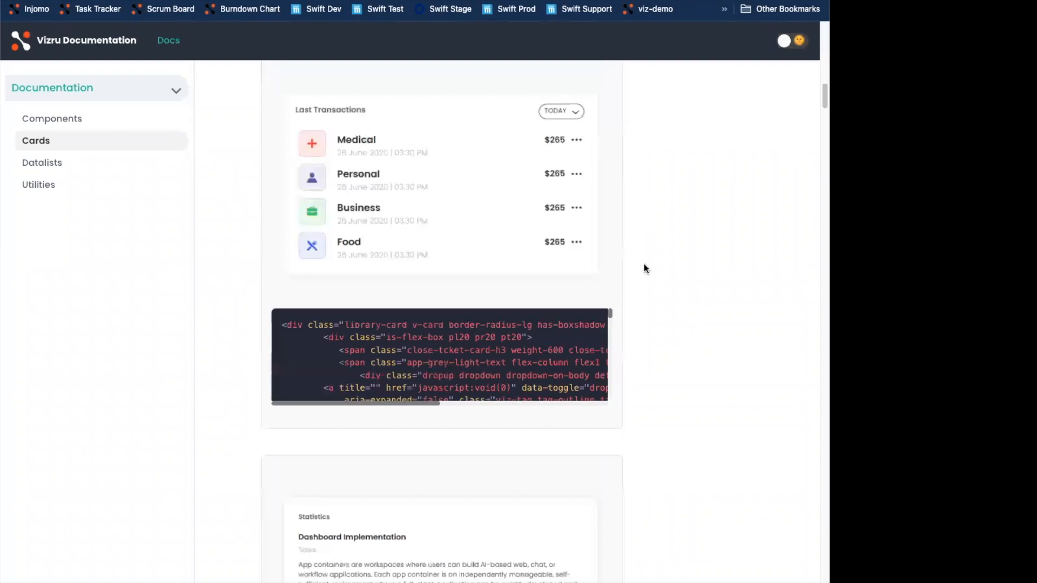
scroll(650, 278, "down", 15)
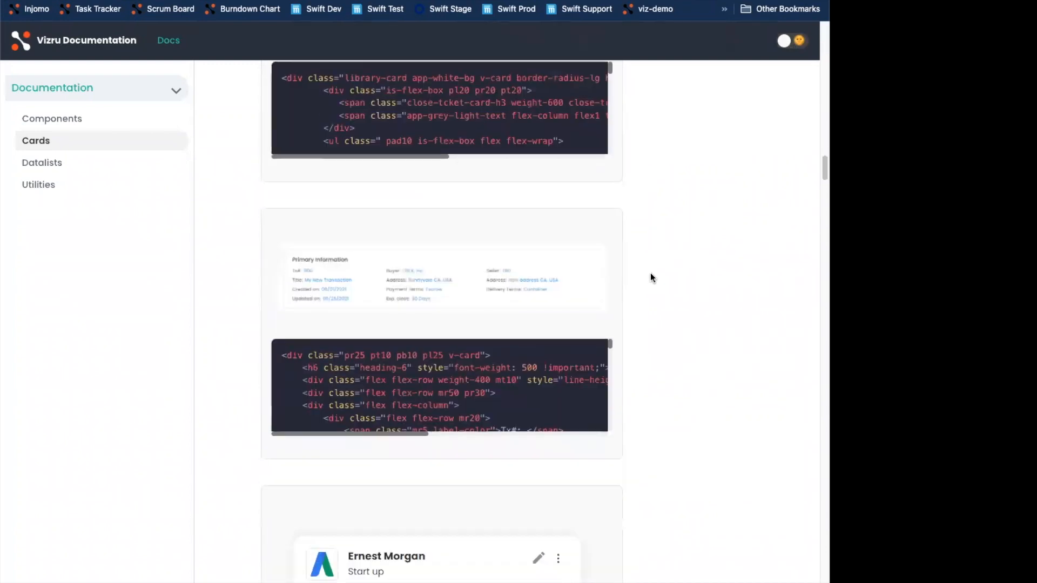
scroll(650, 278, "down", 15)
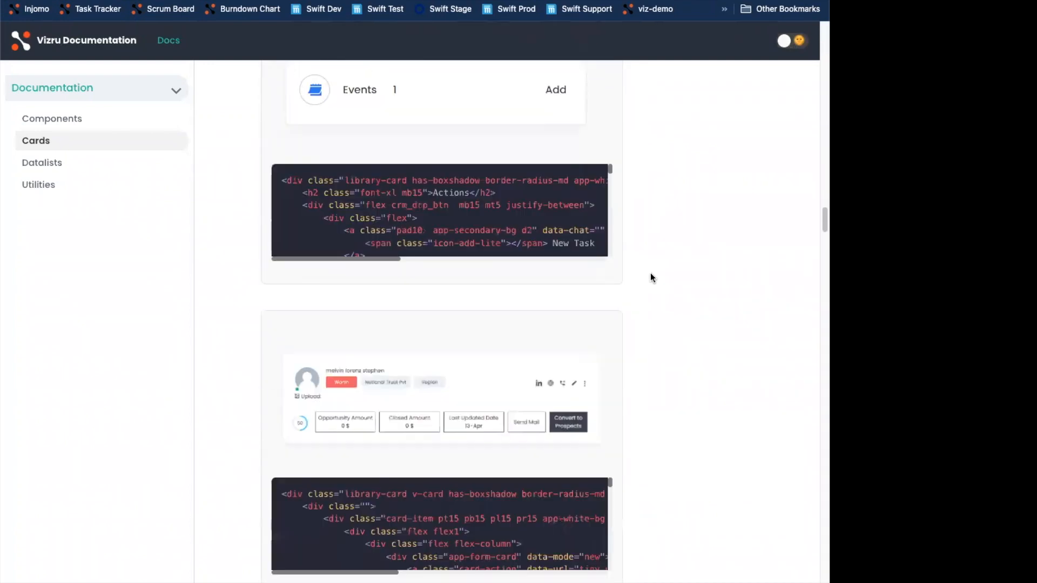
scroll(649, 287, "down", 15)
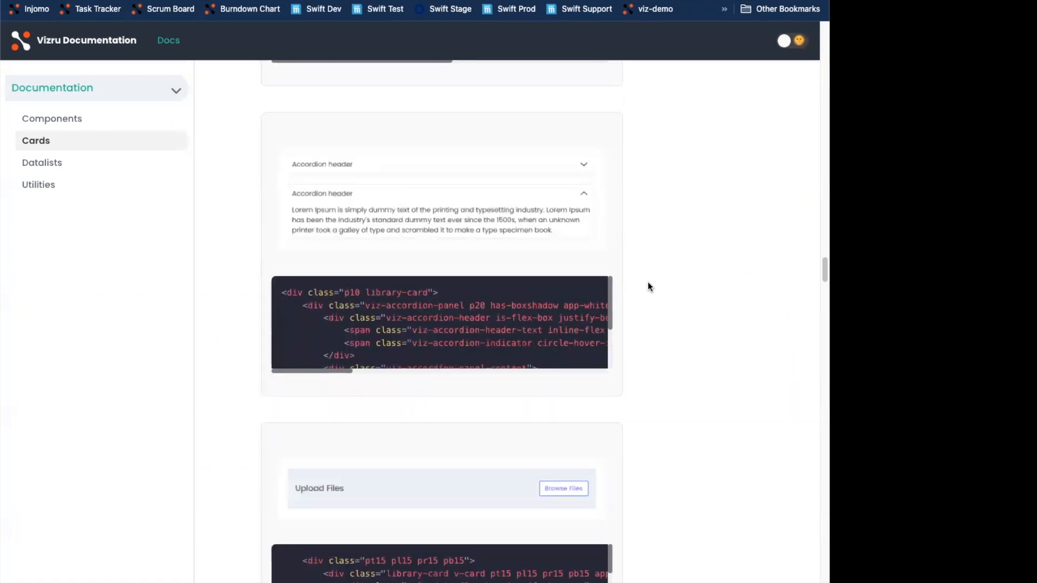
scroll(649, 287, "down", 15)
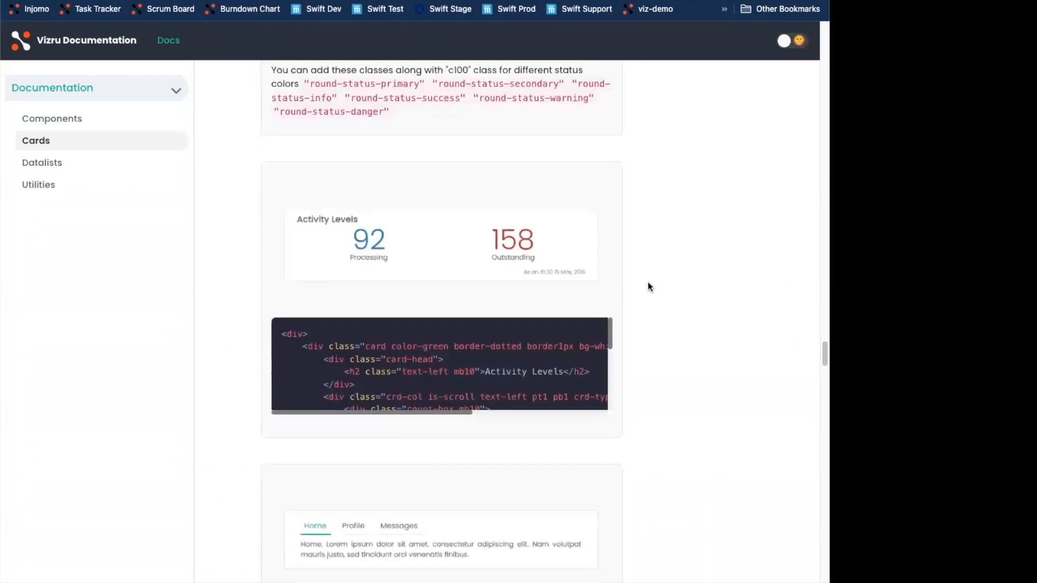
scroll(648, 284, "down", 1)
mouse_move(453, 318)
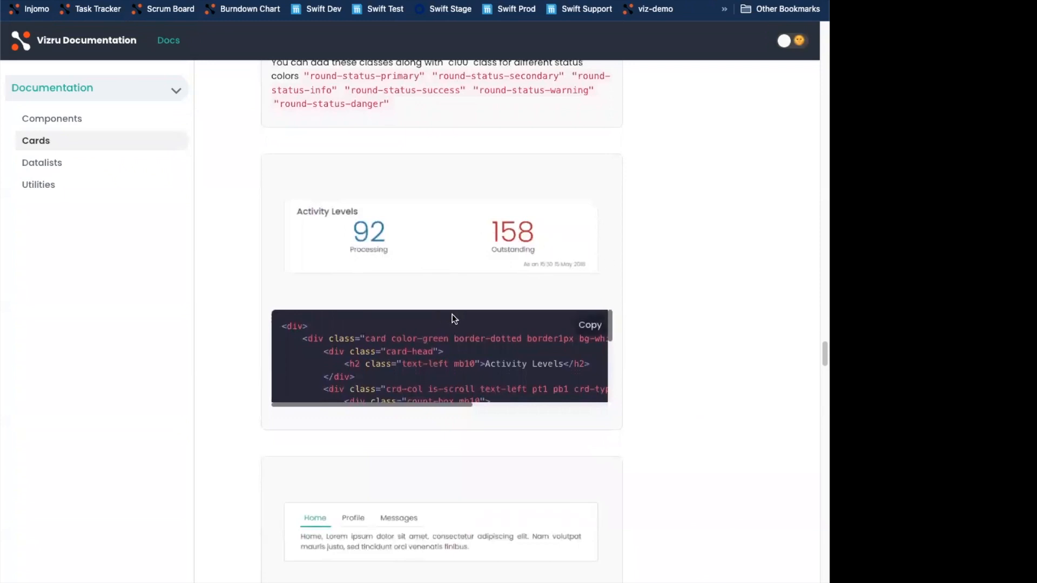
left_click(589, 326)
left_click(163, 1)
right_click(402, 266)
left_click(449, 364)
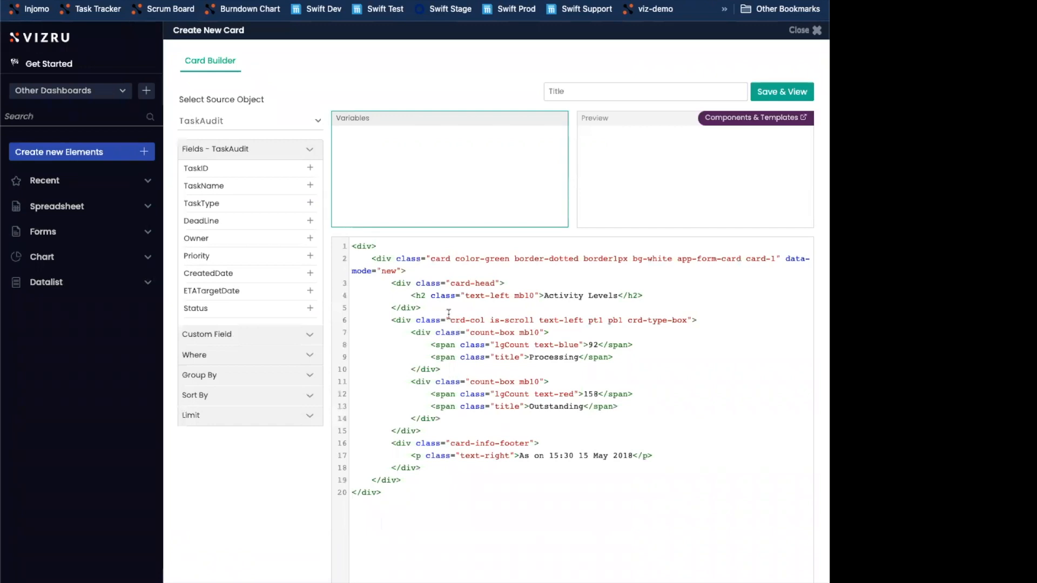
Title the card "Status Count", add the Status field as a variable, and save and preview the card
left_click(549, 92)
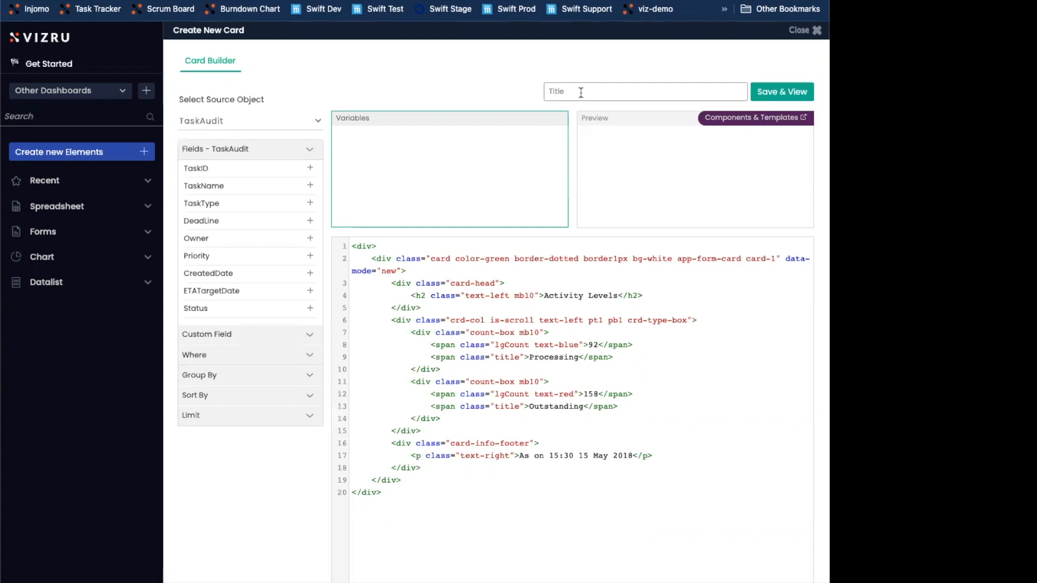
type("Status Count")
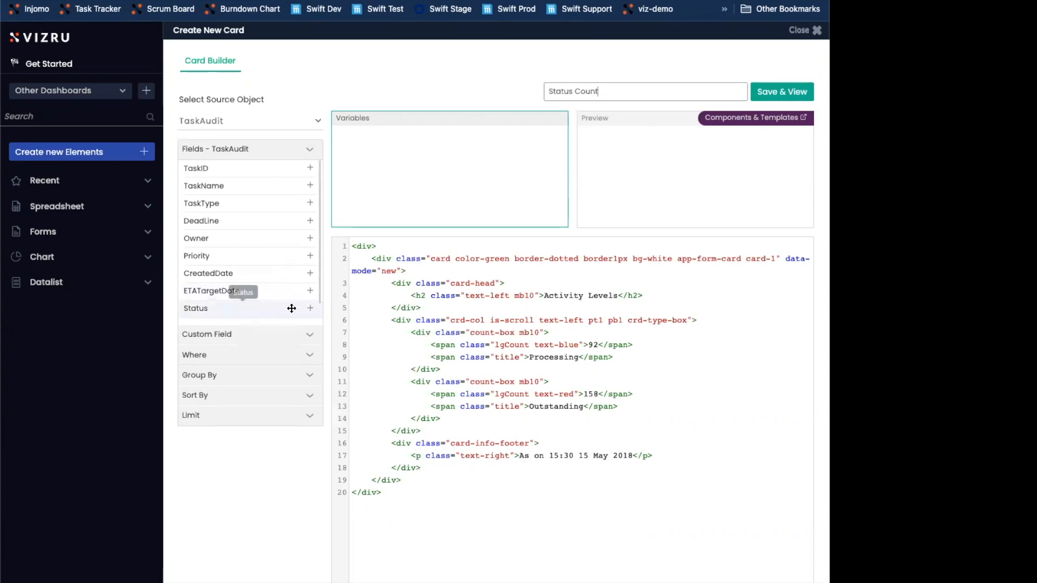
left_click(309, 308)
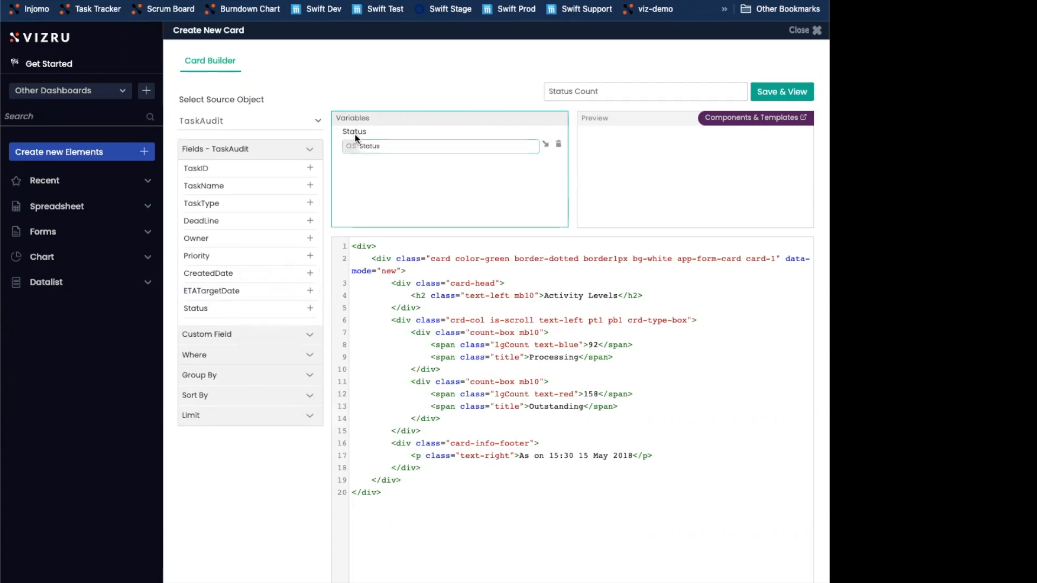
left_click(762, 94)
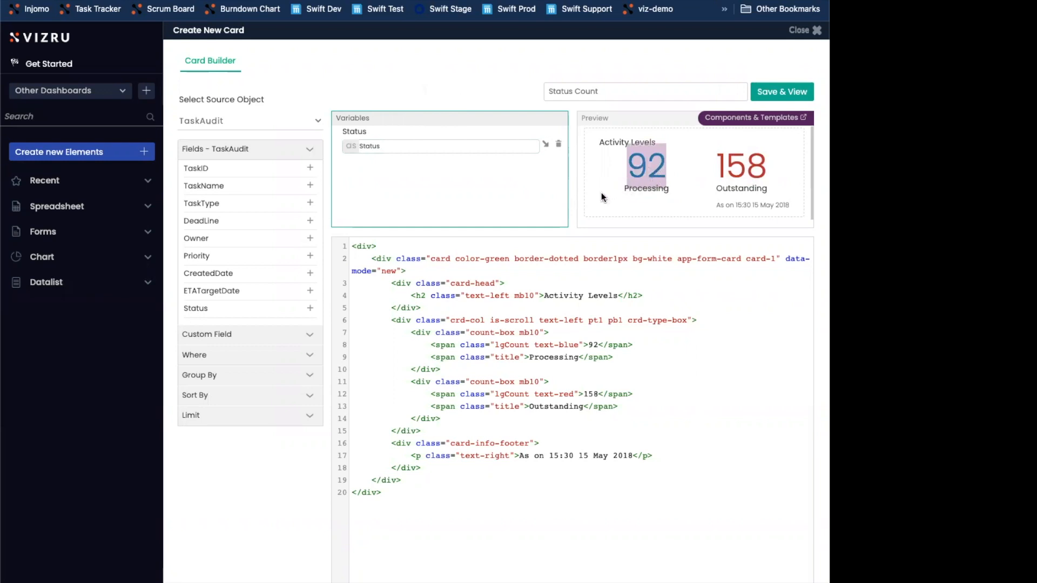
Delete the Outstanding count-box block from the card's HTML, keeping the Processing block
left_click_drag(624, 187, 640, 189)
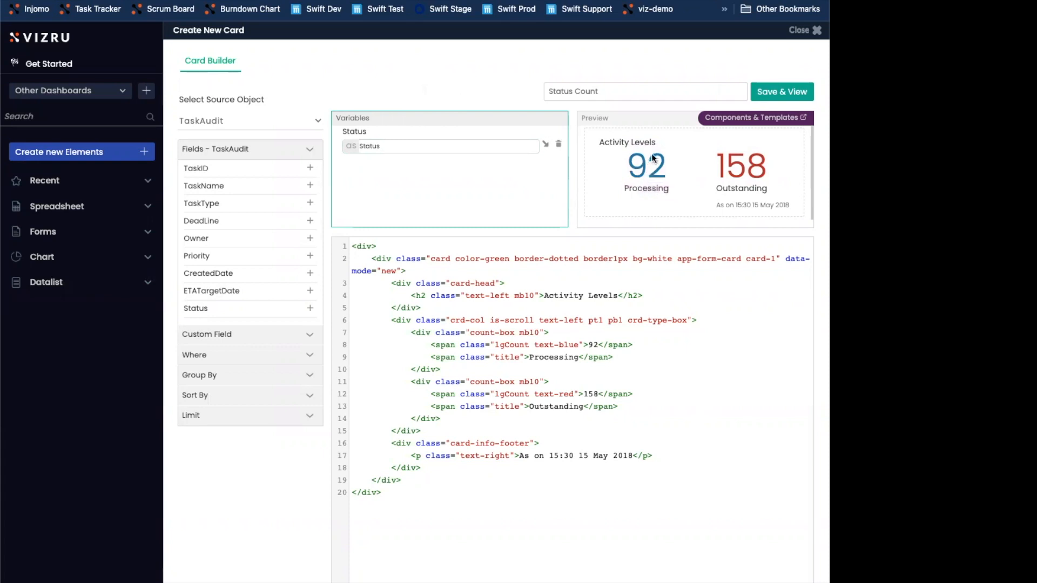
left_click_drag(457, 369, 345, 334)
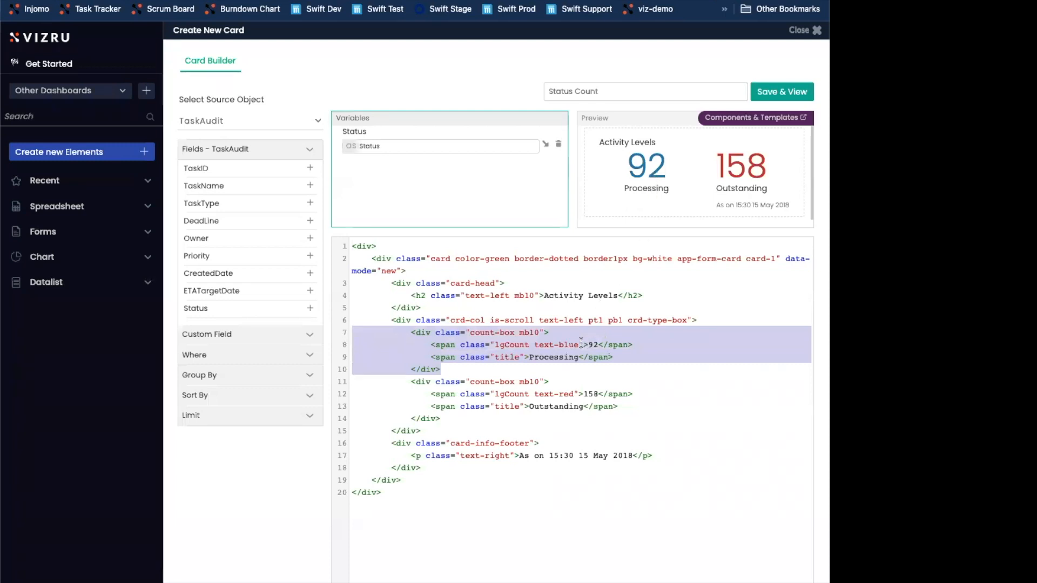
left_click_drag(450, 419, 347, 384)
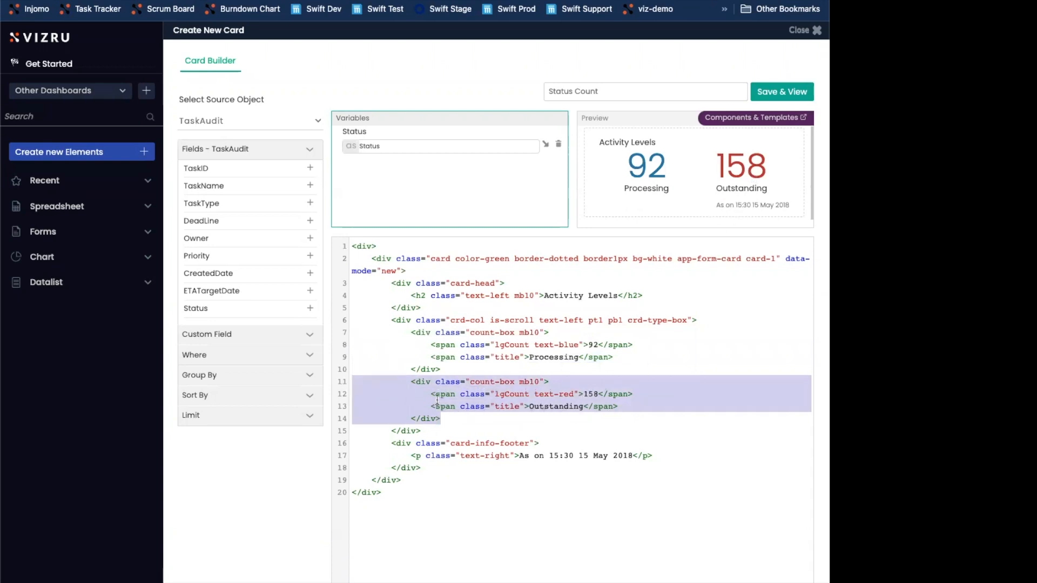
key("BackSpace")
key("BackSpace")
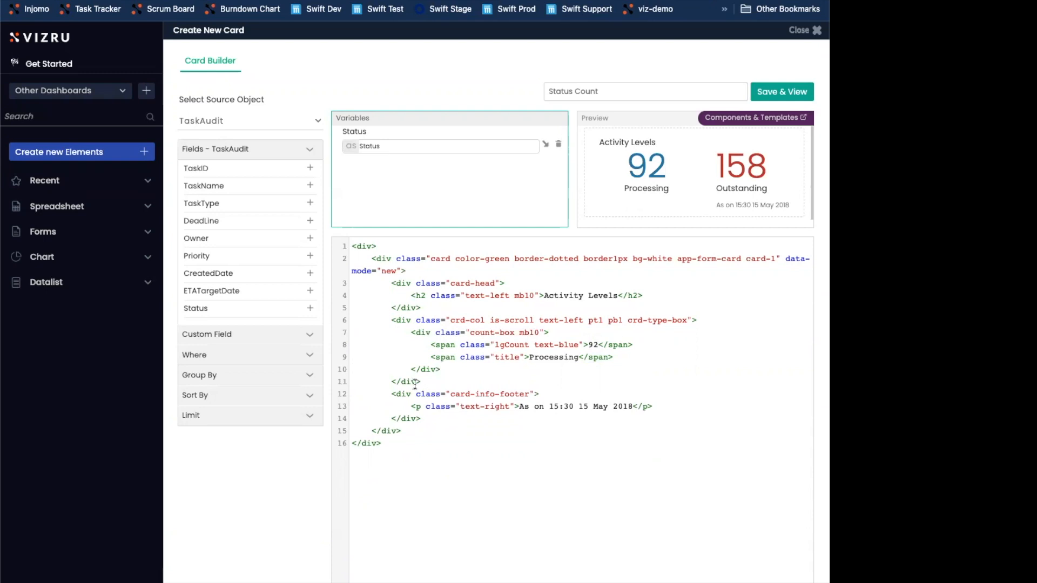
Replace the Processing label in the card's HTML with the {Status} variable
left_click(560, 333)
left_click(448, 145)
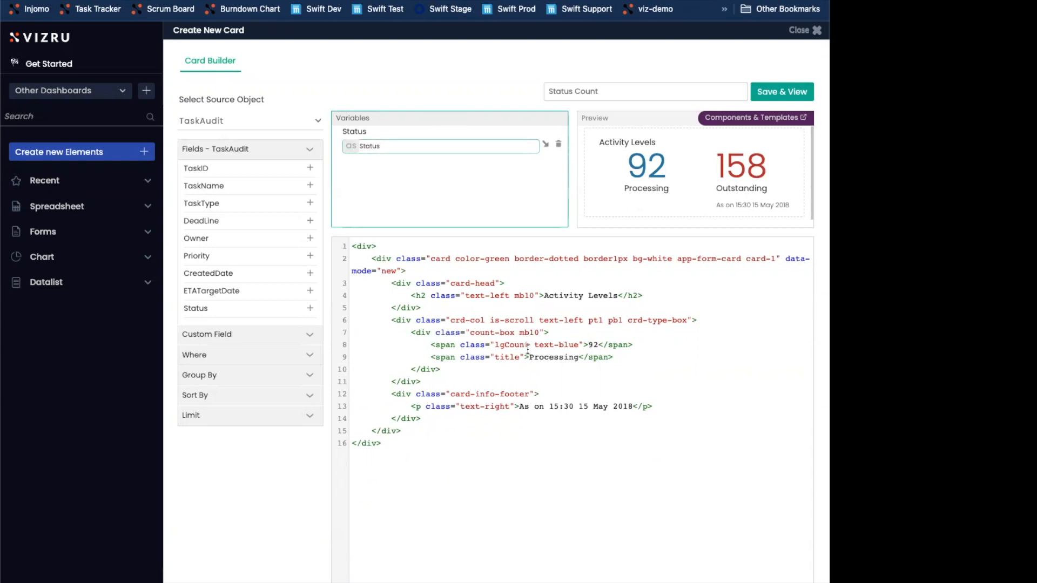
double_click(546, 357)
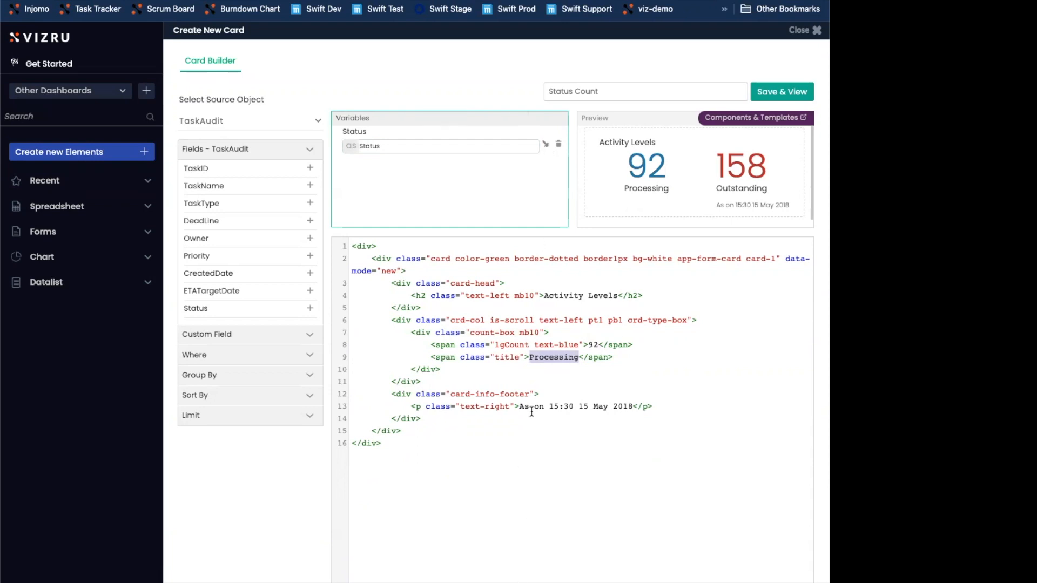
left_click(545, 145)
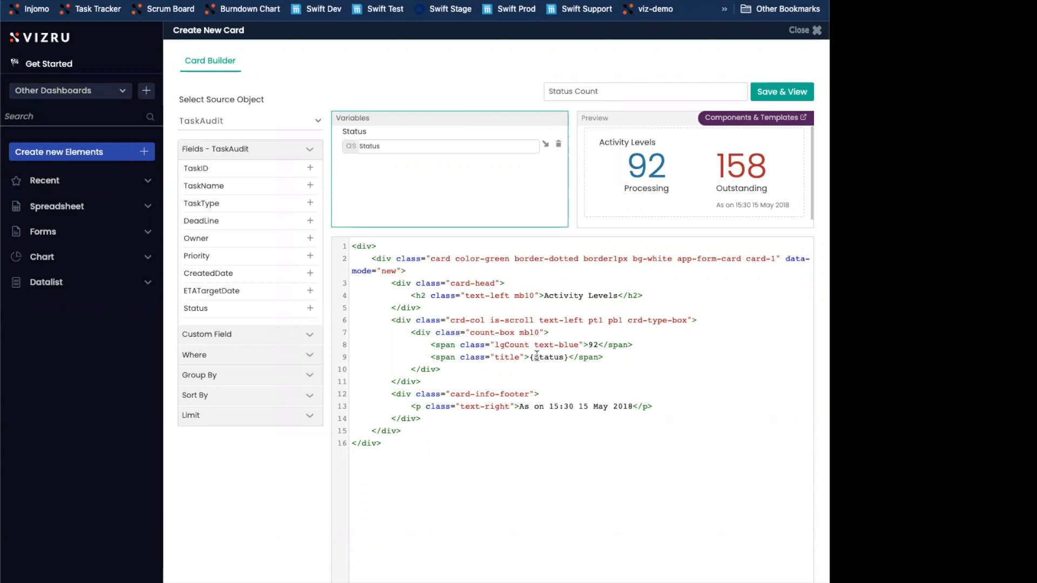
Add a custom field count(Status) with the alias count and replace the number 92 in the HTML with the {count} variable
left_click(204, 333)
left_click(592, 345)
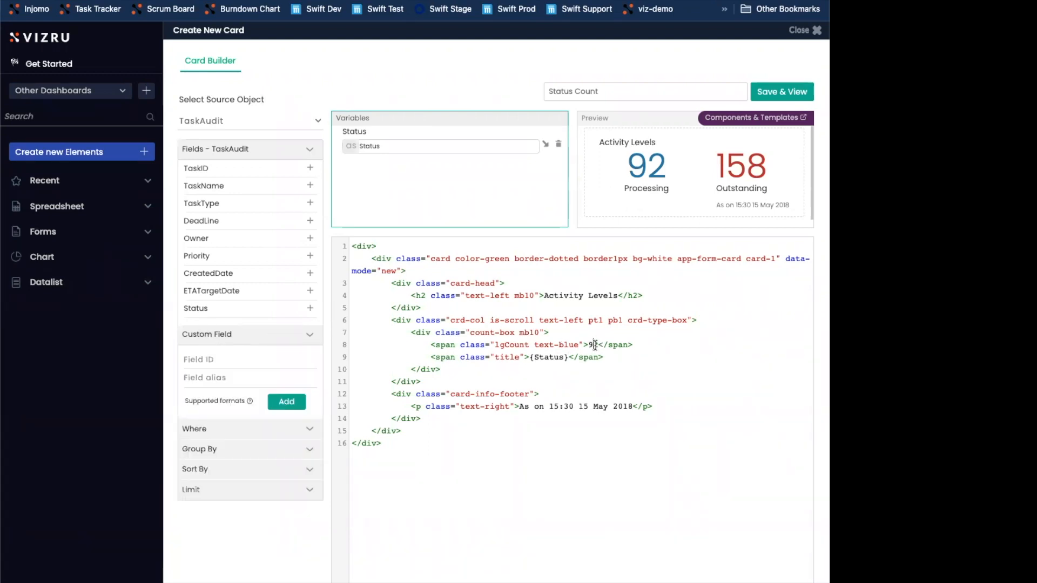
left_click(272, 361)
type("count")
key("Tab")
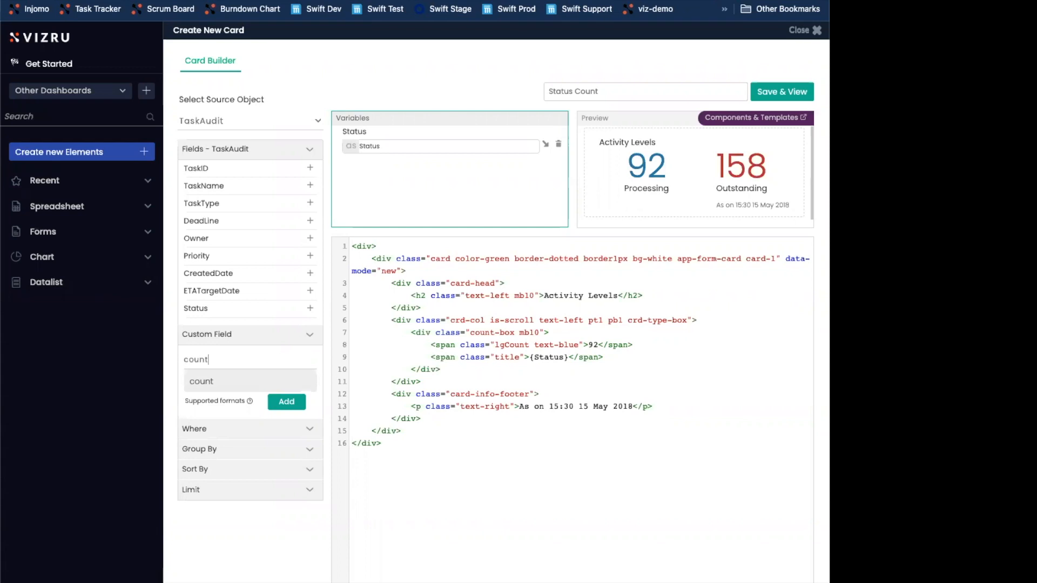
type("(status")
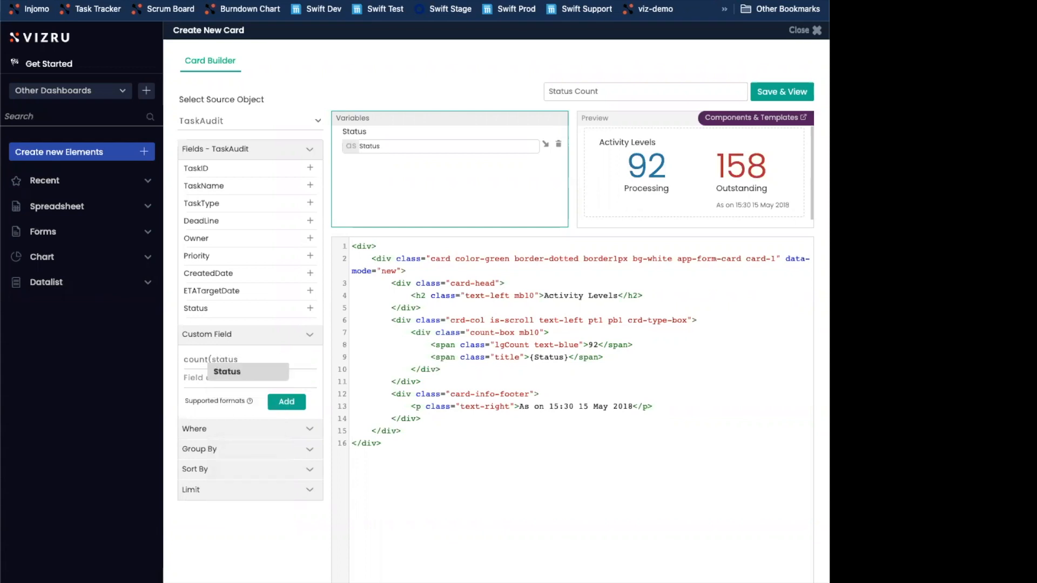
key("Return")
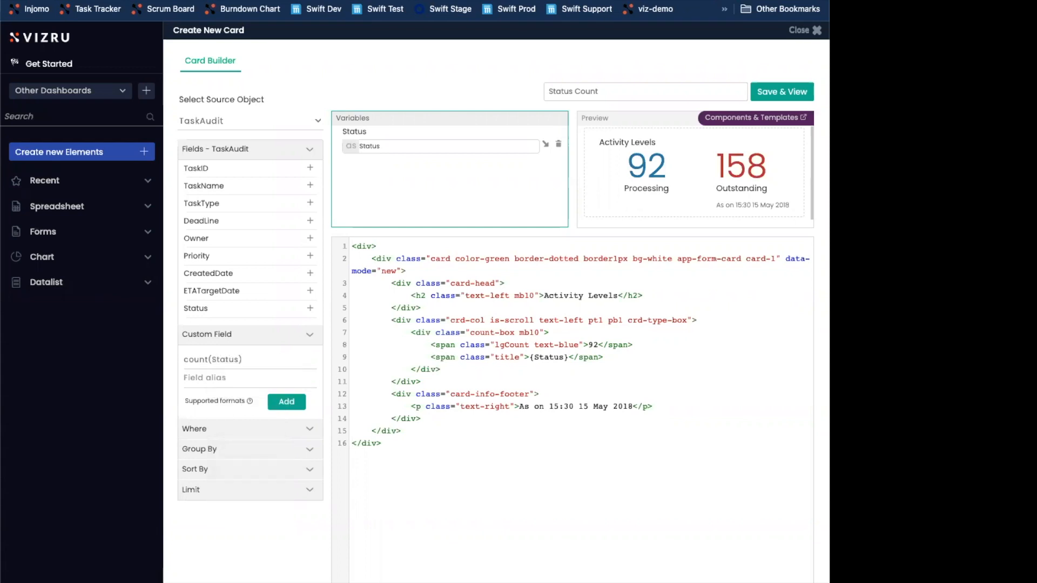
type("count")
left_click(284, 409)
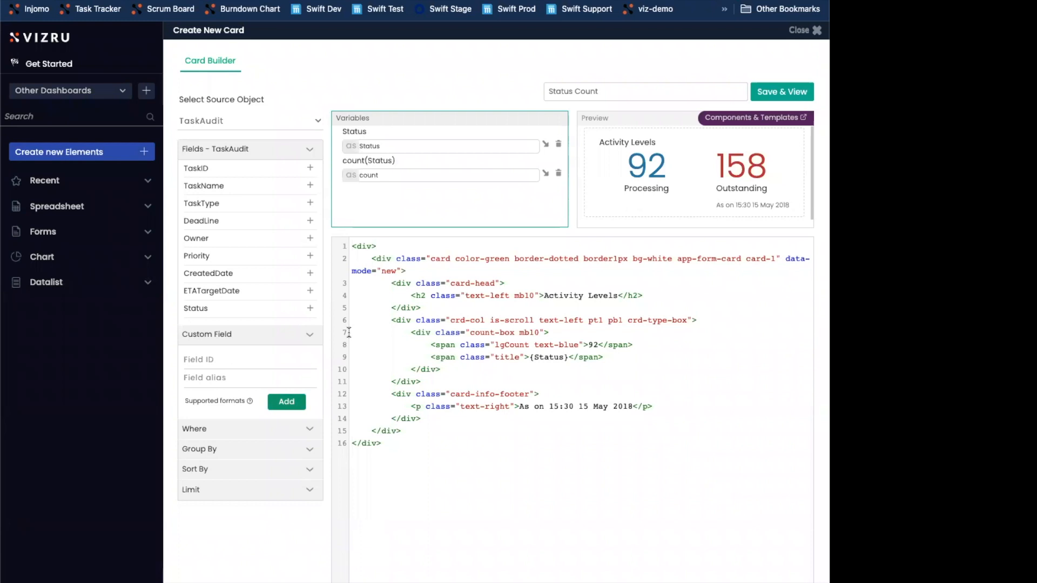
double_click(595, 345)
left_click(546, 174)
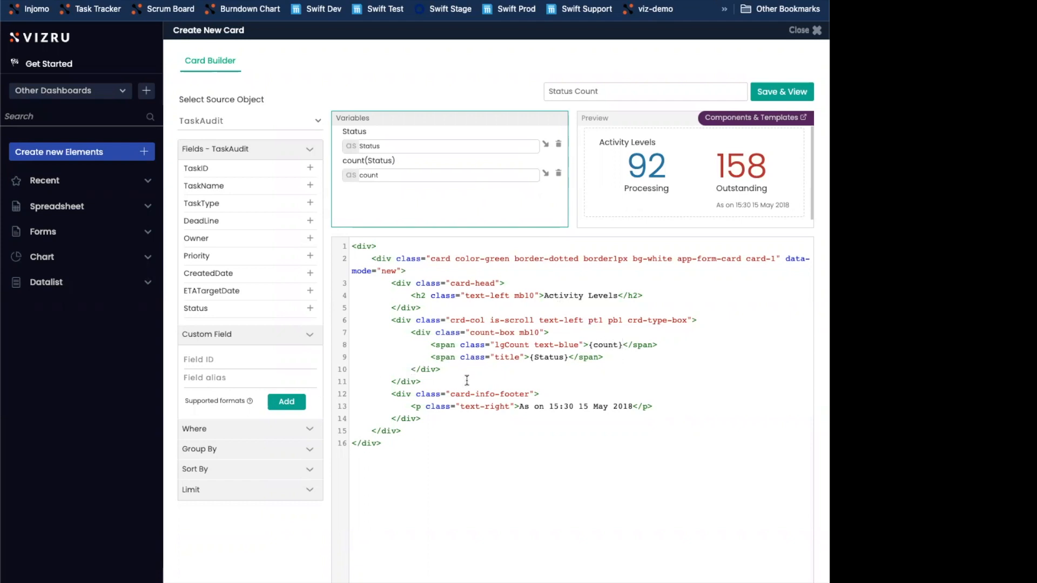
Group the TaskAudit card data by Status
left_click(210, 452)
left_click(215, 480)
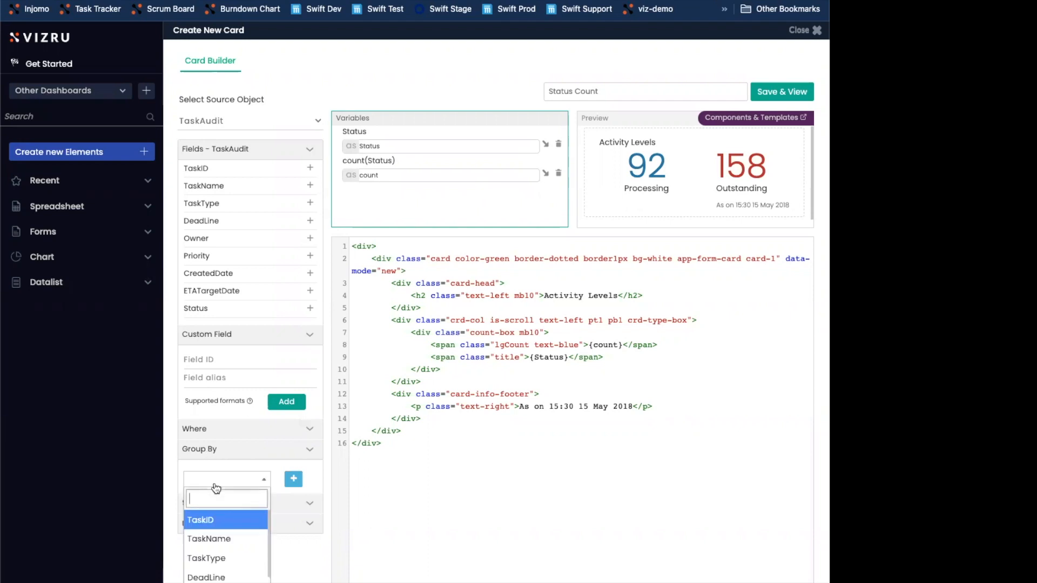
scroll(219, 542, "down", 1)
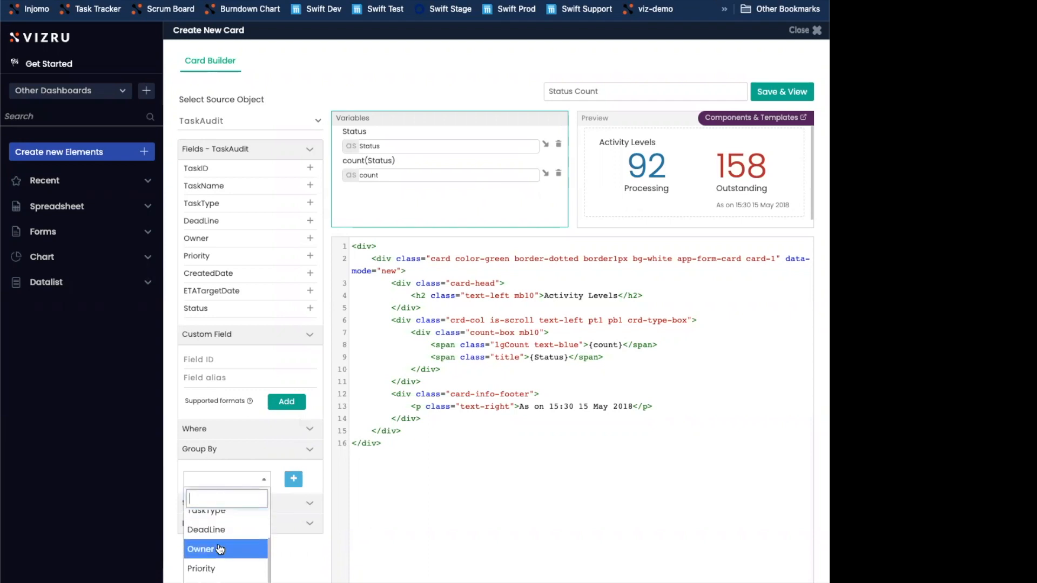
scroll(227, 565, "down", 1)
scroll(227, 562, "down", 2)
left_click(233, 577)
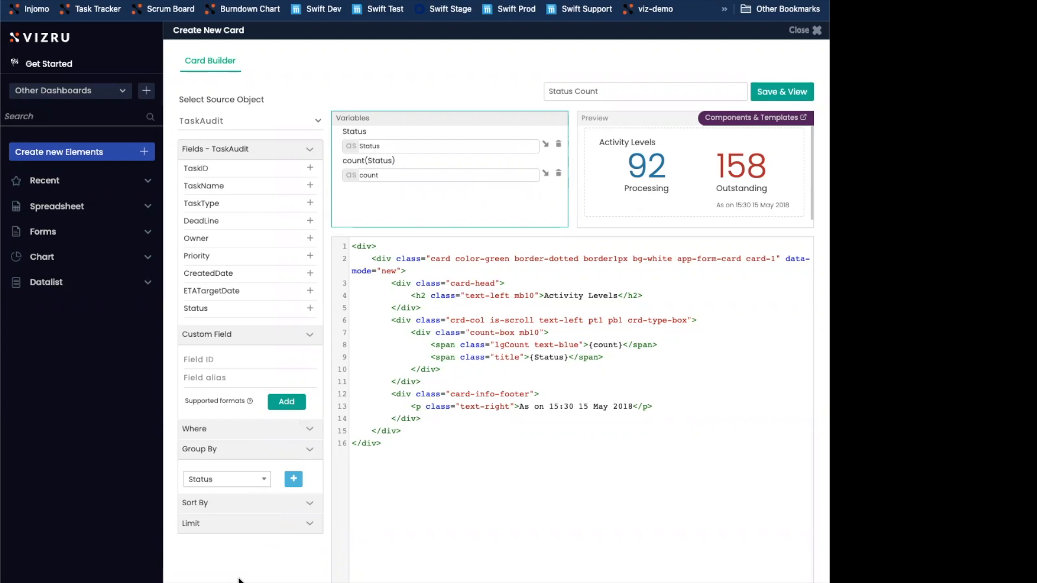
left_click(290, 480)
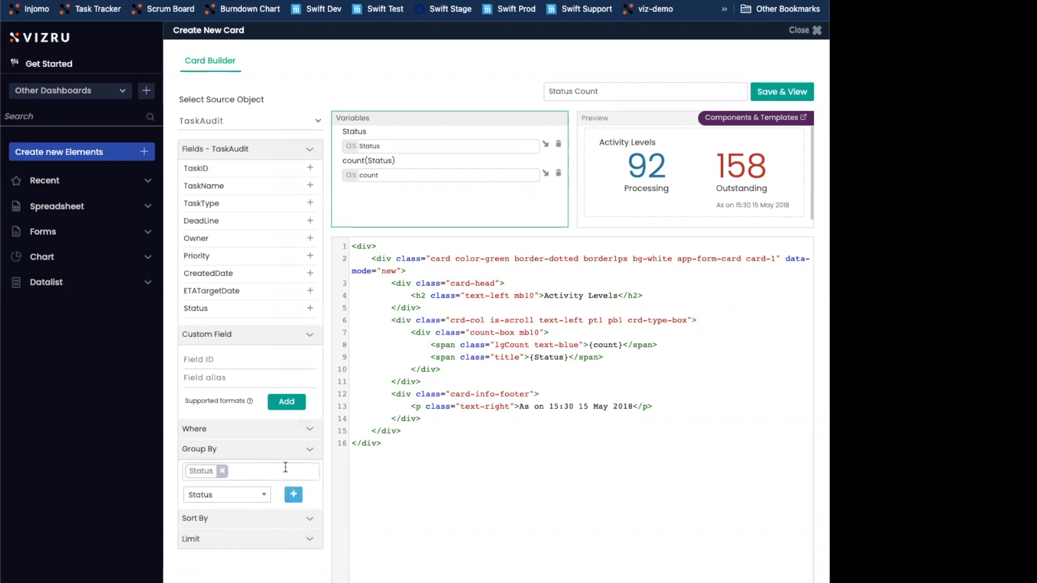
Wrap the count-box block in the card's HTML between [data] and [/data] tags on their own lines
left_click(587, 329)
left_click(708, 320)
key("Return")
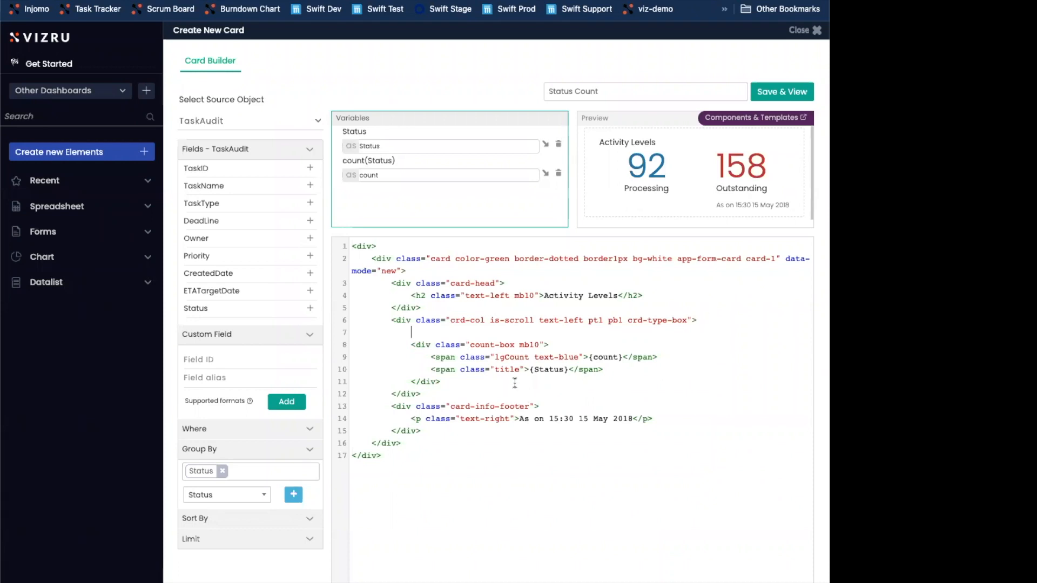
key("Return")
left_click_drag(469, 381, 355, 342)
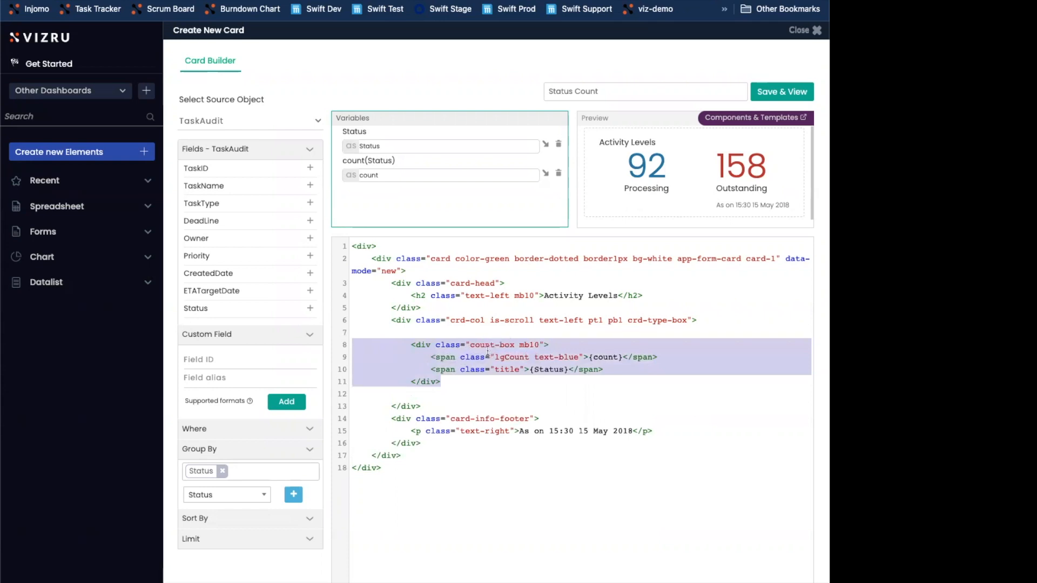
left_click(463, 327)
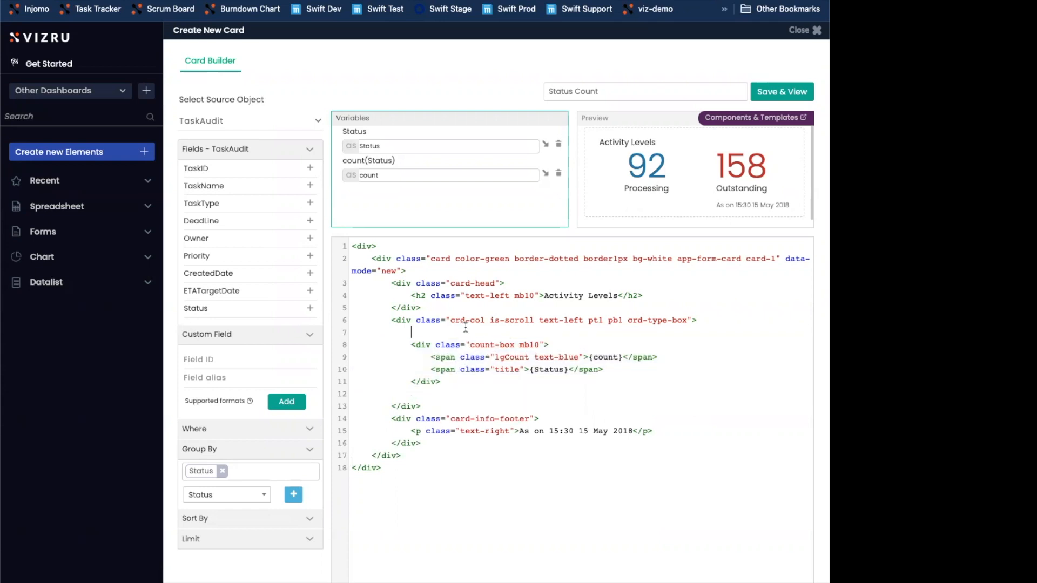
type("[data][/data]")
Review the [data] block and preview the card with TaskAudit as its source
left_click_drag(447, 395, 350, 342)
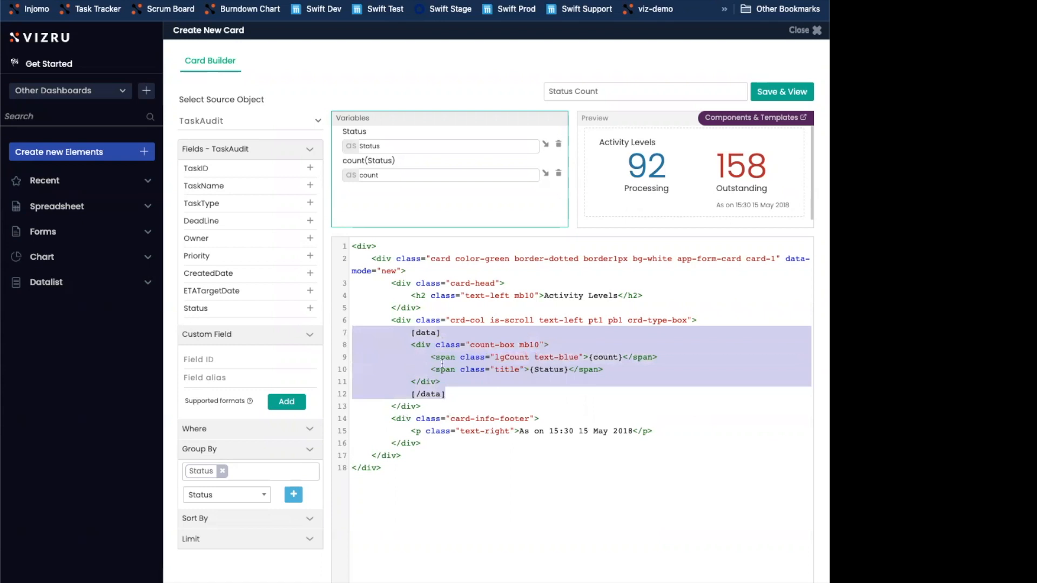
left_click(516, 369)
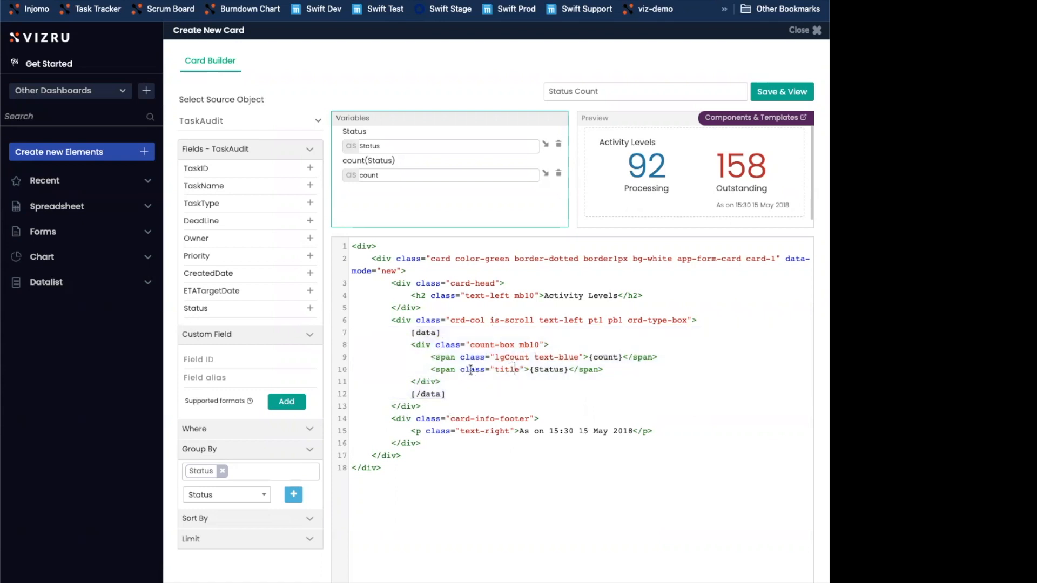
left_click(621, 92)
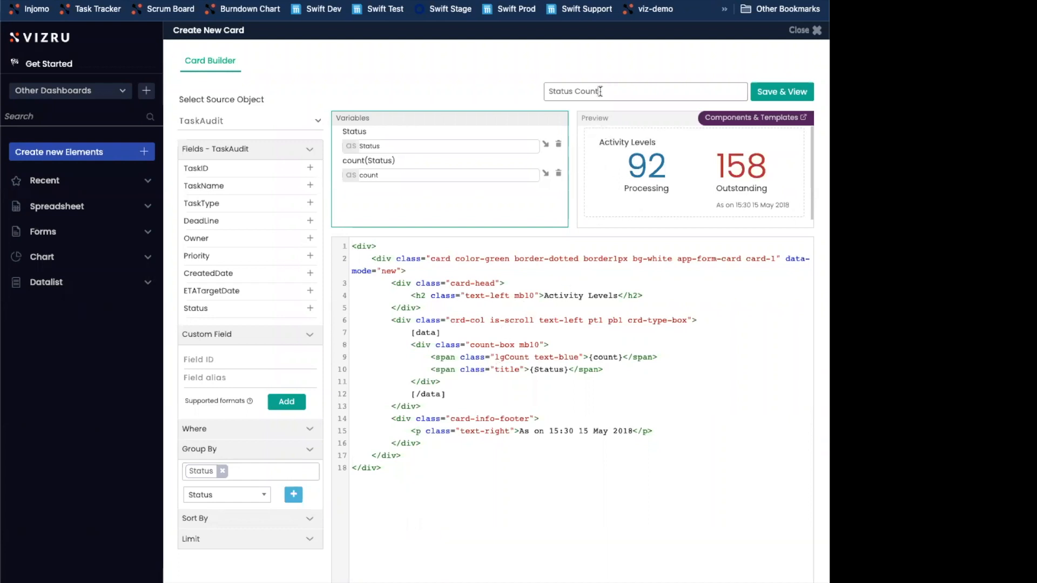
left_click(595, 145)
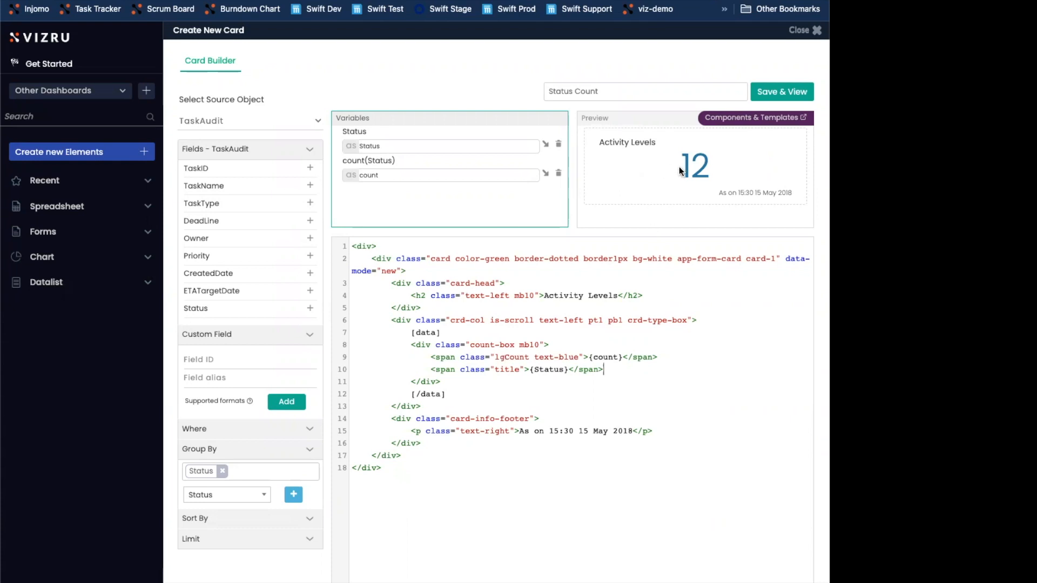
Switch the card's source object to Task List and add its Status field as a variable
left_click(391, 147)
left_click(238, 120)
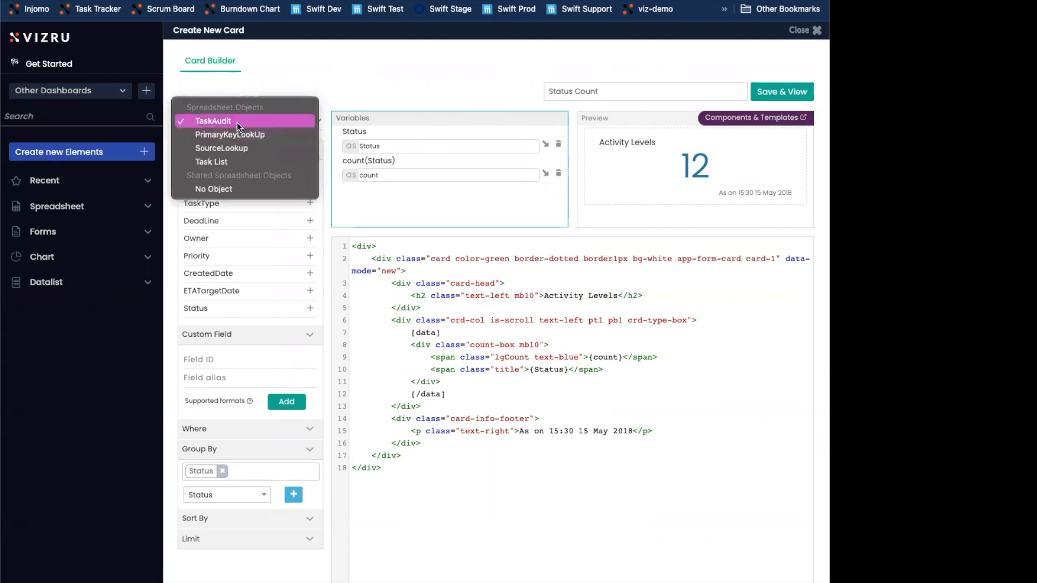
left_click(224, 161)
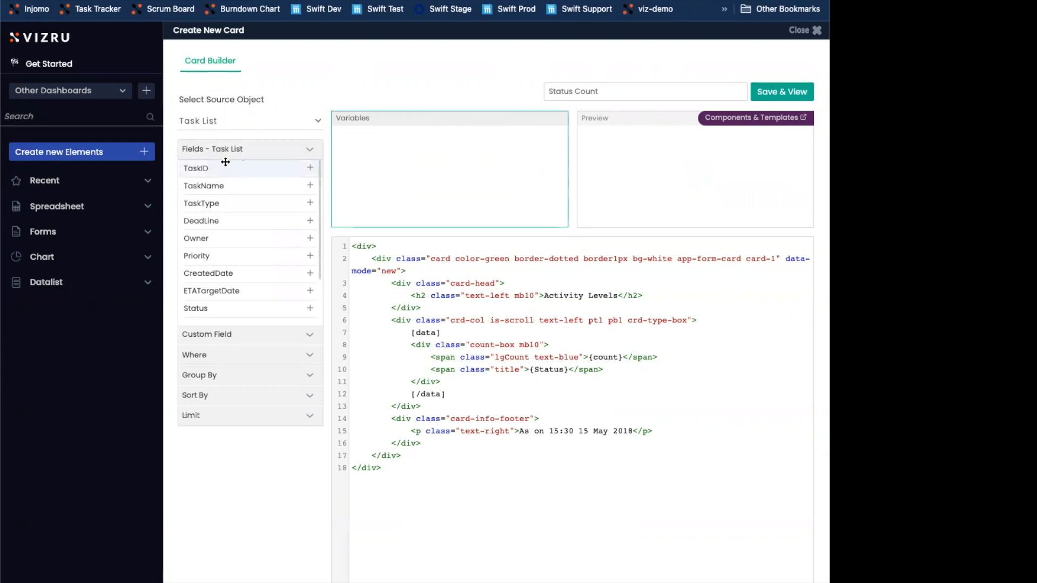
scroll(281, 273, "down", 1)
left_click(310, 296)
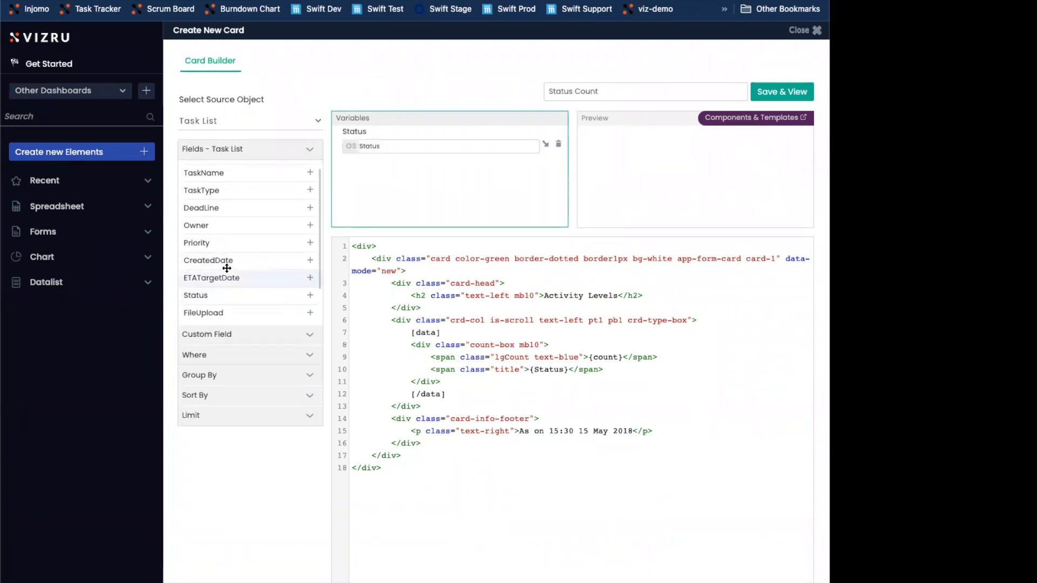
Add a custom field count(Status) with the alias count from the Task List source
left_click(234, 338)
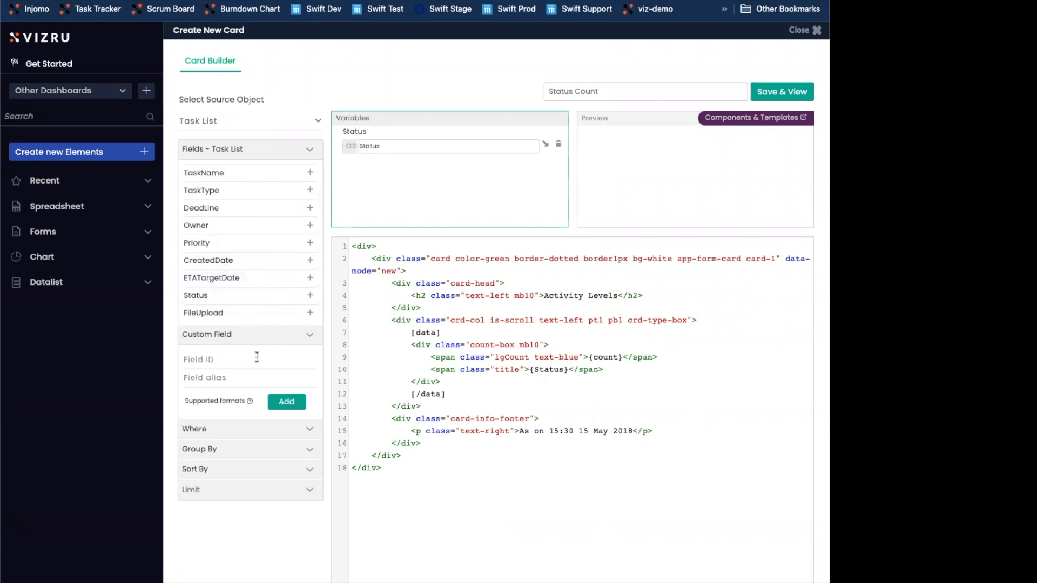
type("count(sta")
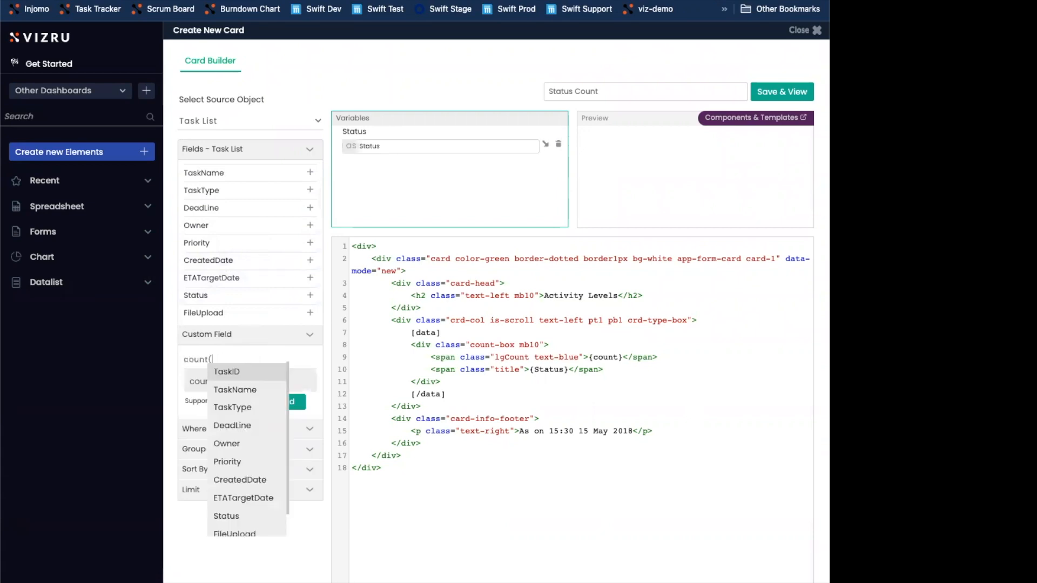
key("Return")
key("Tab")
type("count")
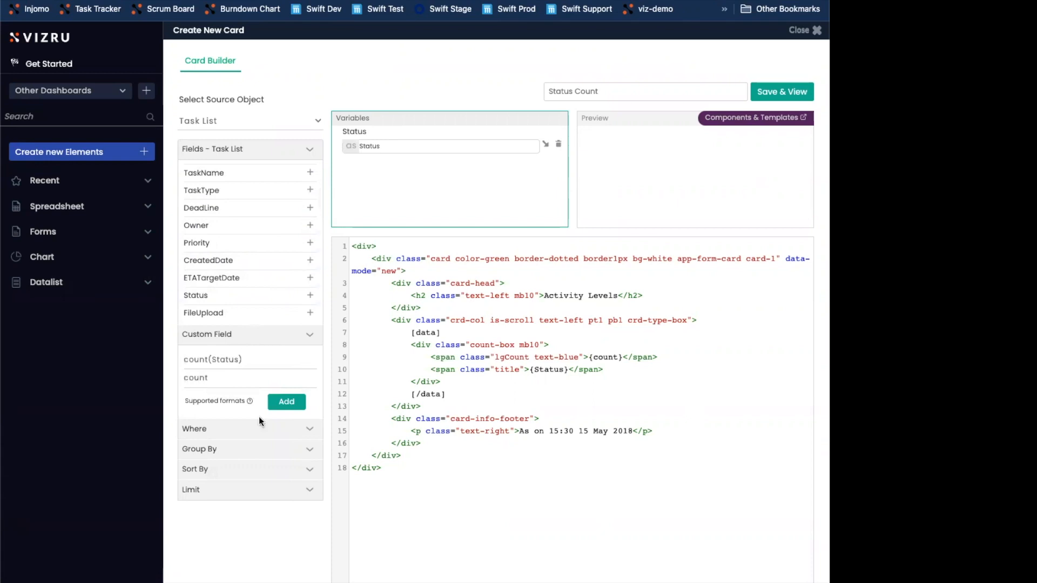
left_click(287, 401)
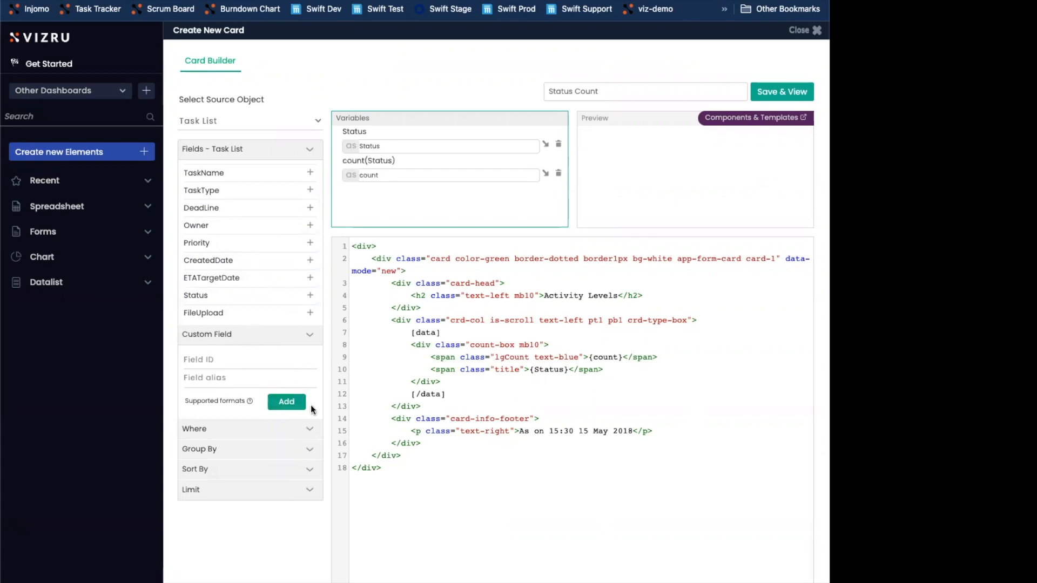
Group the Task List card data by the Status field
left_click(225, 449)
left_click(226, 481)
scroll(227, 540, "down", 3)
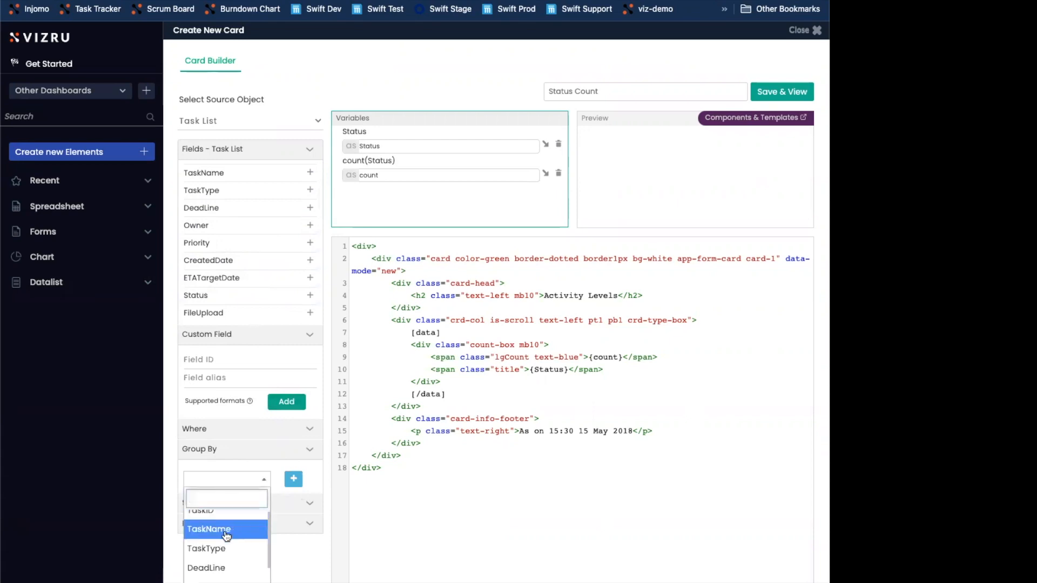
left_click(232, 567)
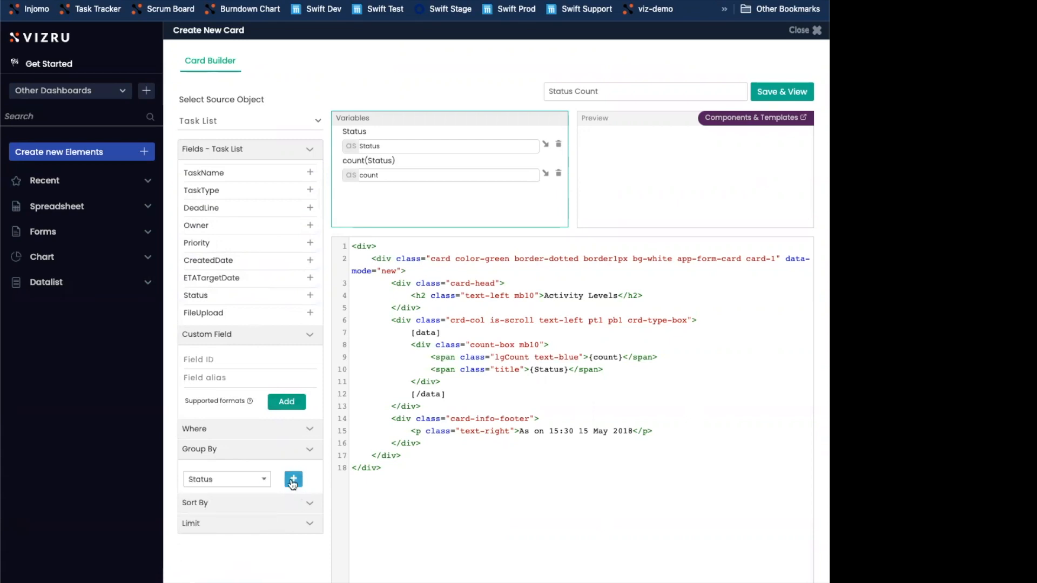
left_click(292, 480)
Preview the count for each status, save the Status Count card and close the card builder
left_click(624, 92)
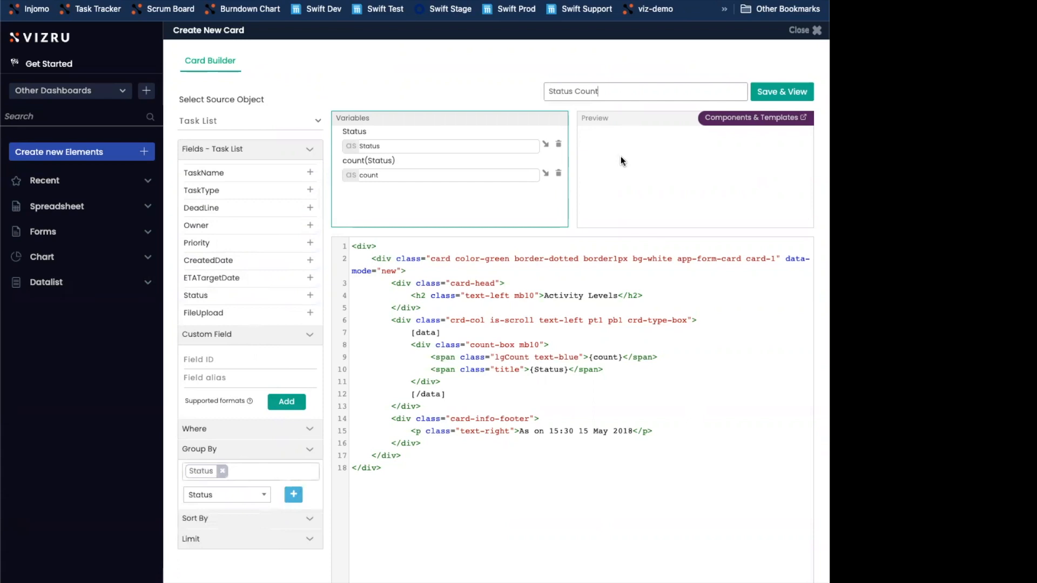
left_click(620, 157)
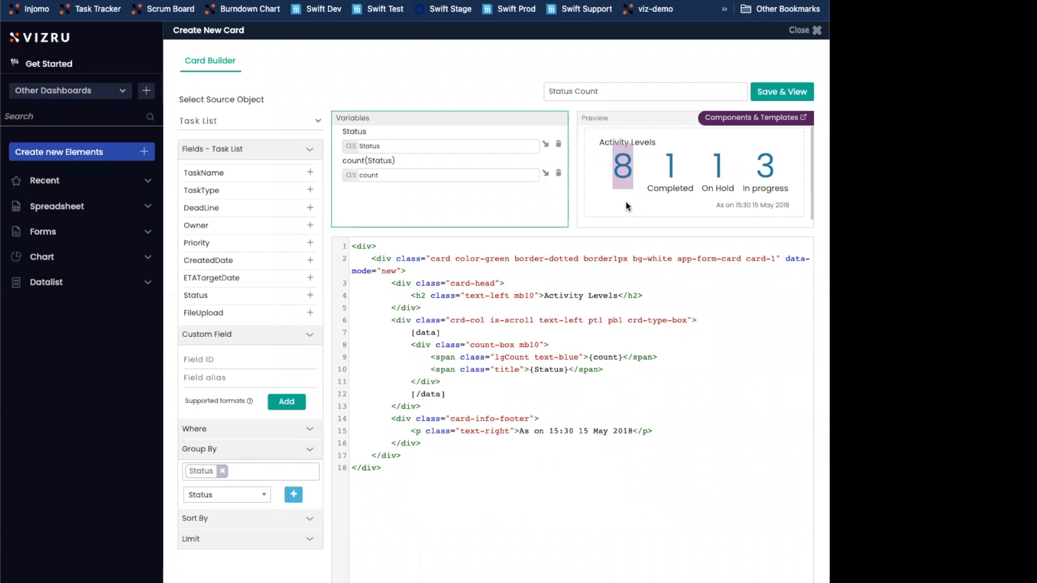
left_click_drag(665, 172, 681, 172)
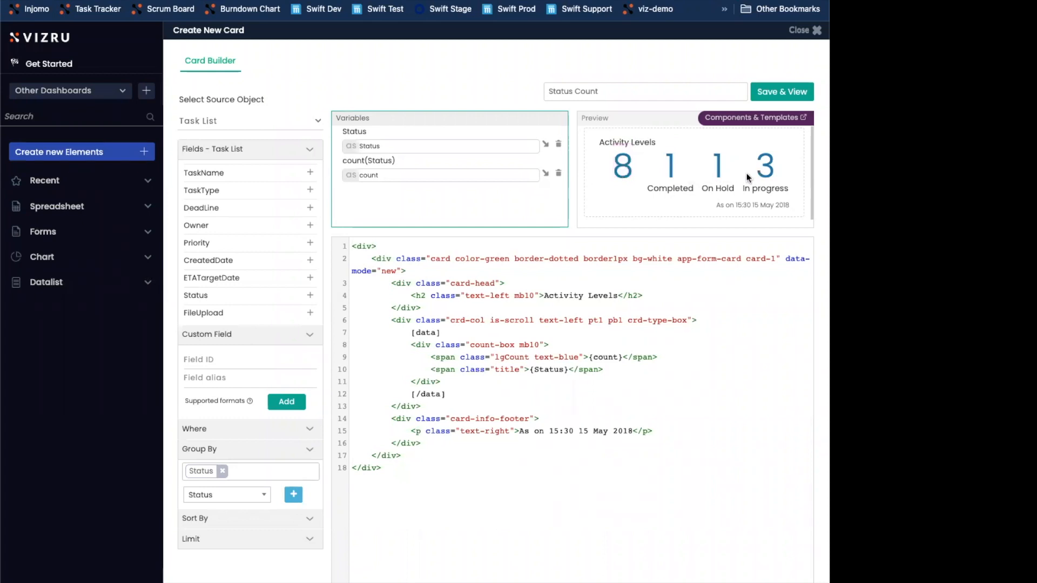
left_click(759, 92)
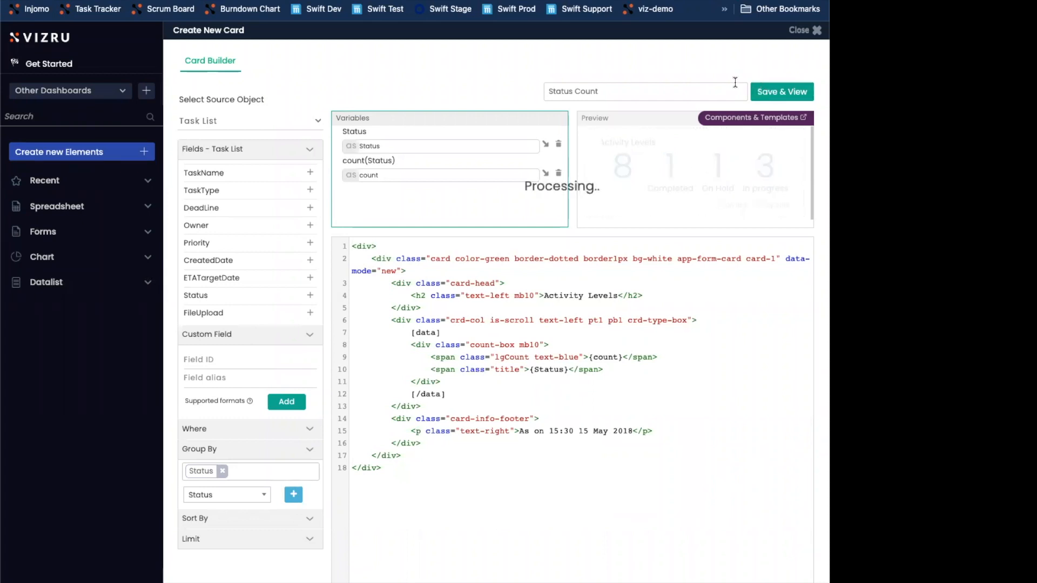
left_click(805, 31)
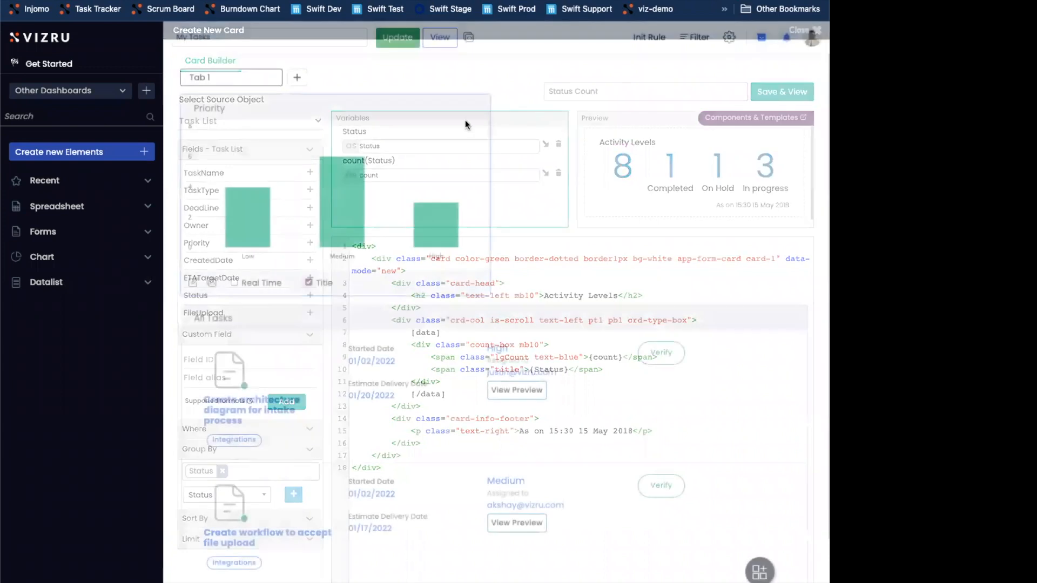
Add a new element block beside the Priority chart and place the Status Count card from this app in it
left_click(759, 571)
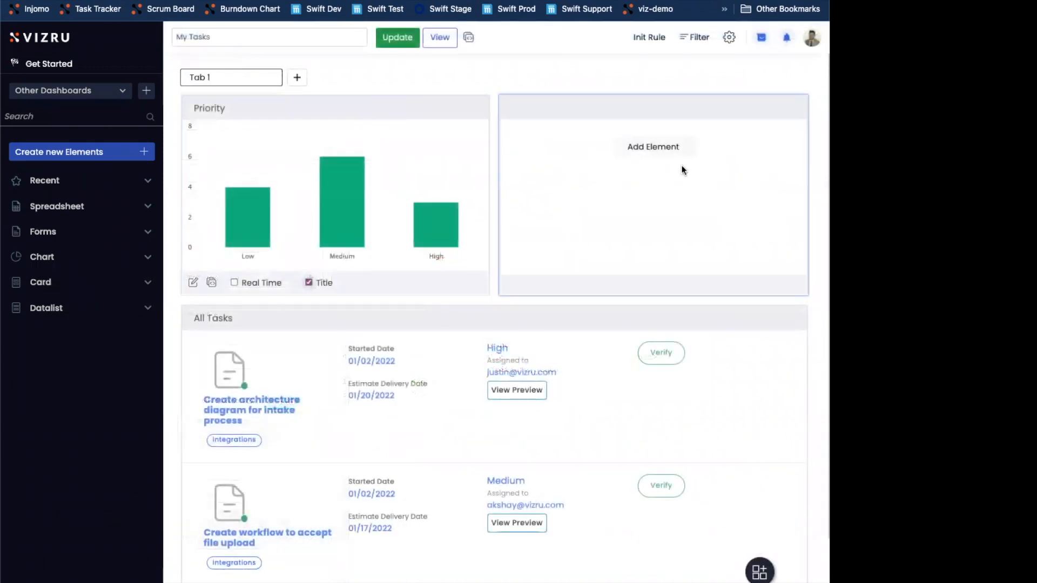
left_click(652, 146)
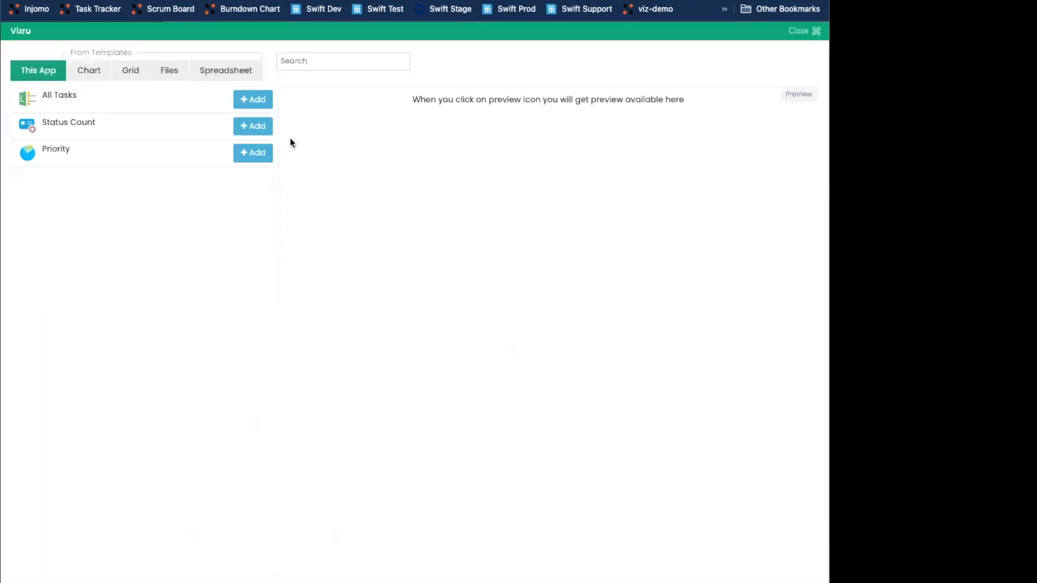
left_click(249, 125)
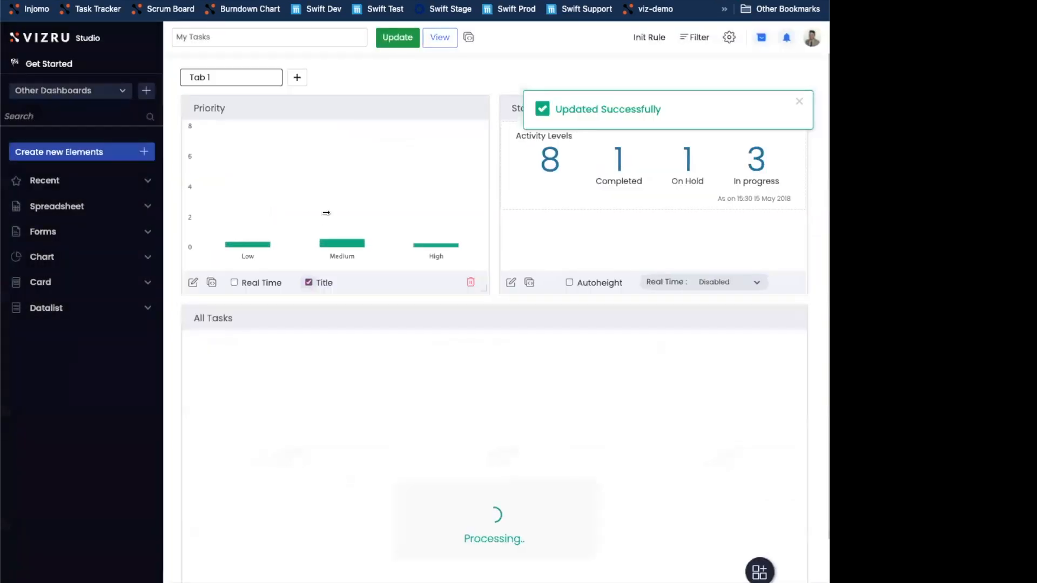
Shorten the Priority and Status Count blocks to equal height, move All Tasks up beneath them, and update and view the dashboard
left_click_drag(482, 287, 491, 203)
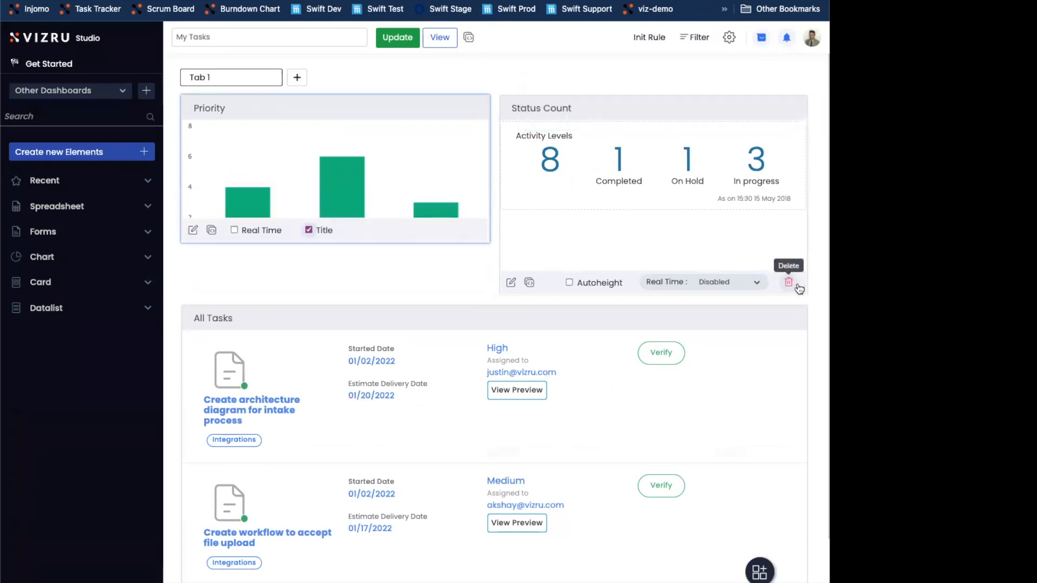
left_click_drag(806, 288, 805, 223)
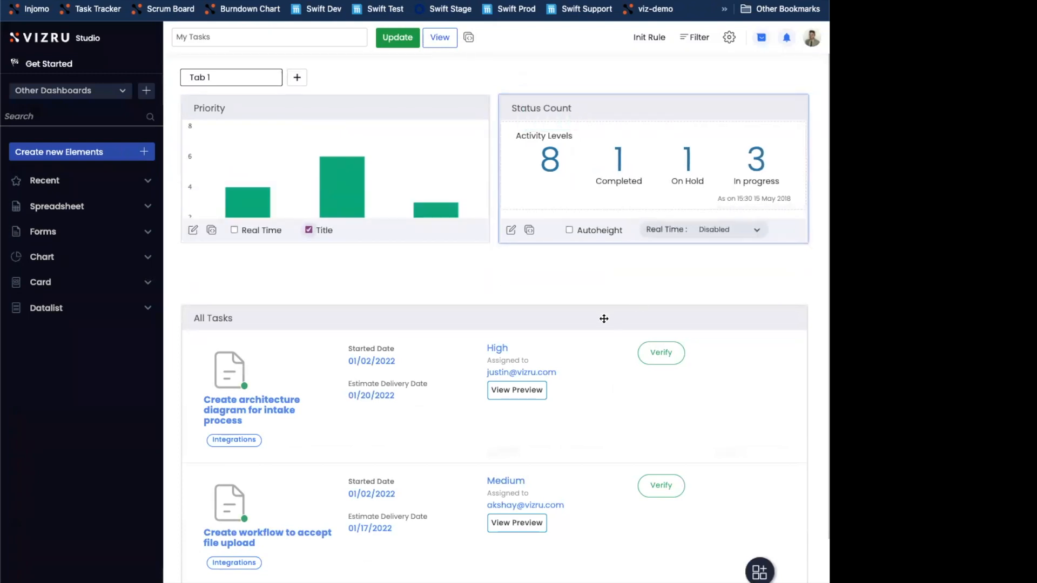
left_click(398, 39)
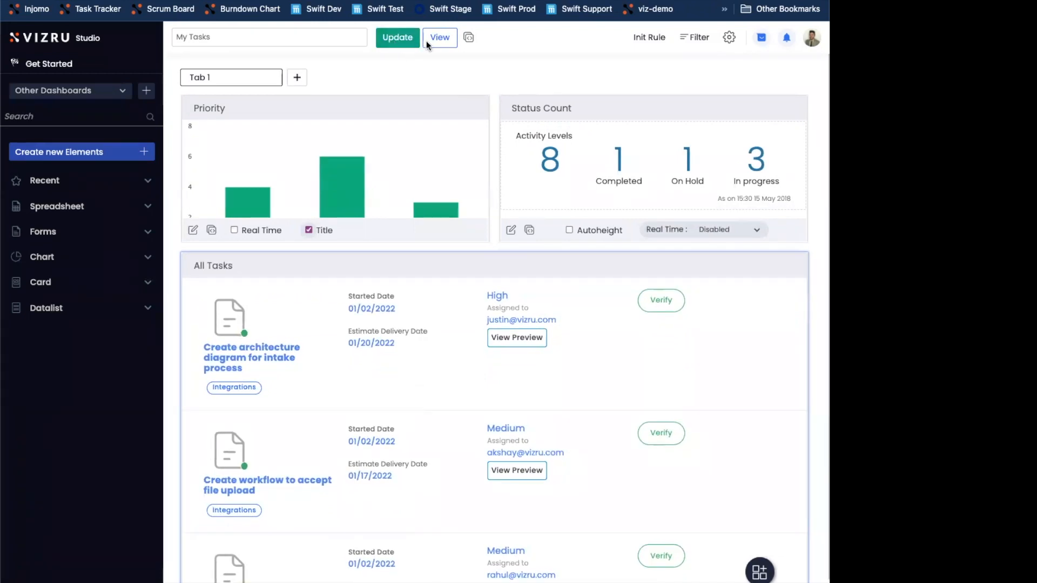
left_click(438, 41)
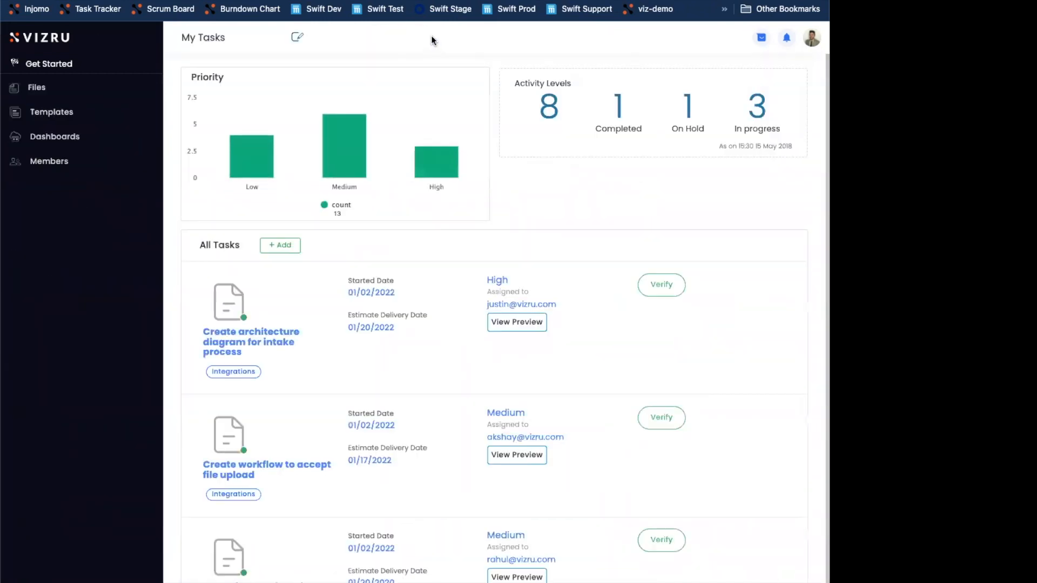
Reopen the dashboard for editing, shorten the Priority and Status Count blocks further, move All Tasks up, and update and view the dashboard
left_click(297, 36)
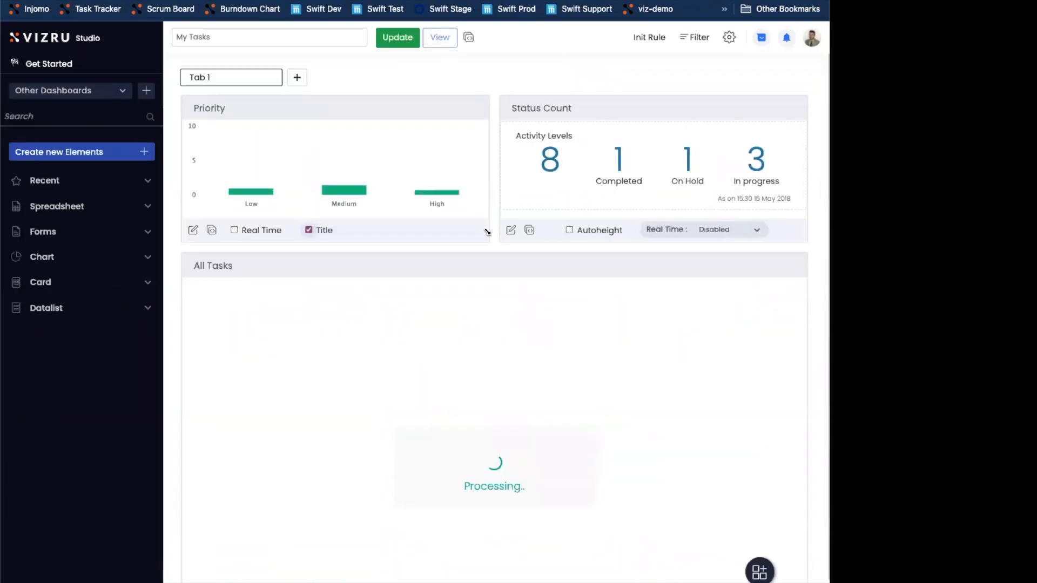
left_click_drag(484, 234, 474, 183)
left_click_drag(801, 238, 791, 175)
left_click_drag(616, 266, 620, 227)
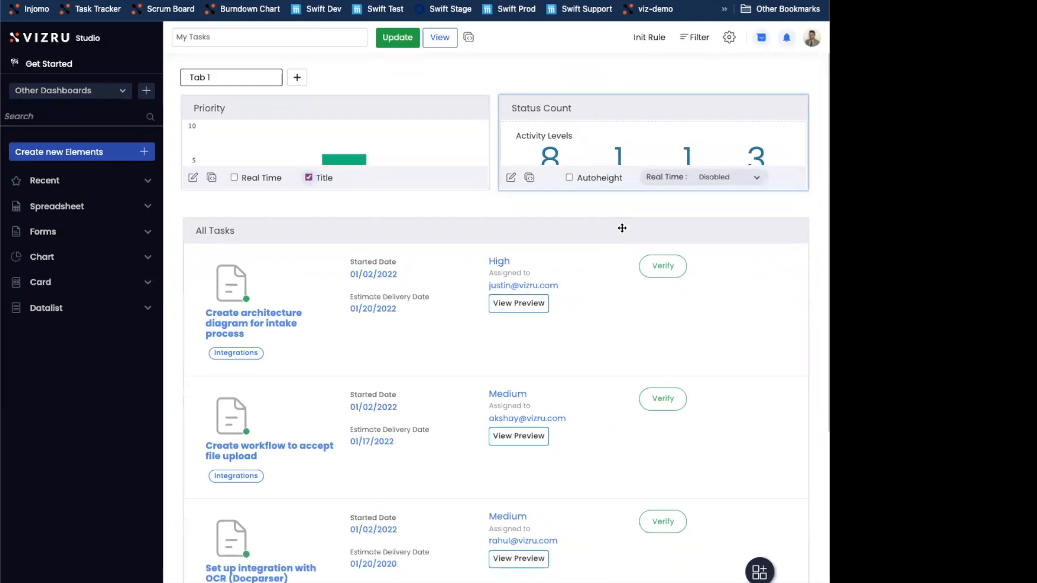
left_click(393, 39)
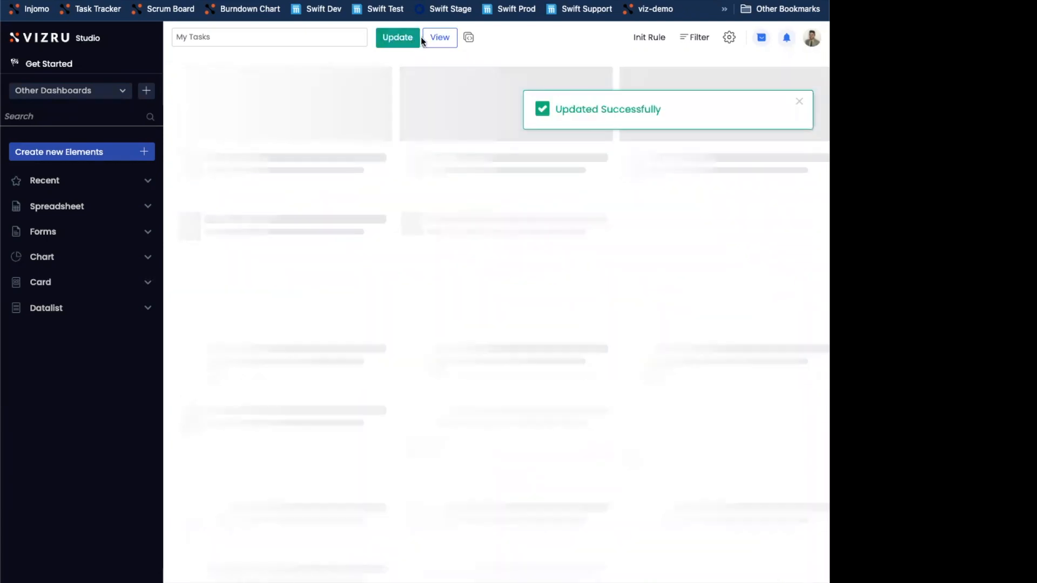
left_click(433, 38)
left_click(434, 37)
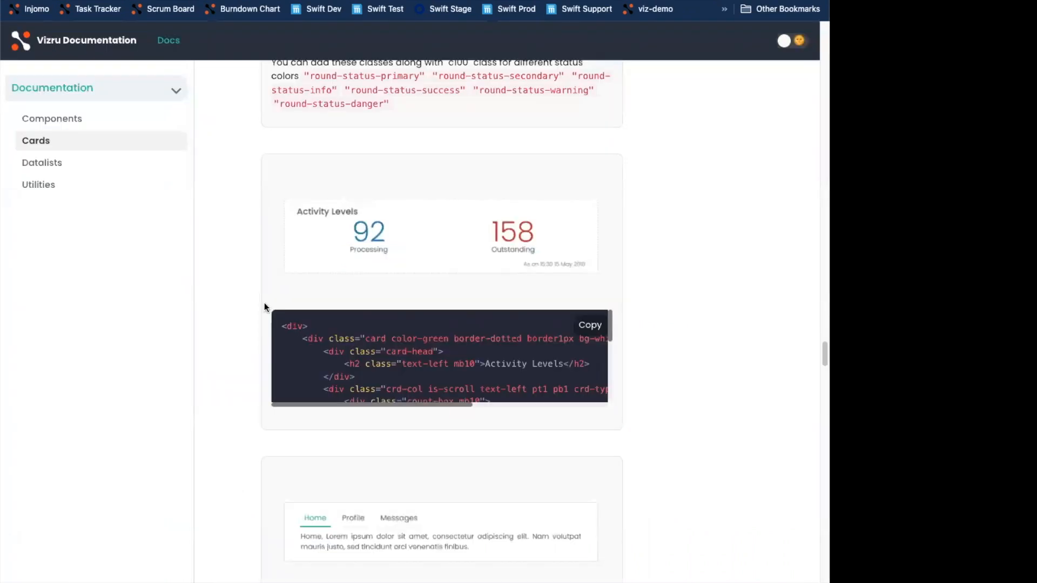
Browse the Cards page of the Vizru Documentation to examine the available card templates and their HTML code
scroll(264, 307, "down", 15)
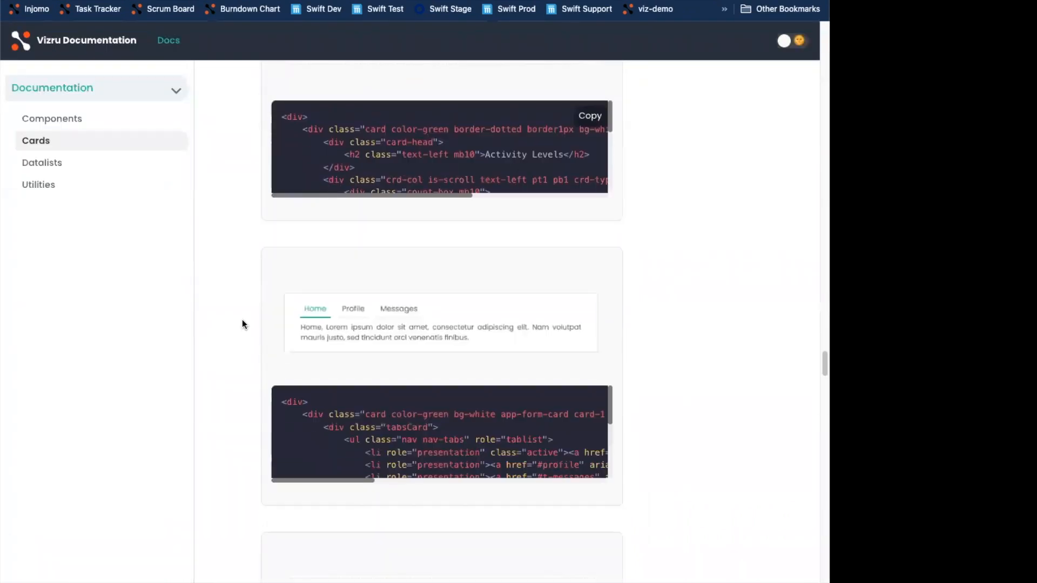
scroll(245, 335, "down", 10)
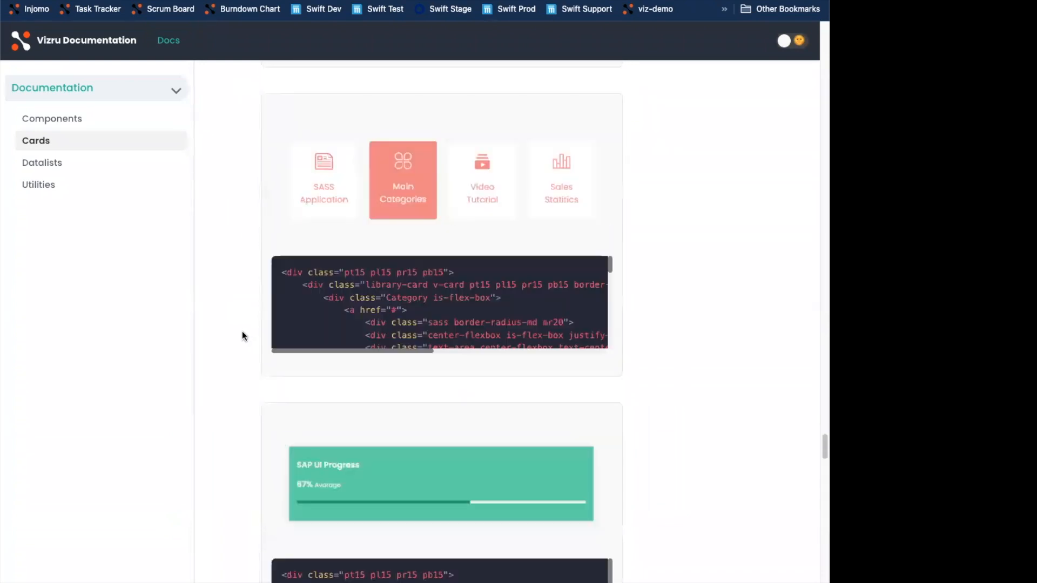
scroll(711, 334, "up", 9)
left_click_drag(820, 410, 818, 386)
scroll(801, 302, "up", 15)
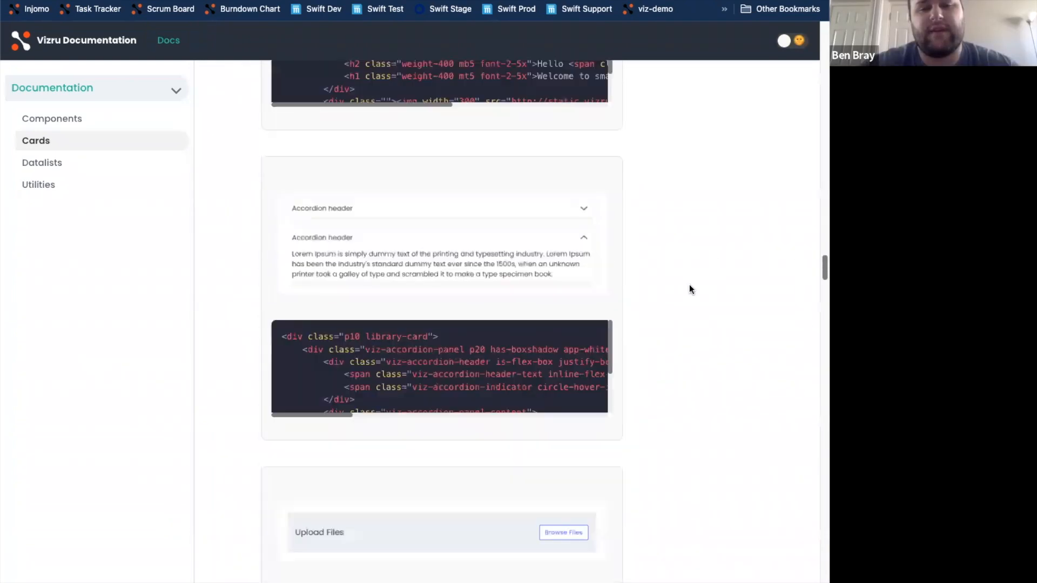